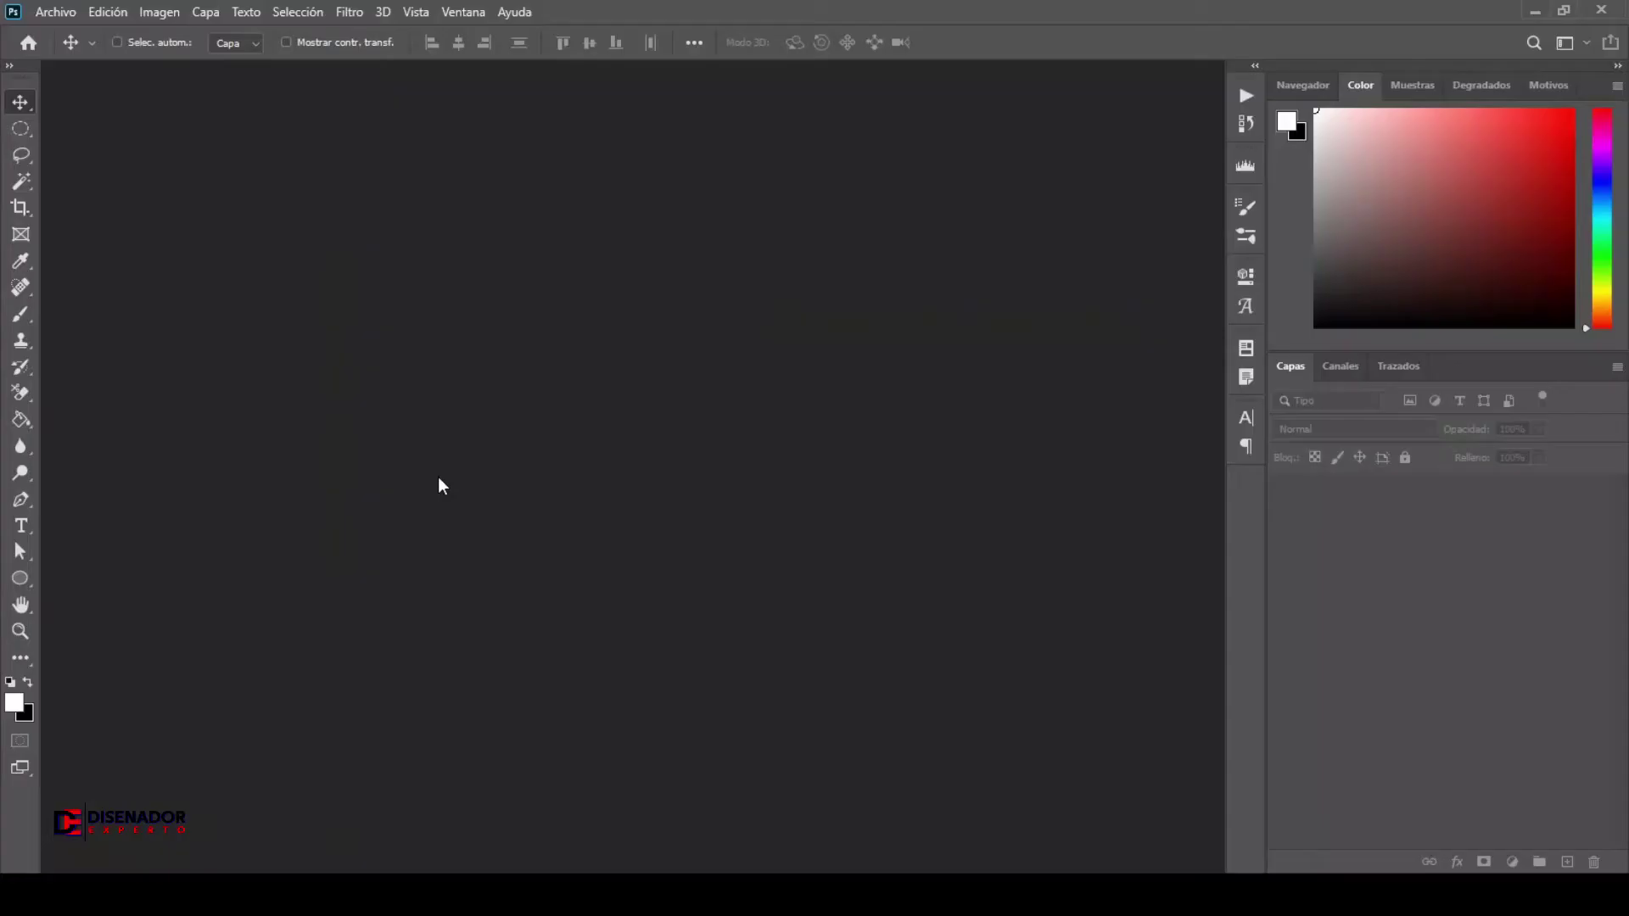
Step: Create a new blank 1280 × 720 px document
left_click(54, 7)
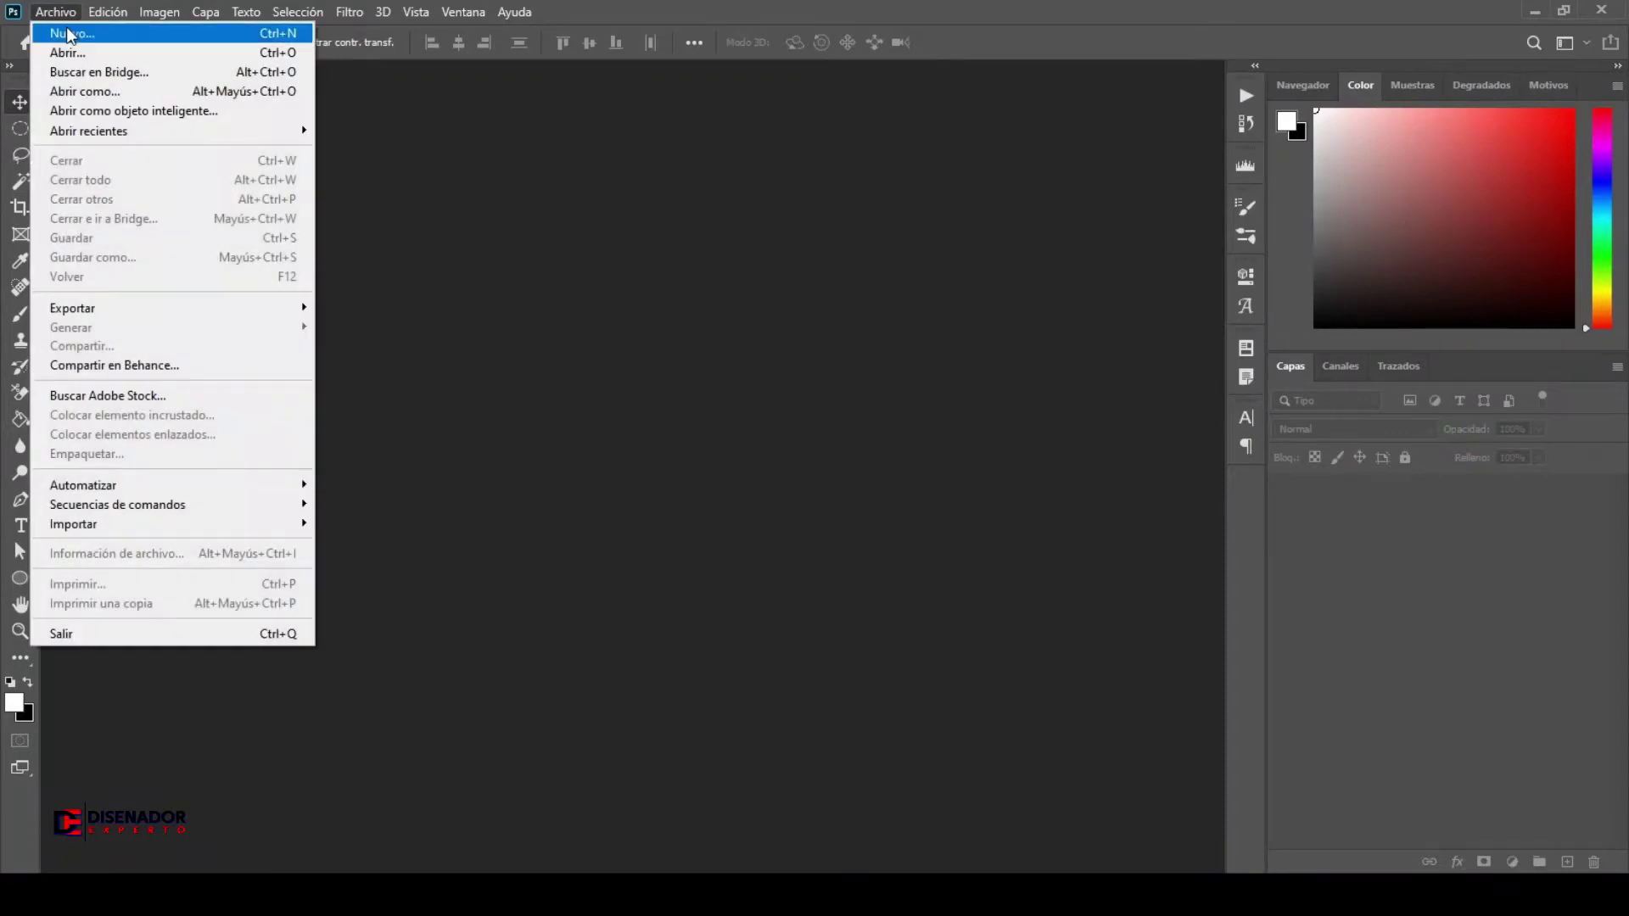
left_click(66, 27)
double_click(544, 324)
type("1280")
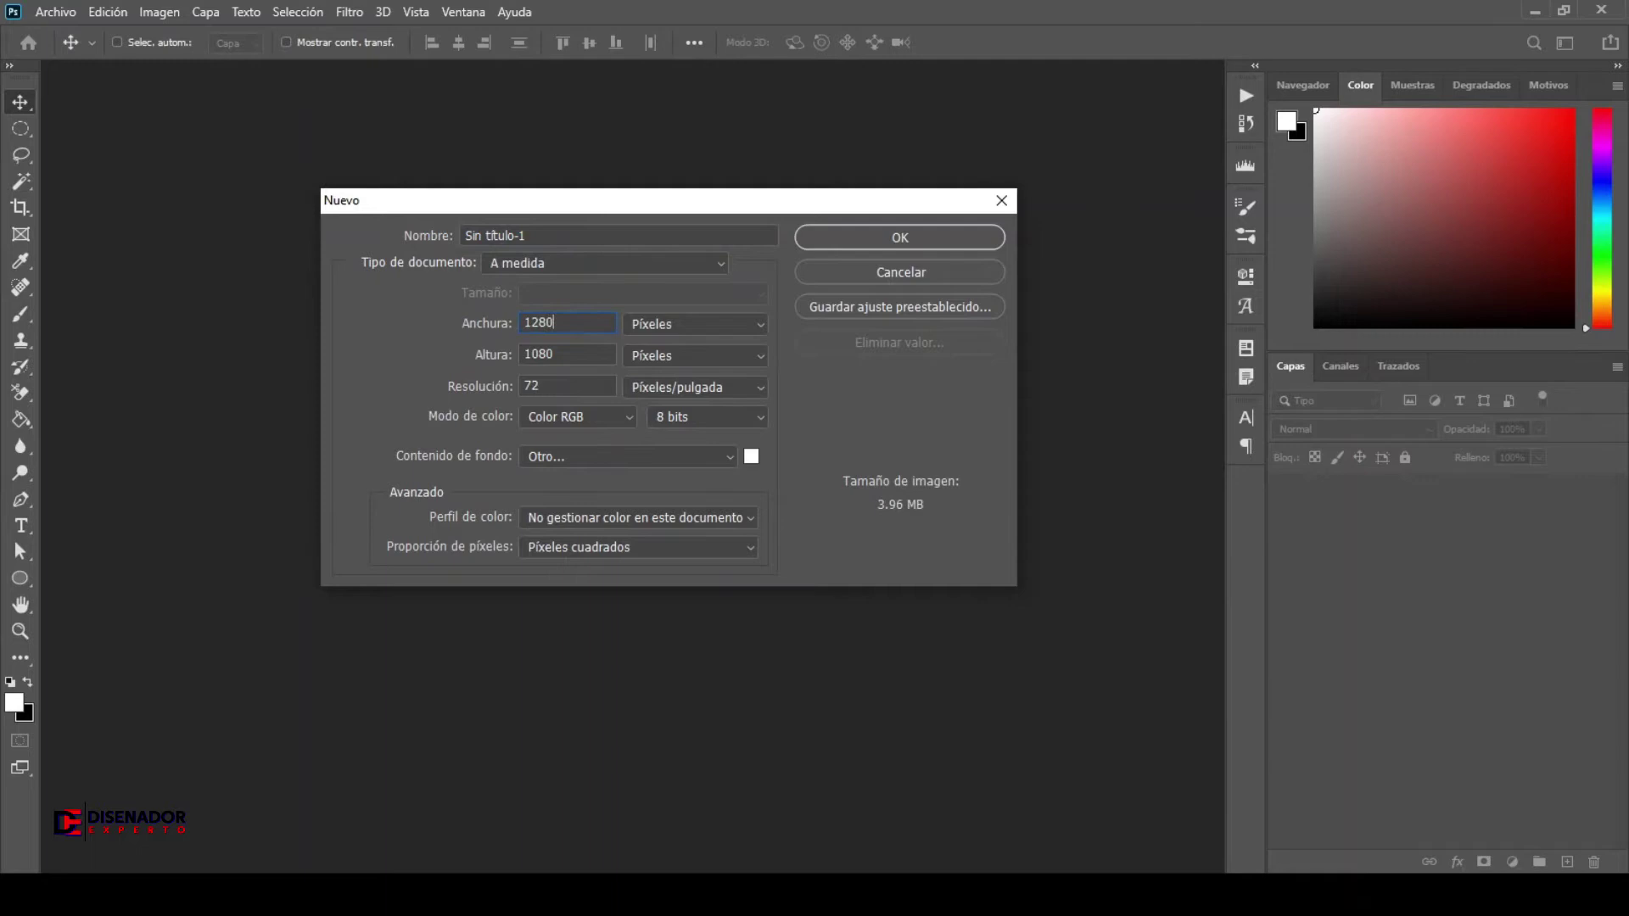
left_click(509, 360)
type("720")
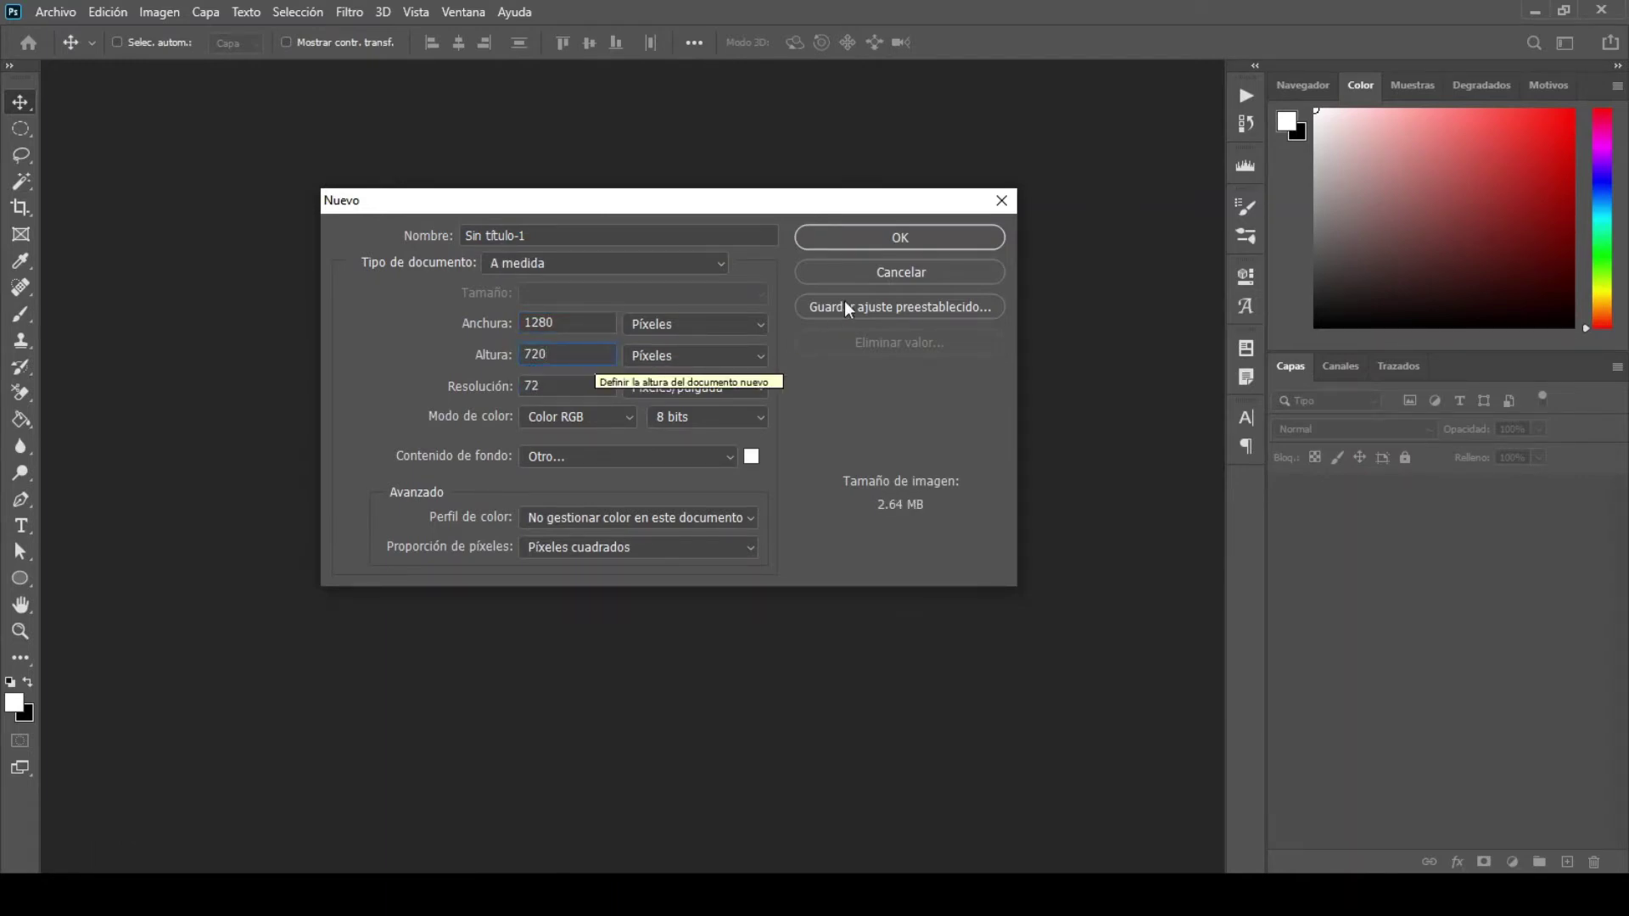
left_click(859, 229)
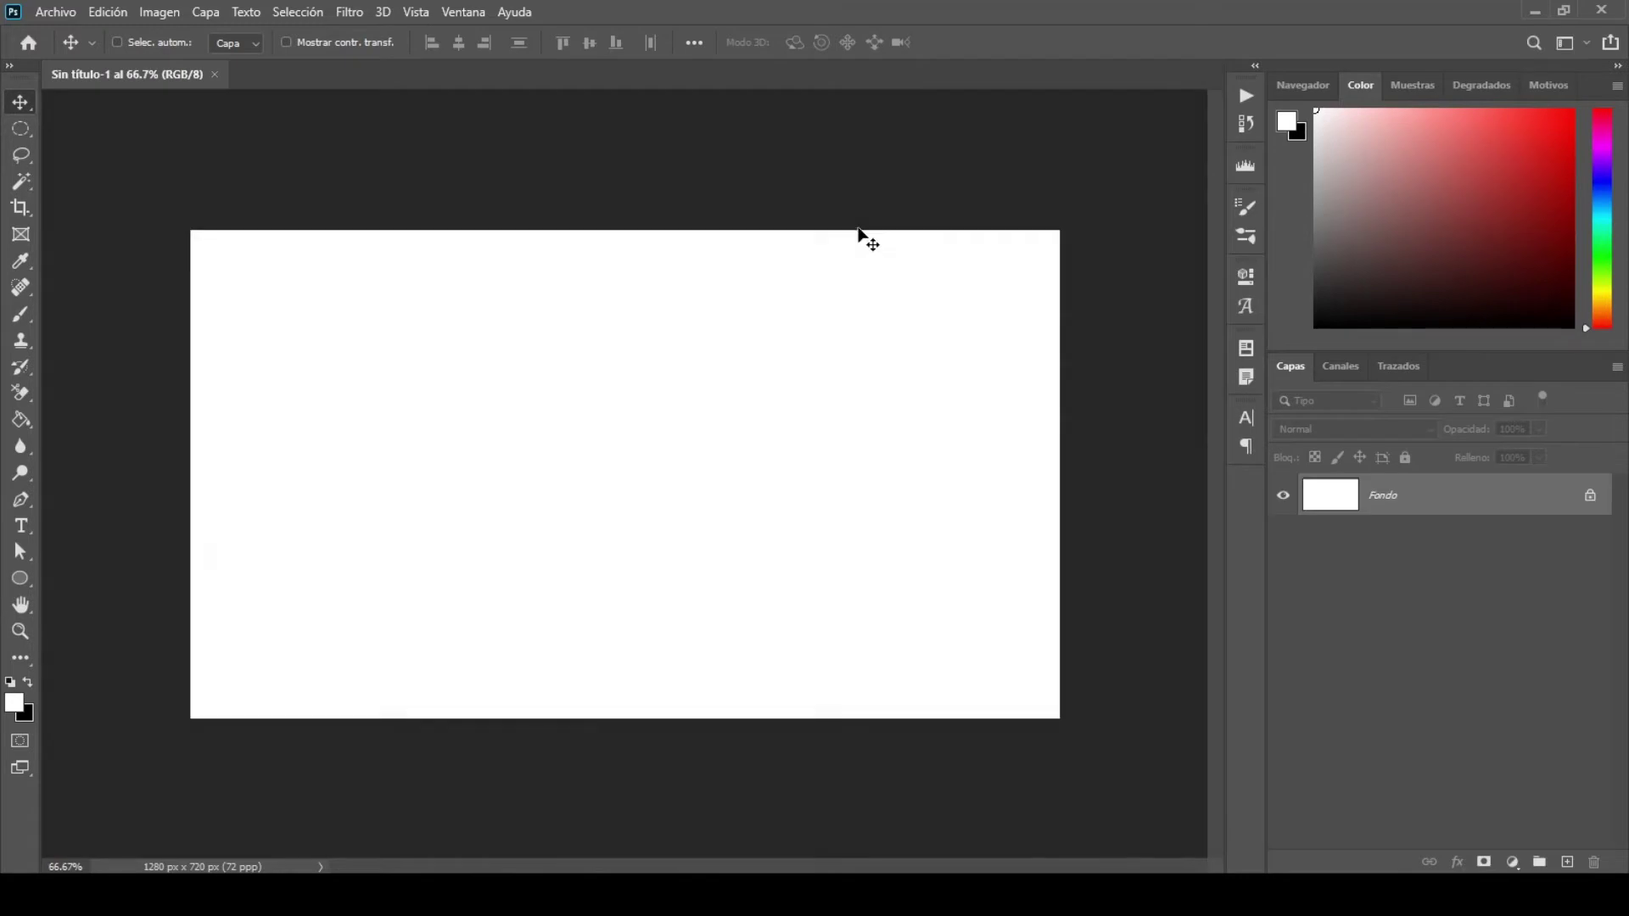
Step: Open the woman's profile photo 1.jpg
left_click(68, 19)
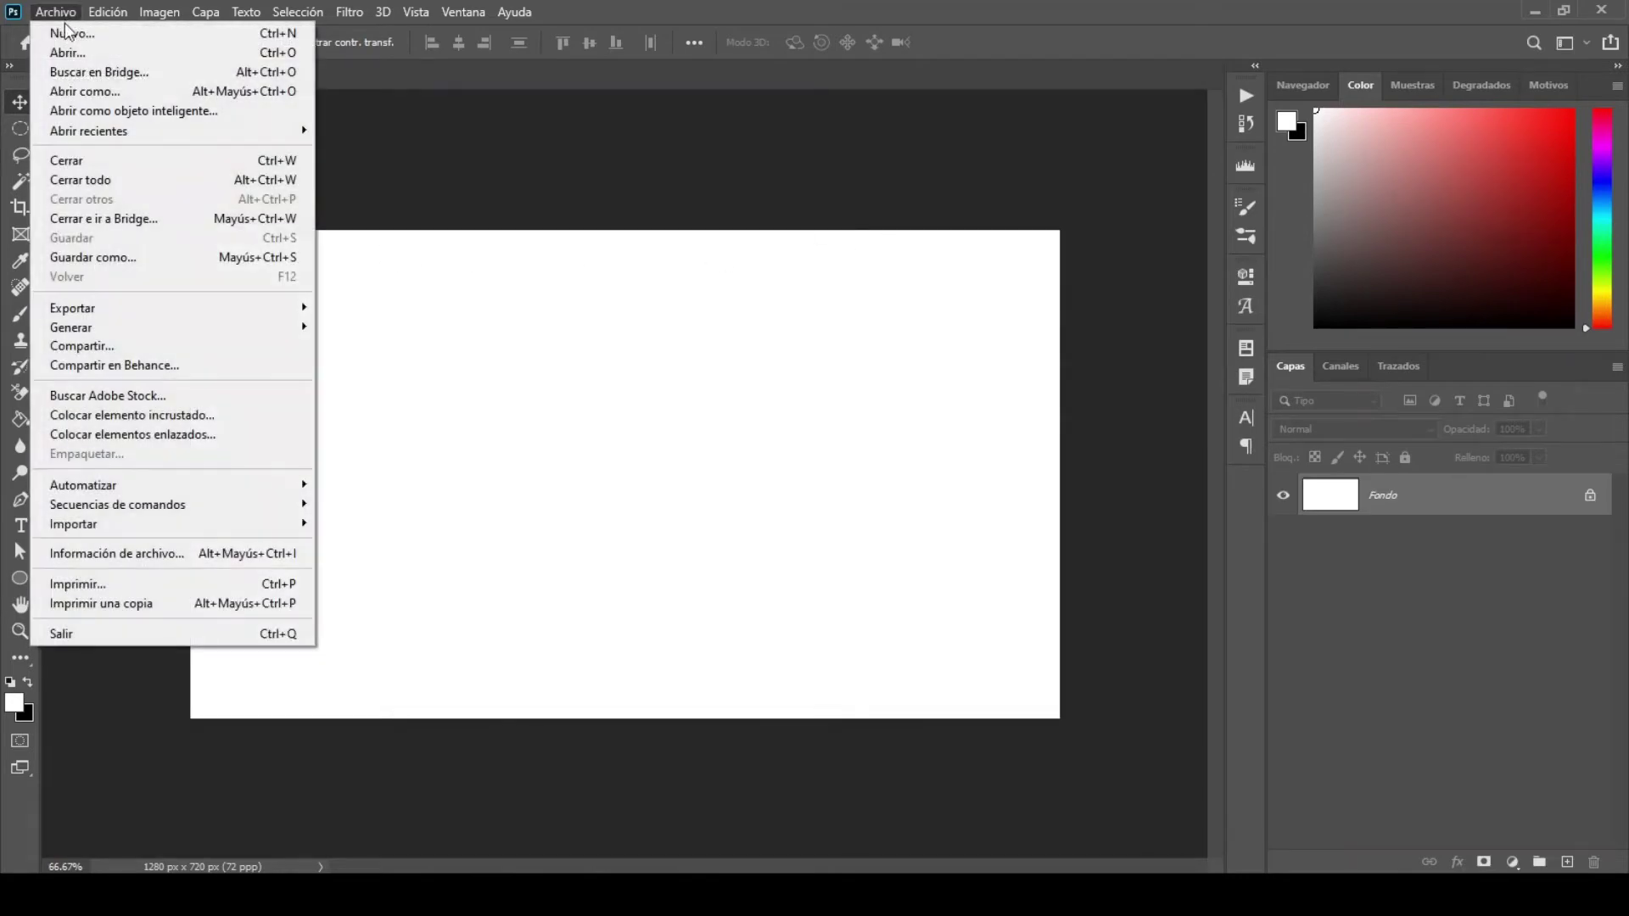
left_click(68, 54)
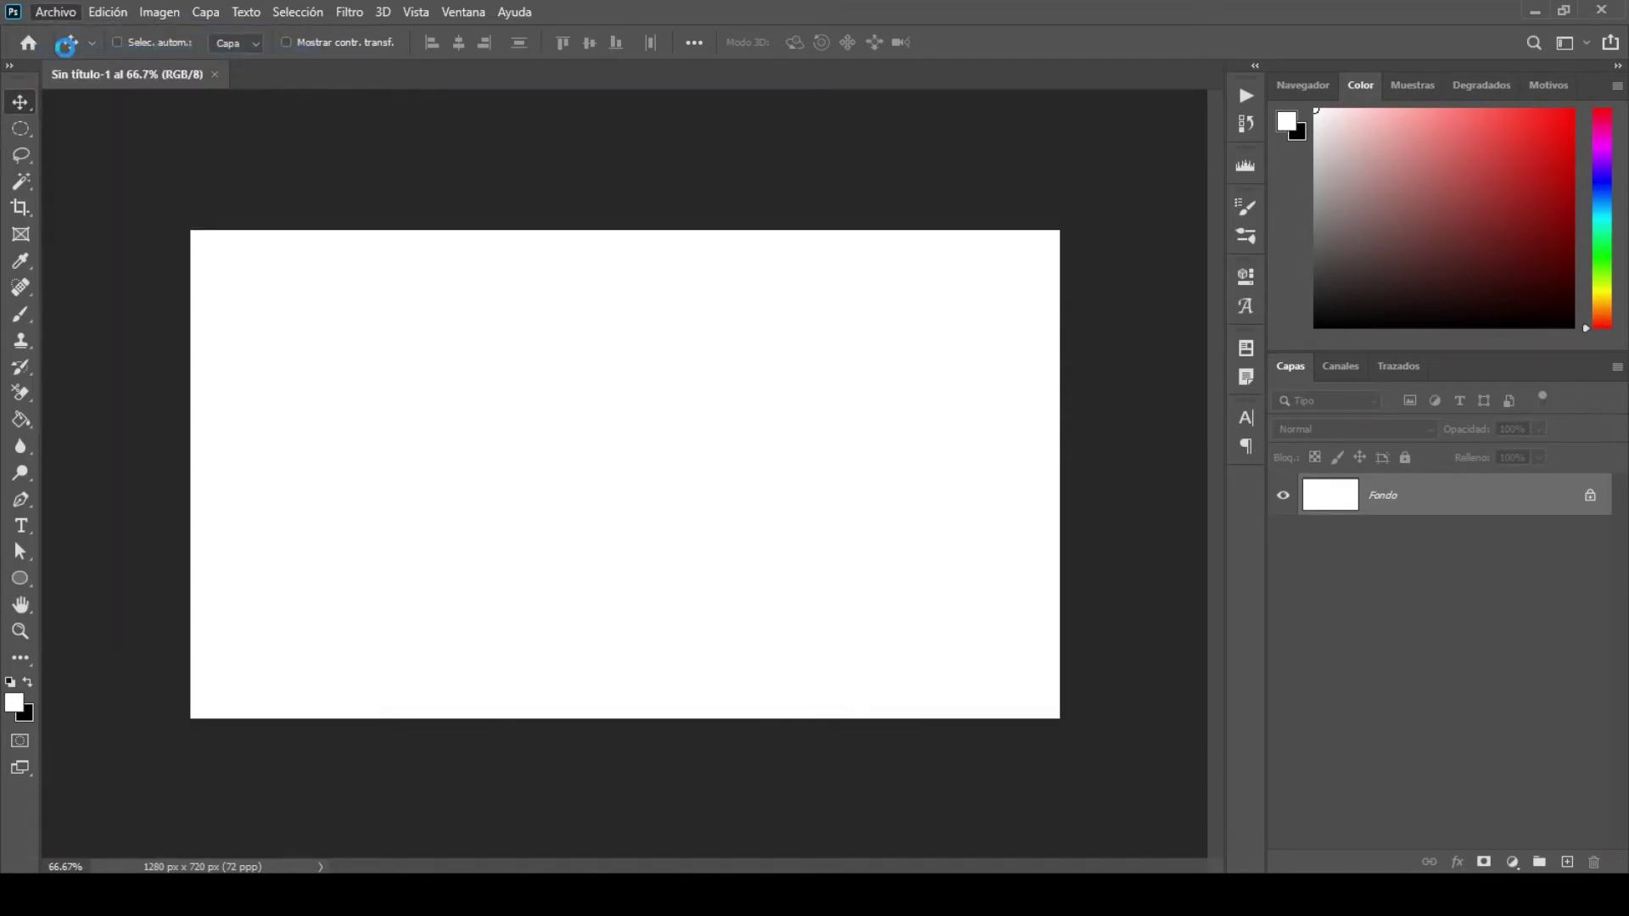
left_click(580, 416)
left_click(889, 717)
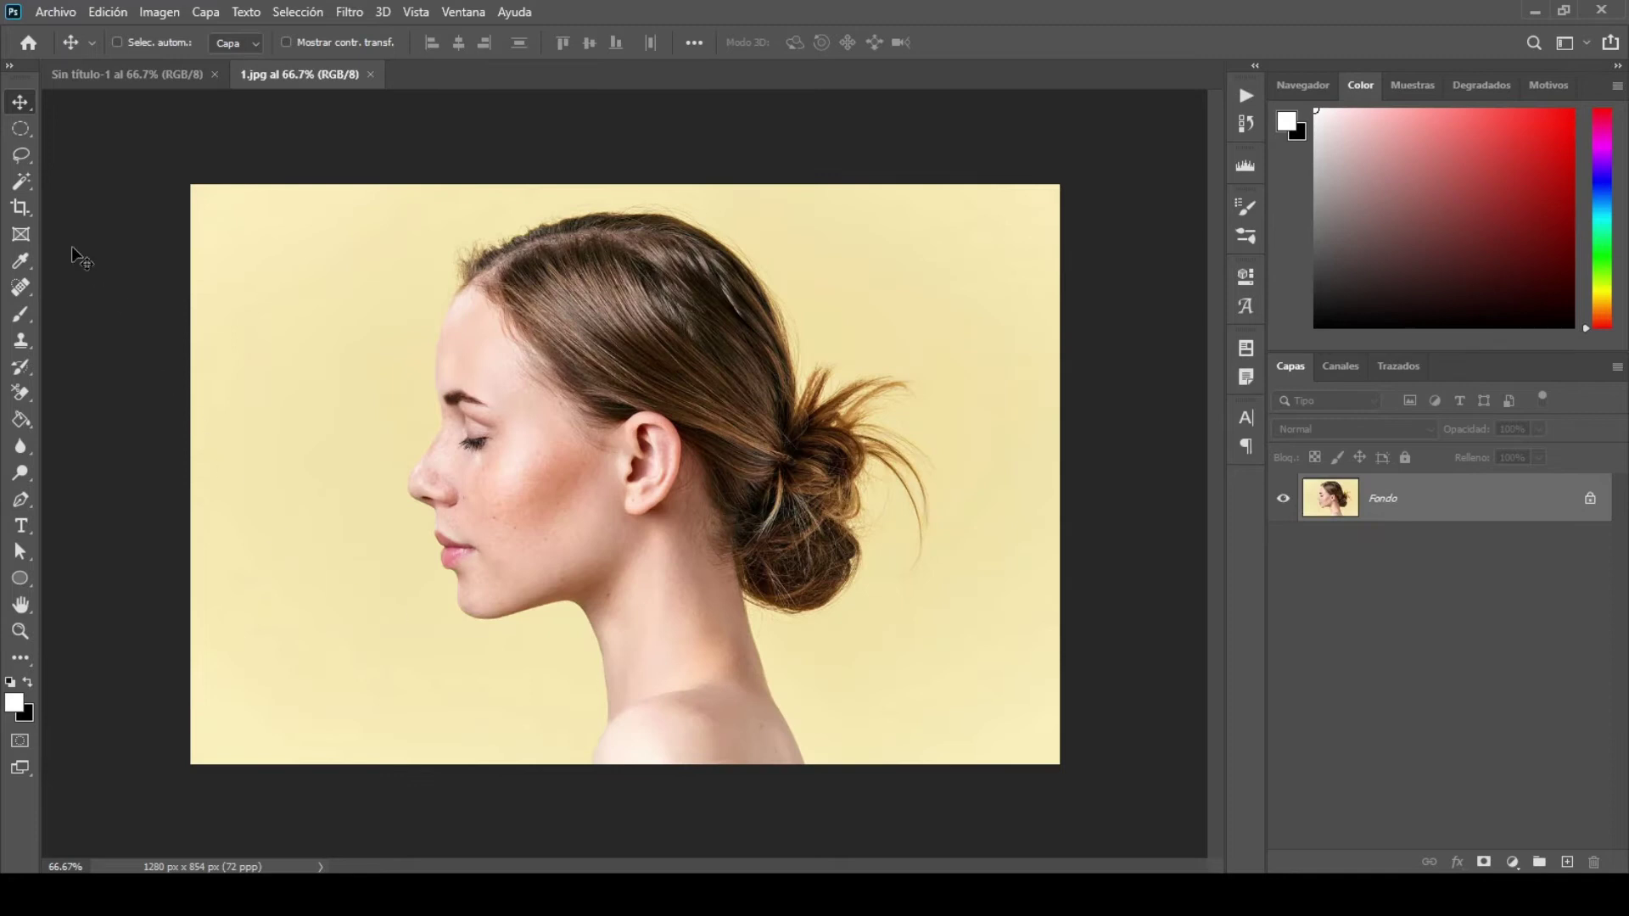
Step: Magic-wand the yellow background, invert onto the woman, and refine the edges in Select and Mask
left_click(26, 181)
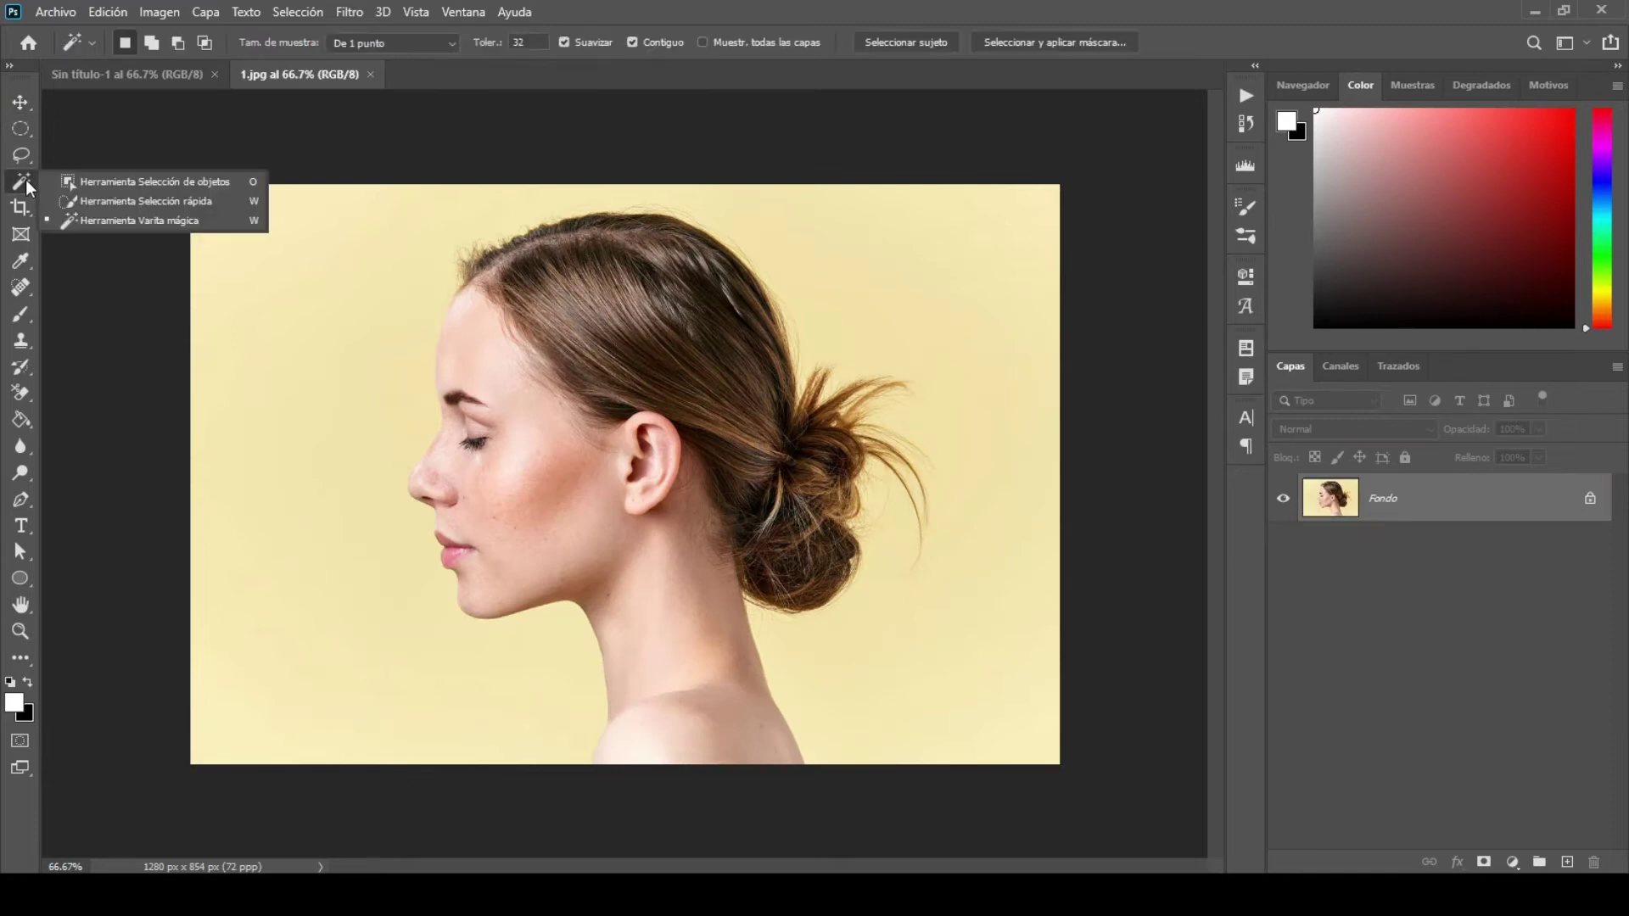
left_click(104, 222)
left_click(367, 346)
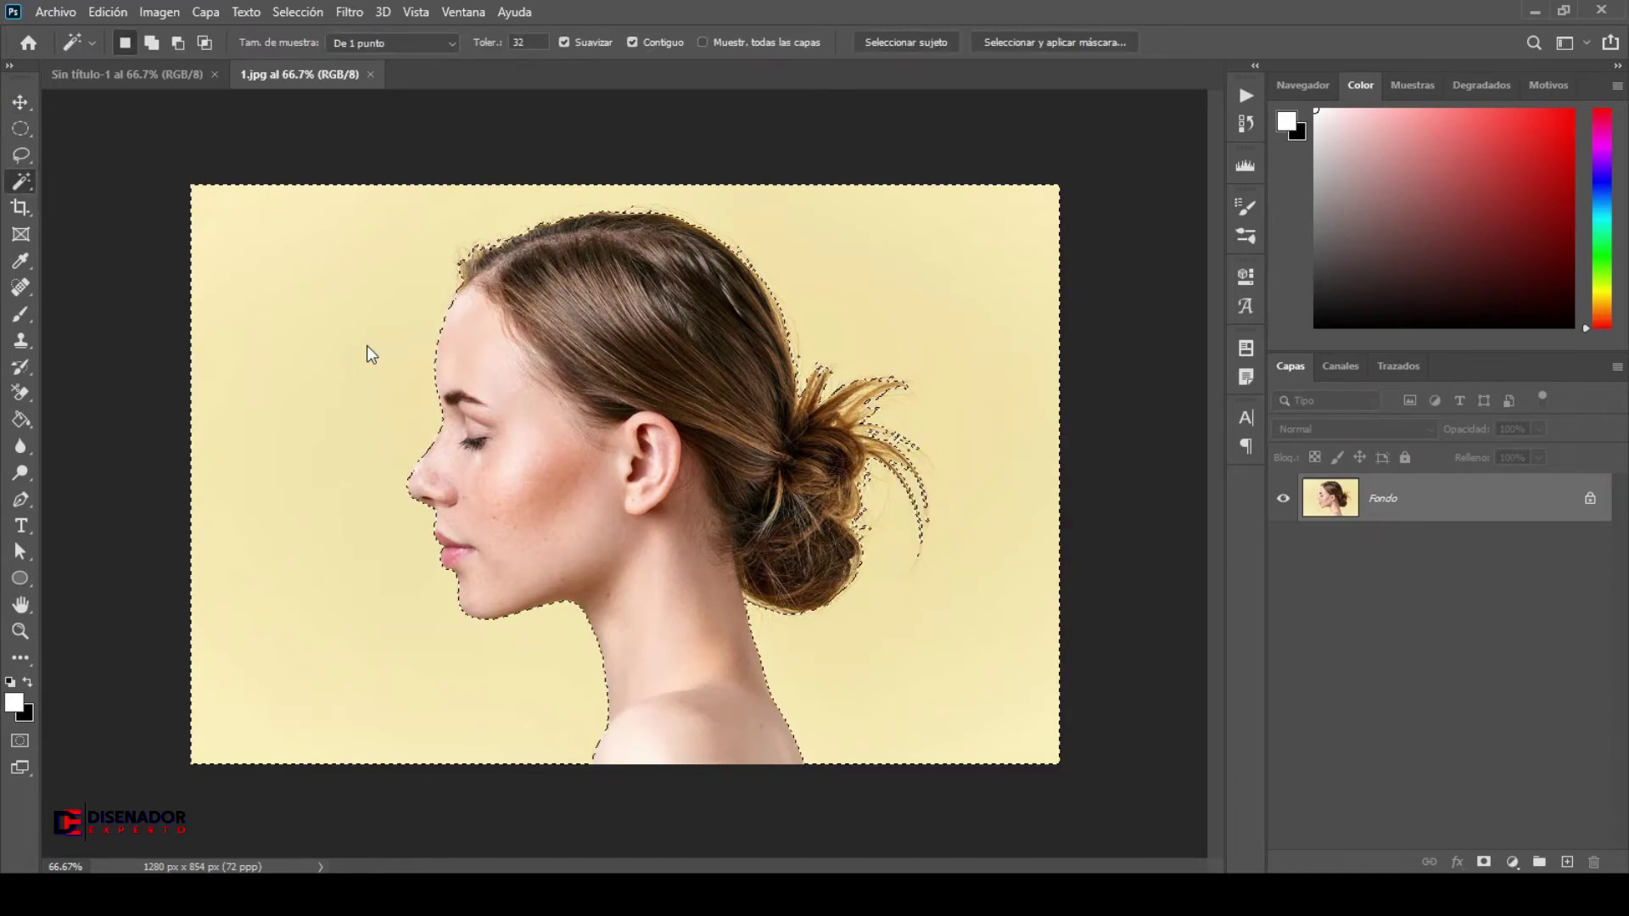
left_click(298, 13)
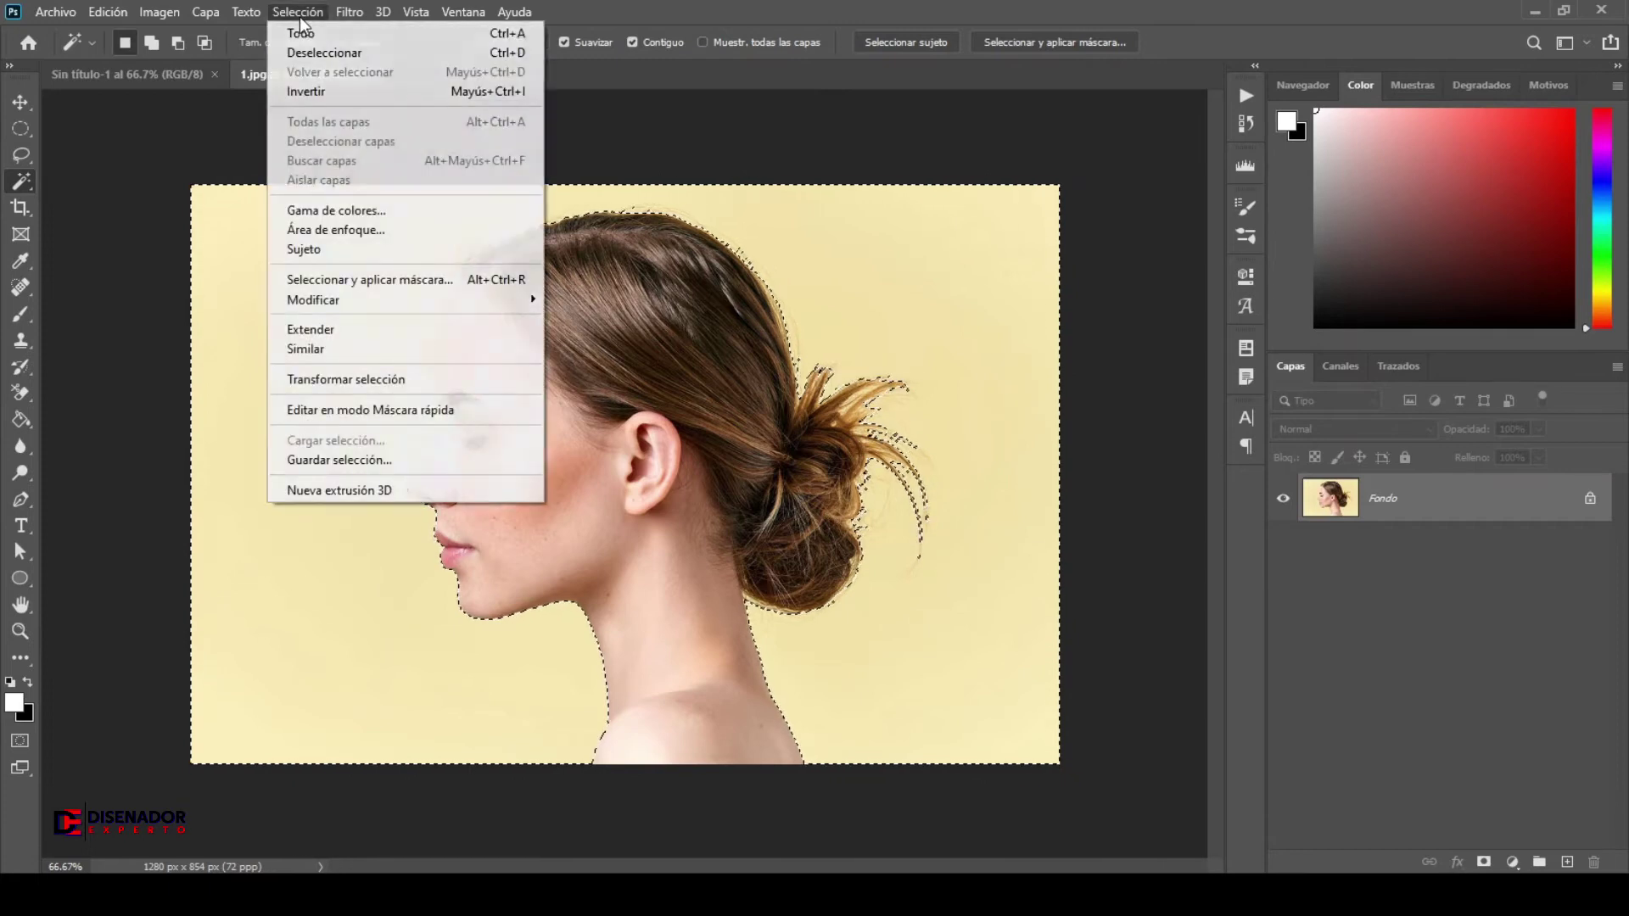
left_click(307, 91)
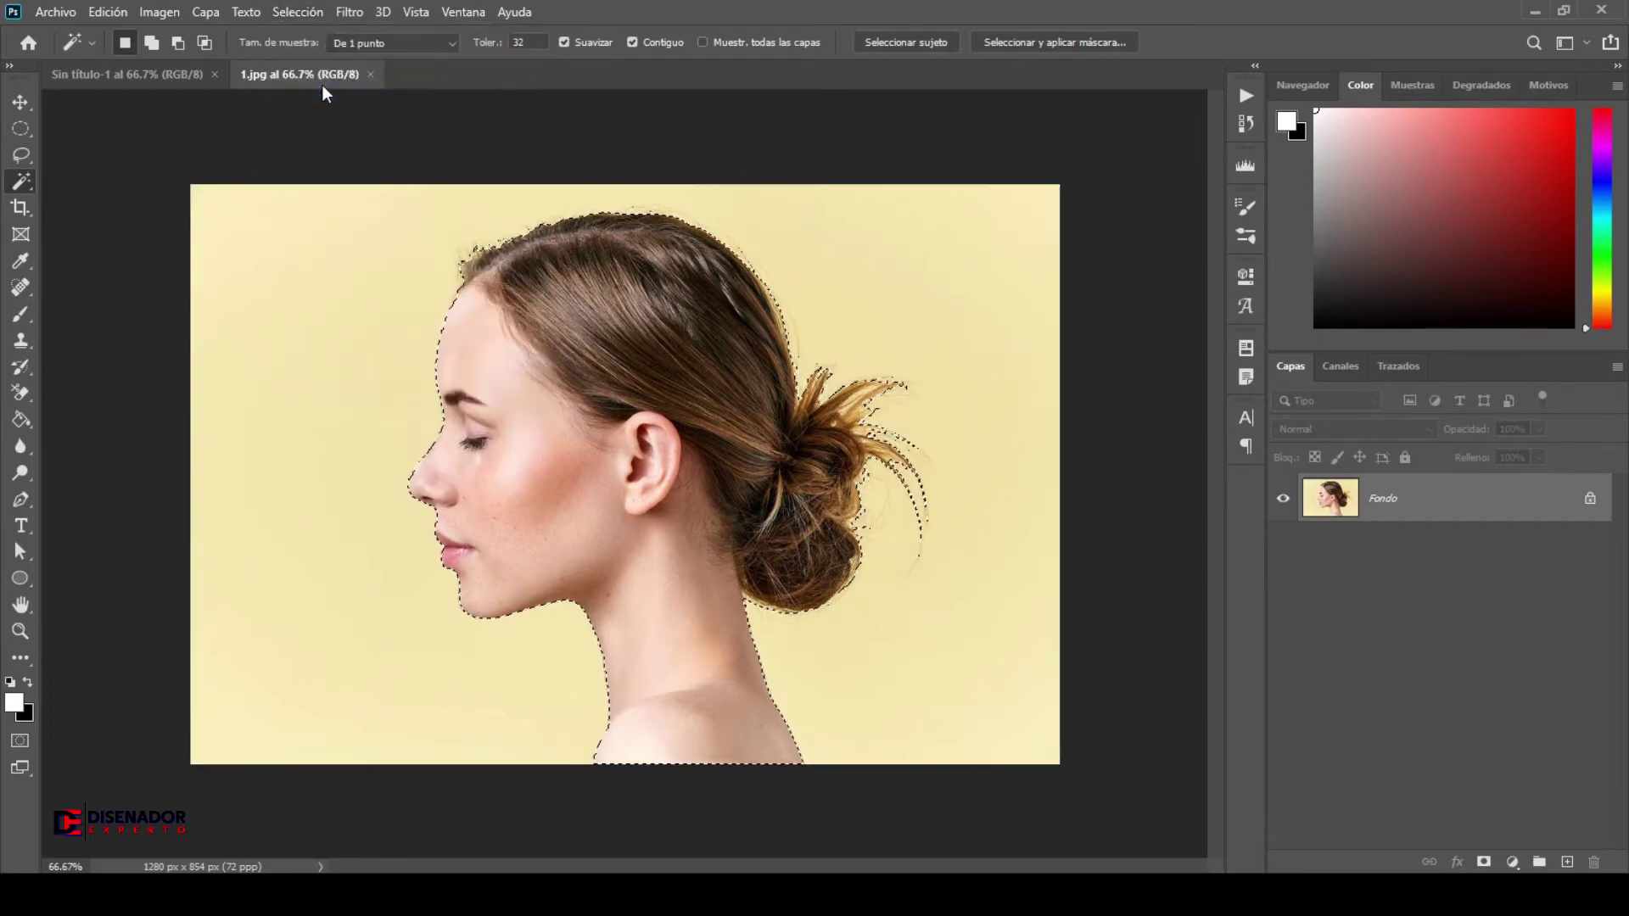
left_click(1026, 41)
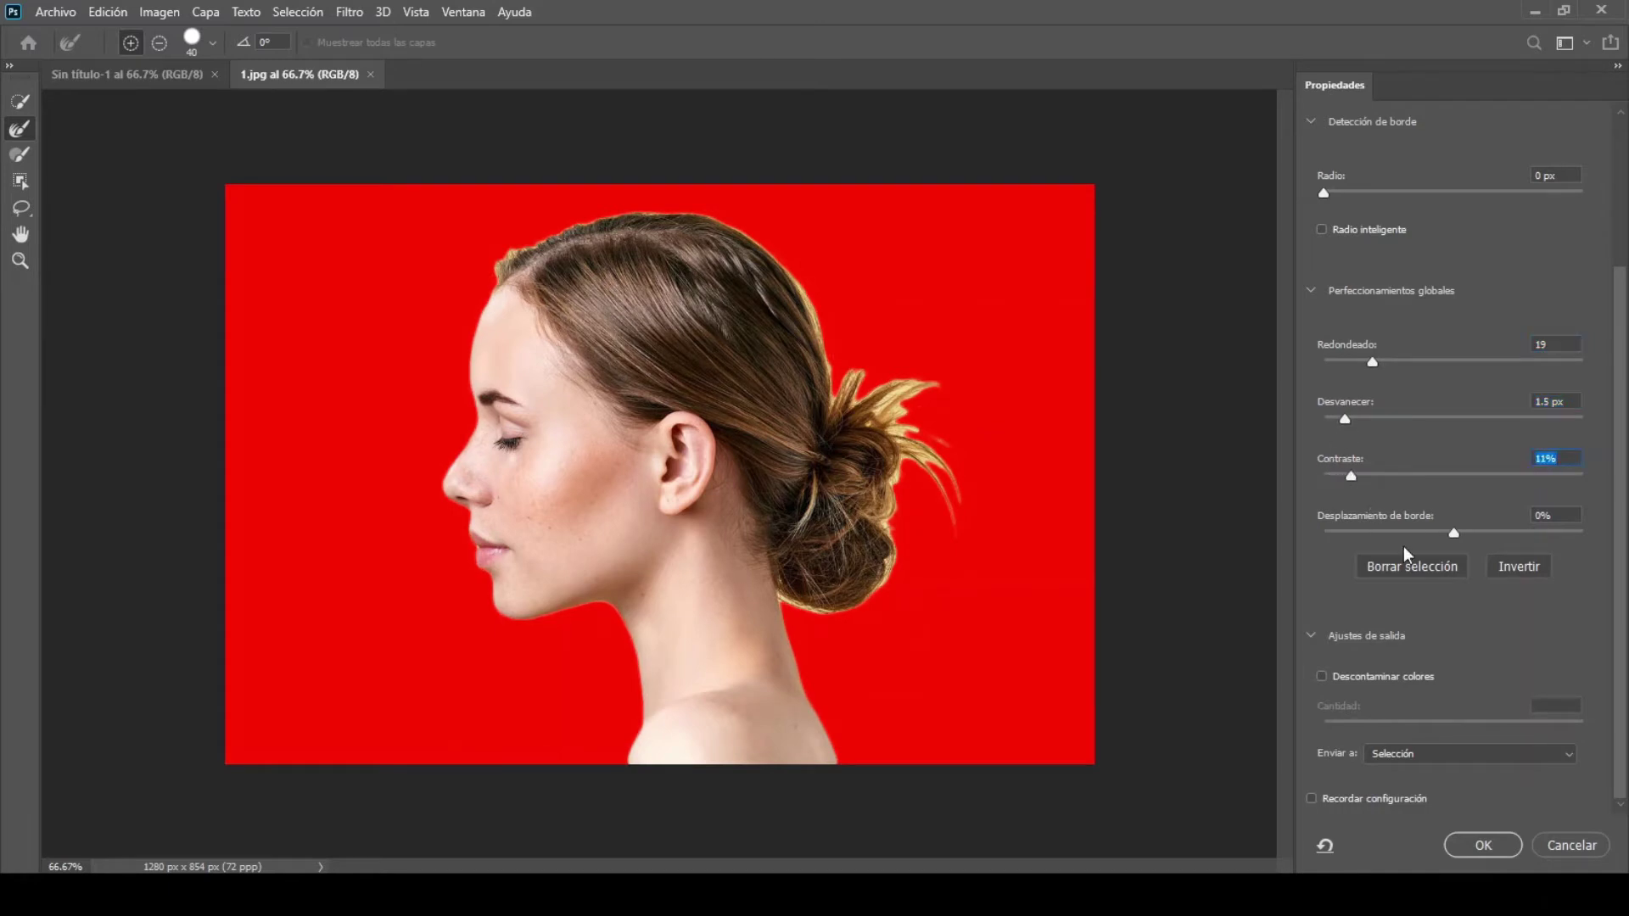
left_click(1485, 846)
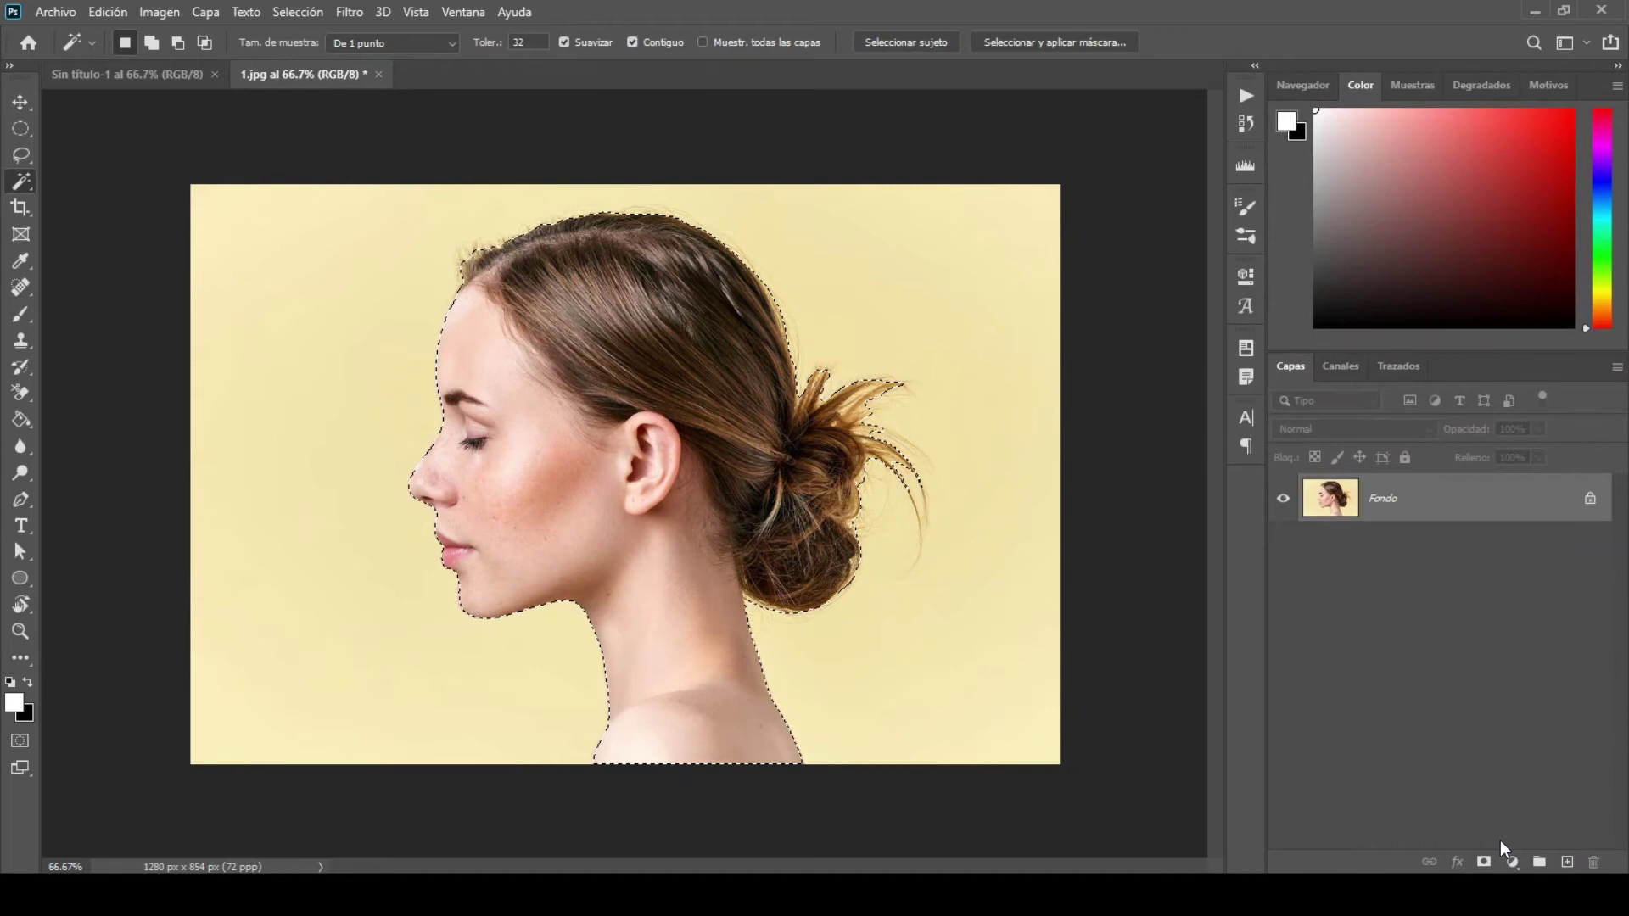
Step: Bring the cut-out woman into the blank canvas and scale her to about 60 percent
left_click(27, 105)
mouse_move(652, 431)
left_mouse_down()
mouse_move(95, 72)
mouse_move(579, 465)
mouse_move(612, 466)
left_mouse_up()
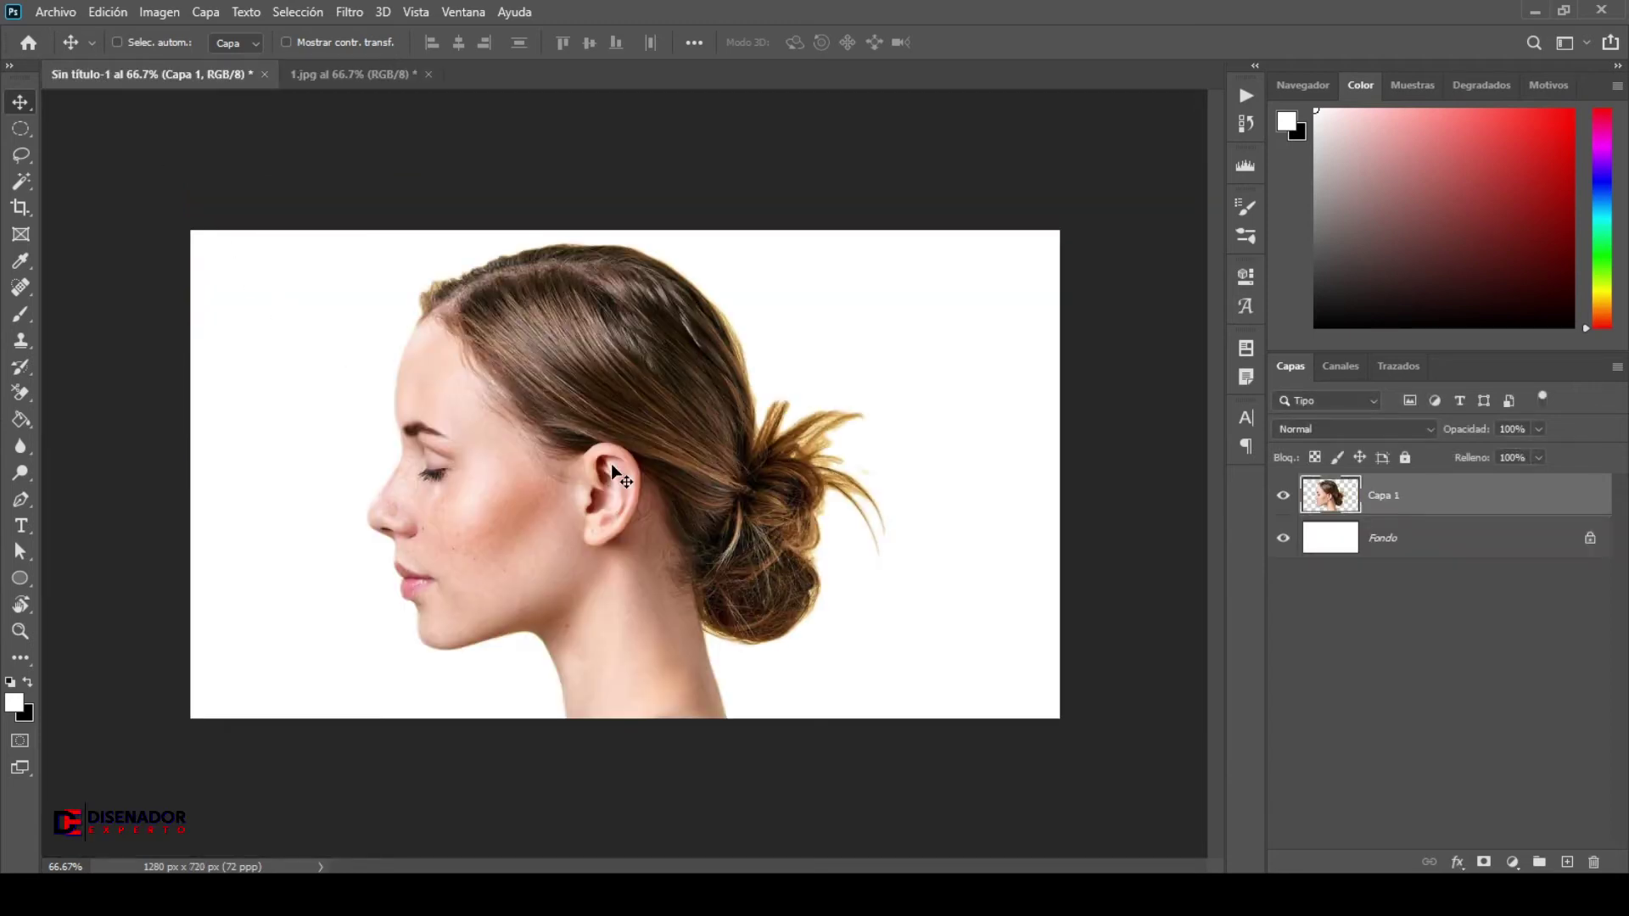
left_click(97, 10)
left_click(227, 459)
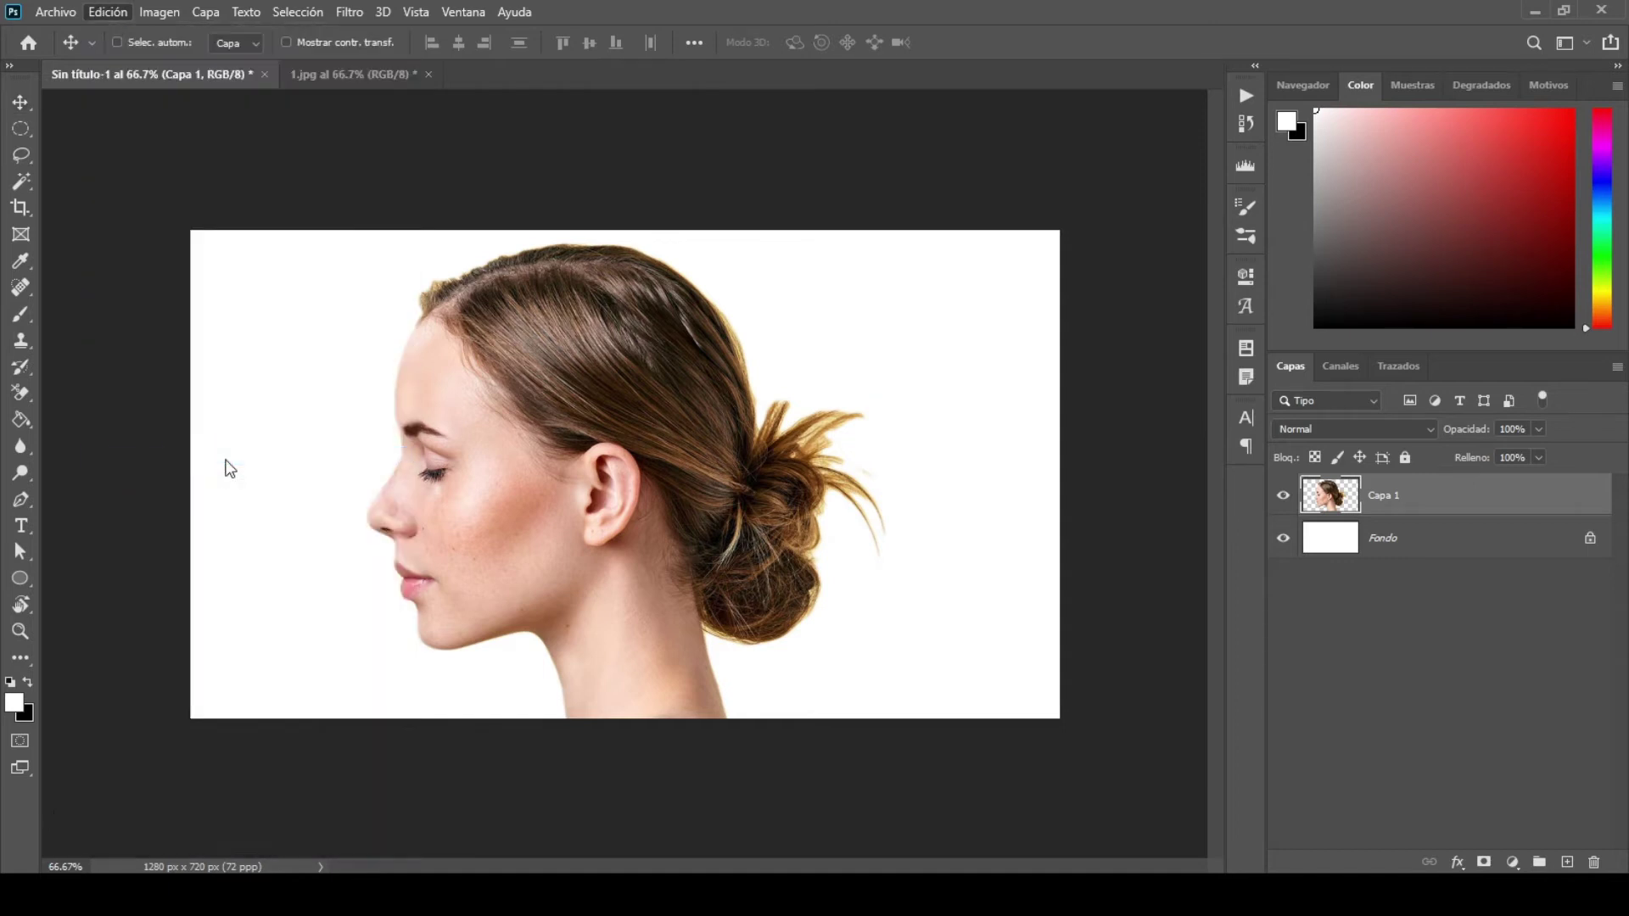
mouse_move(897, 514)
left_mouse_down()
mouse_move(685, 515)
mouse_move(696, 446)
left_mouse_up()
Step: Flip the woman horizontally, tilt her counterclockwise, commit the transform and hide Capa 1
right_click(696, 447)
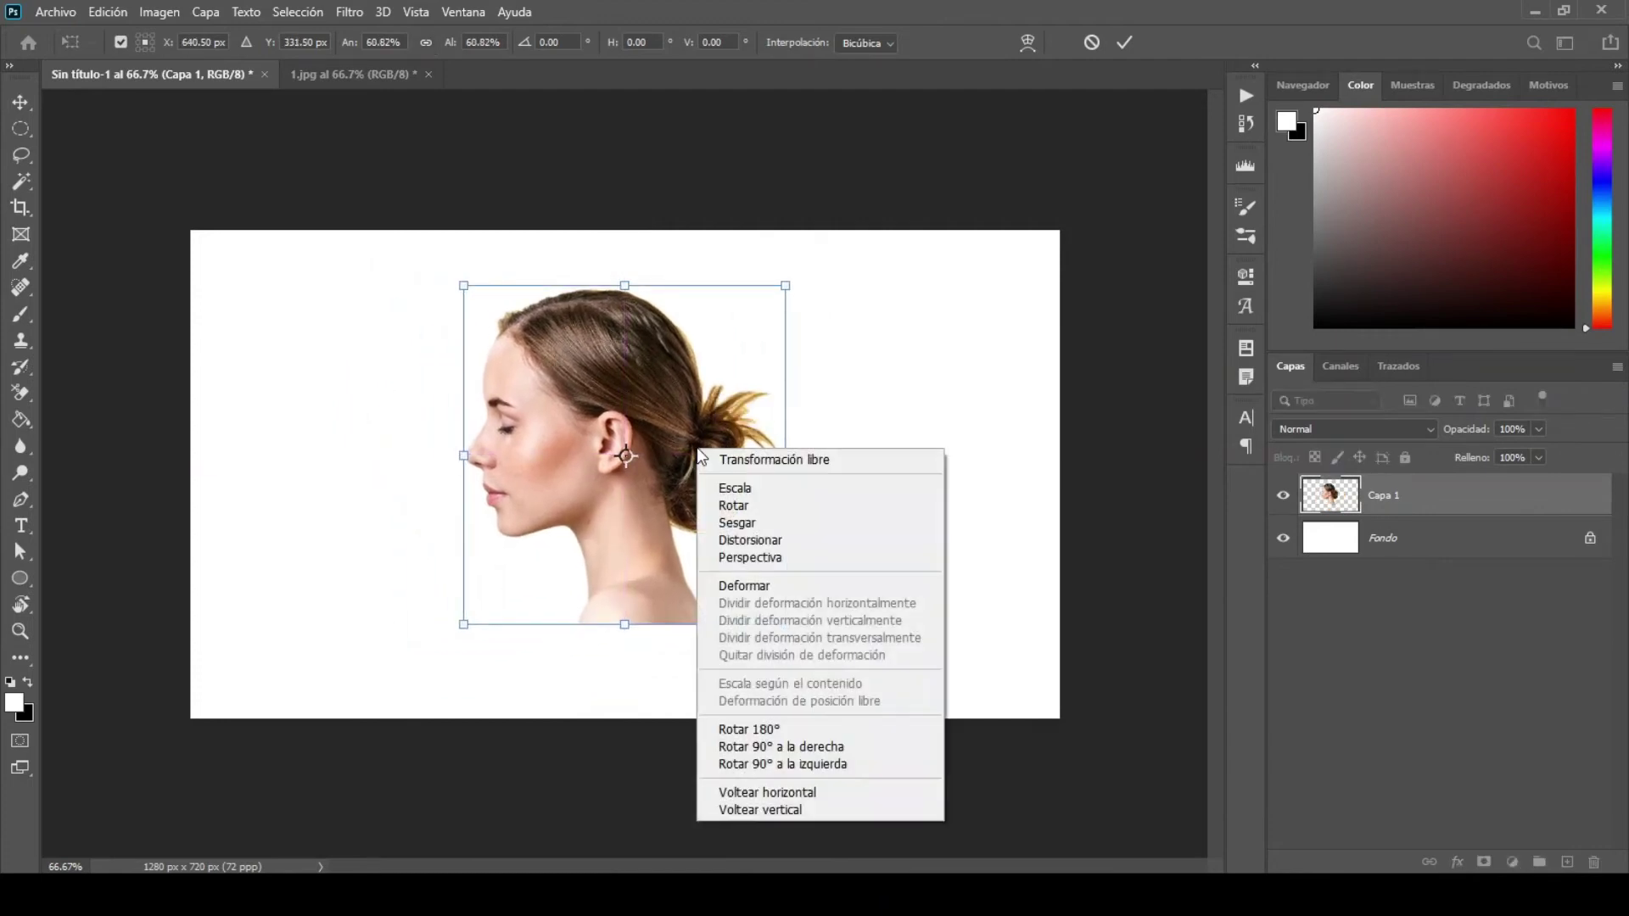
left_click(818, 789)
mouse_move(912, 456)
left_mouse_down()
mouse_move(914, 355)
mouse_move(888, 345)
left_mouse_up()
left_click_drag(725, 398, 669, 416)
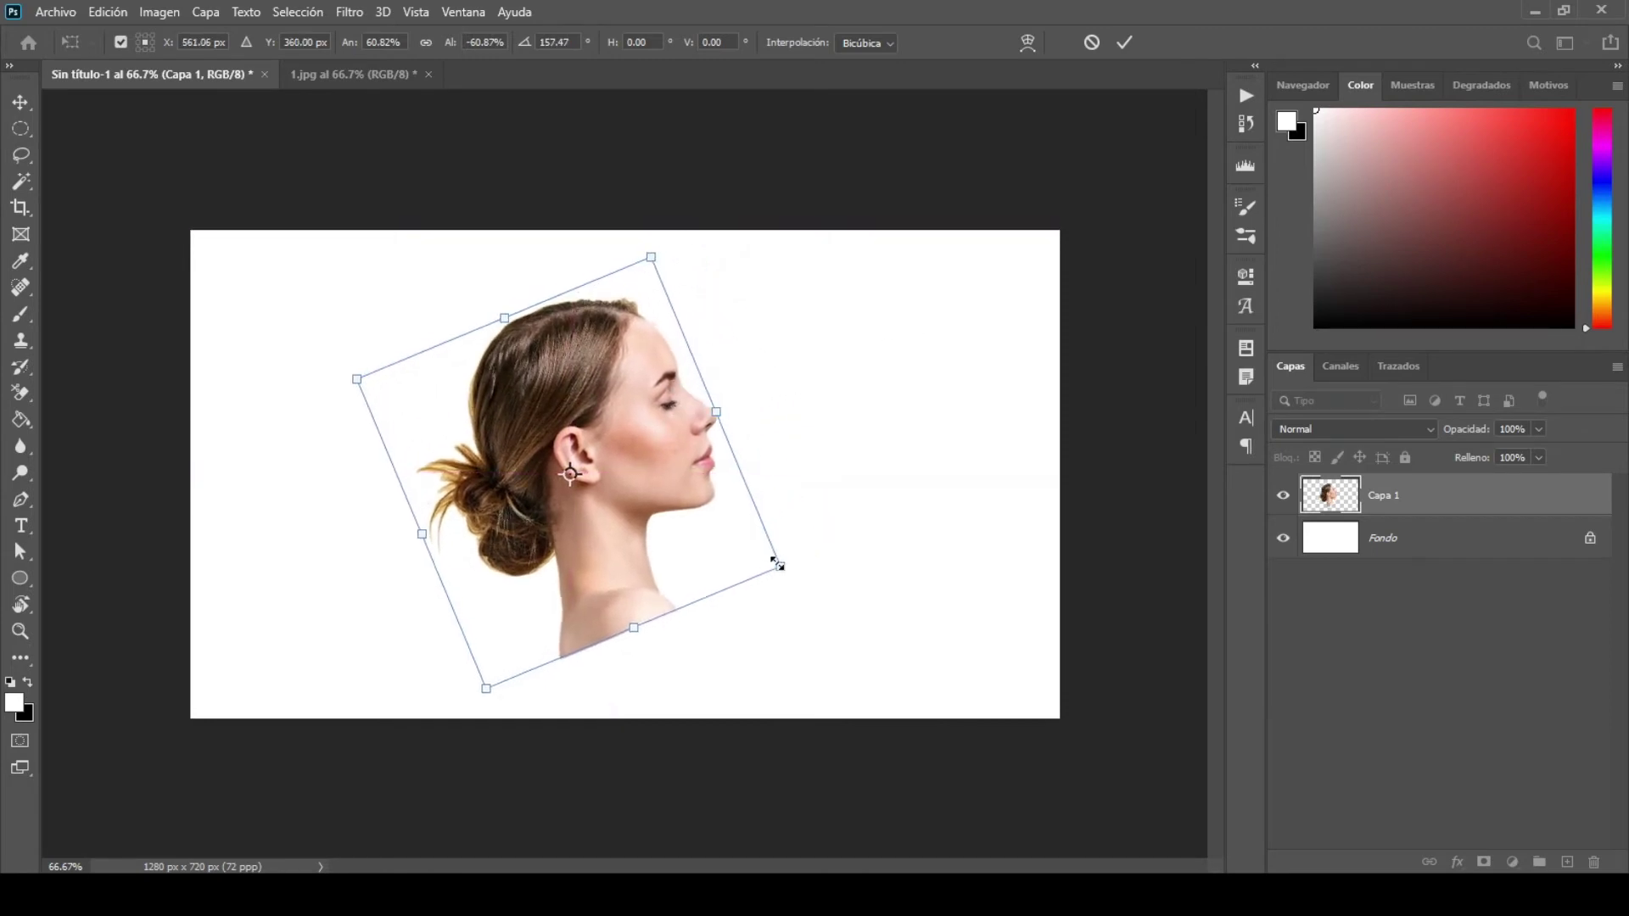
left_click_drag(777, 563, 752, 560)
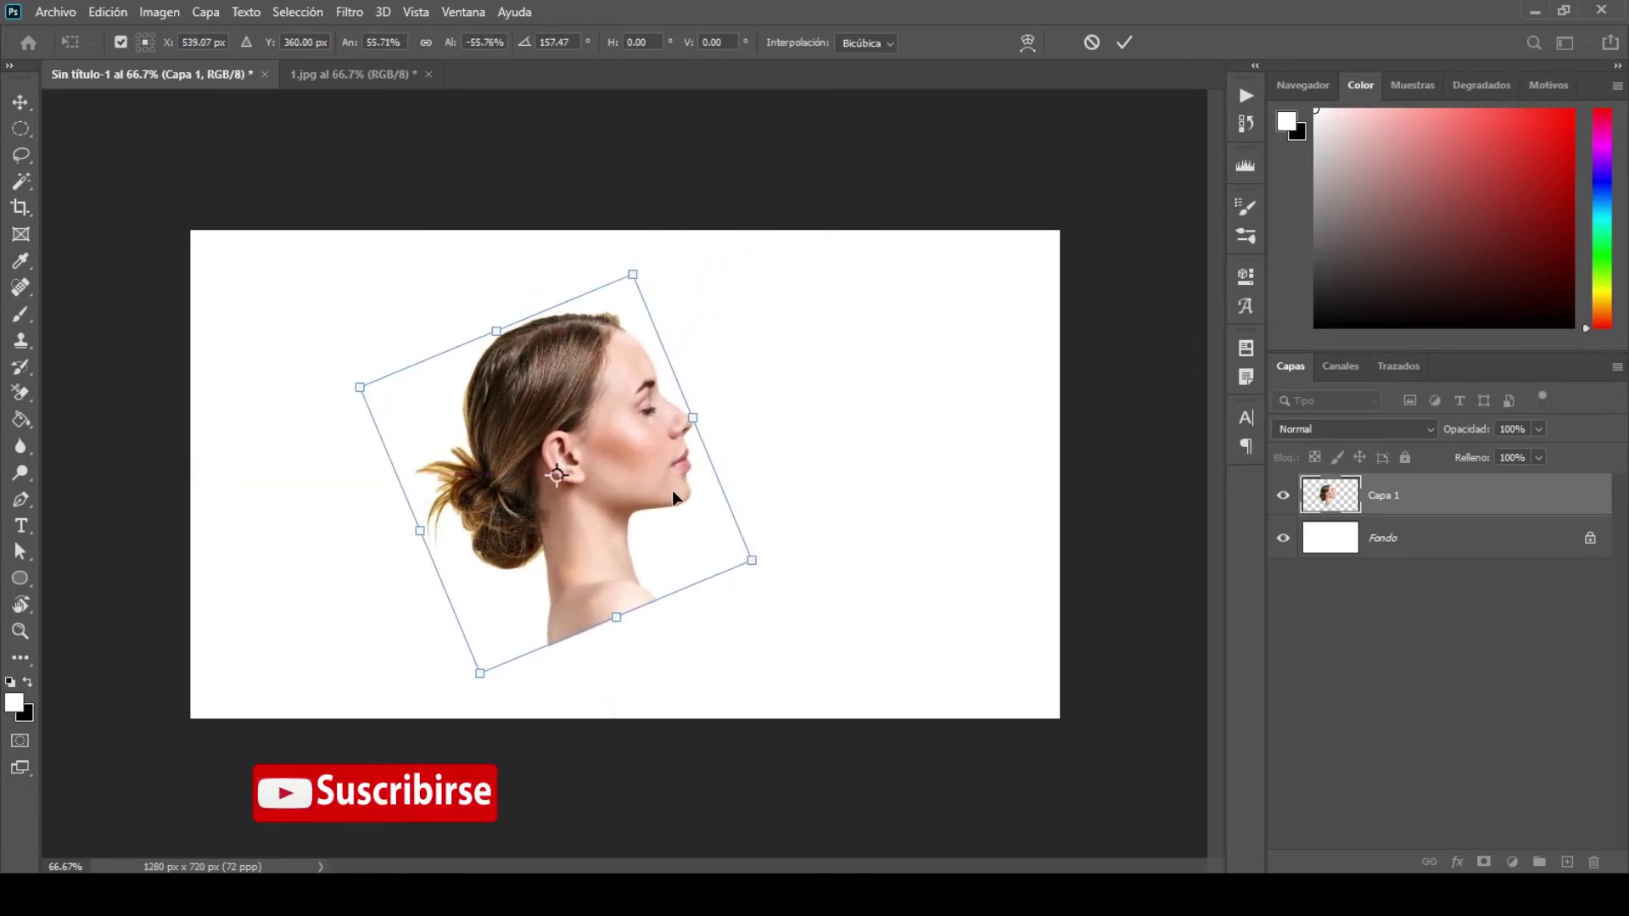
left_click(1132, 38)
left_click(1282, 499)
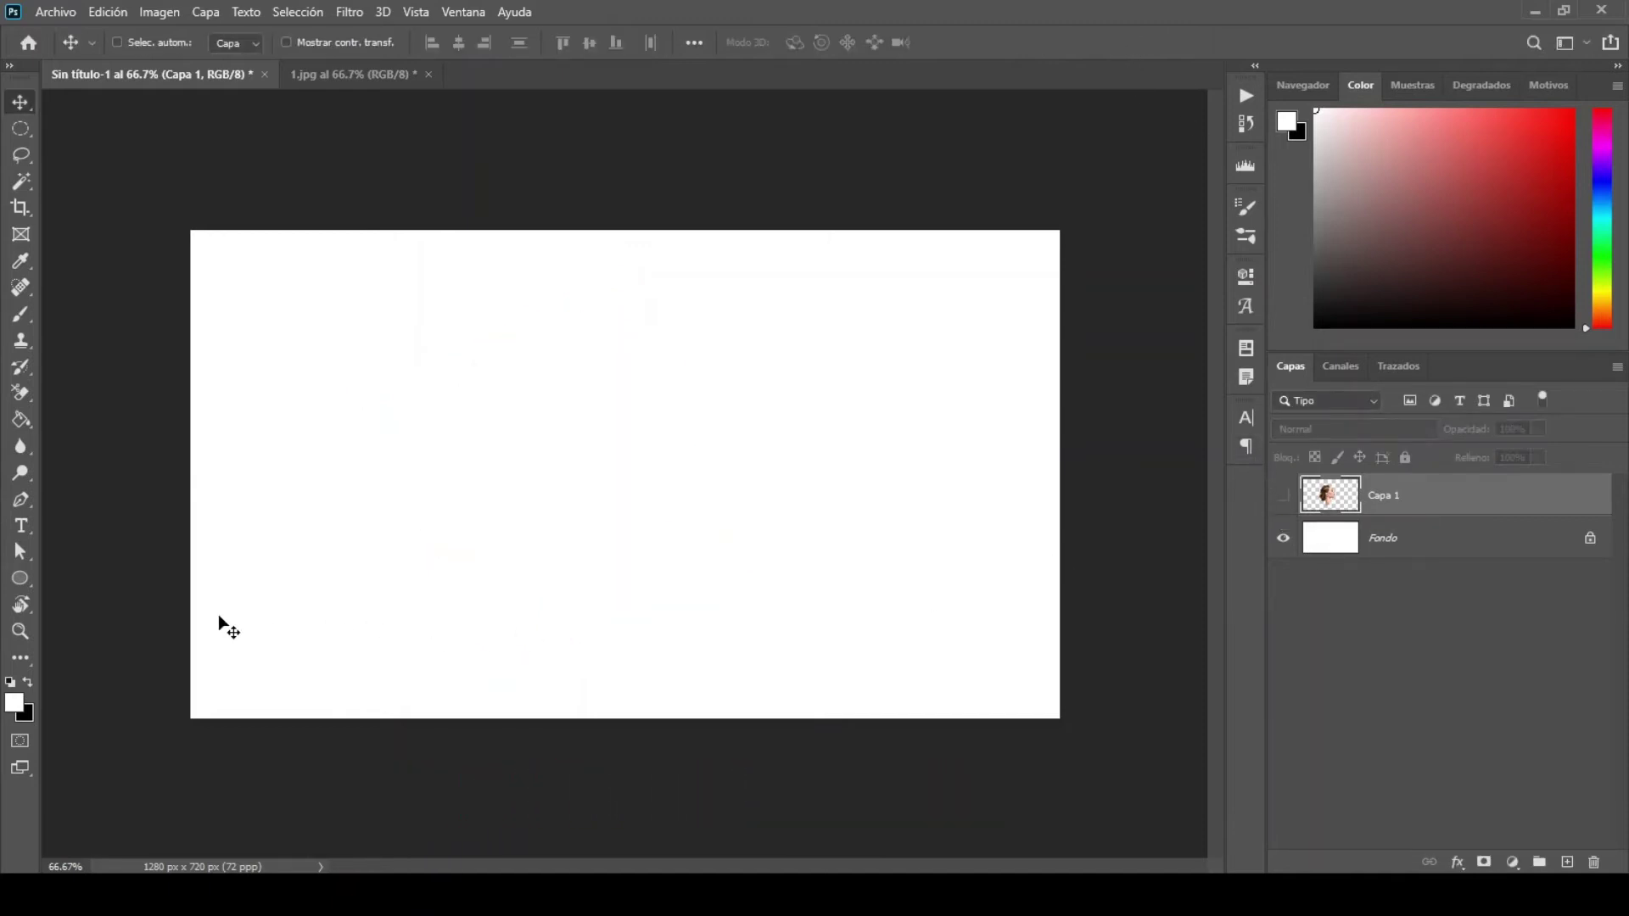
Step: Draw a black circle with the Ellipse tool in the middle of the canvas
left_click(26, 580)
right_click(21, 582)
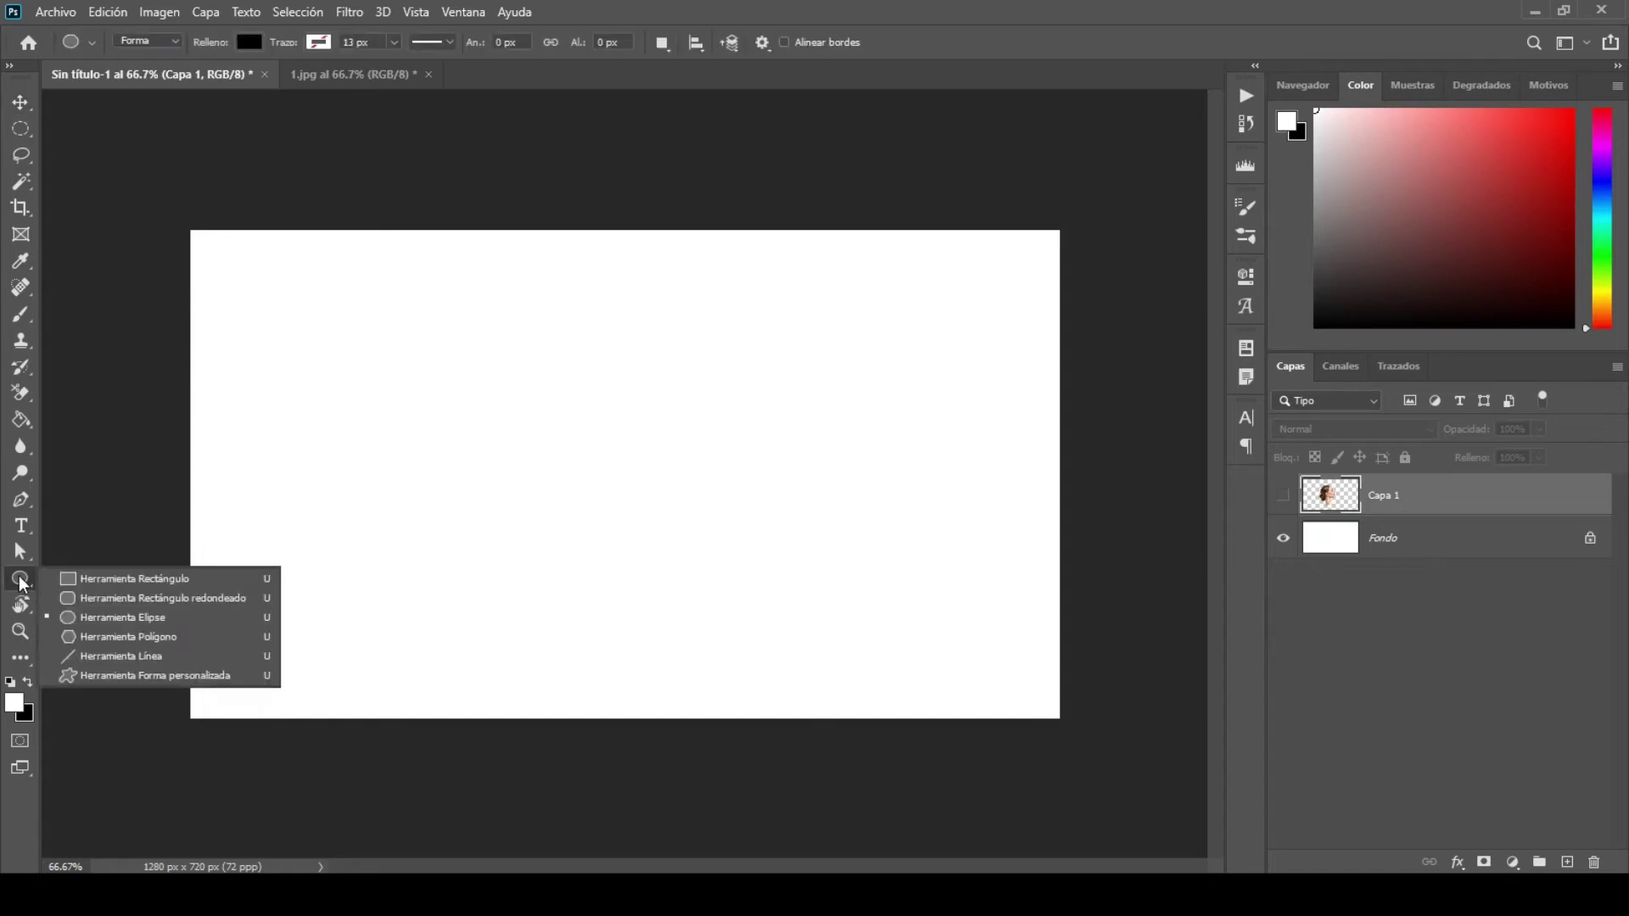
left_click(133, 627)
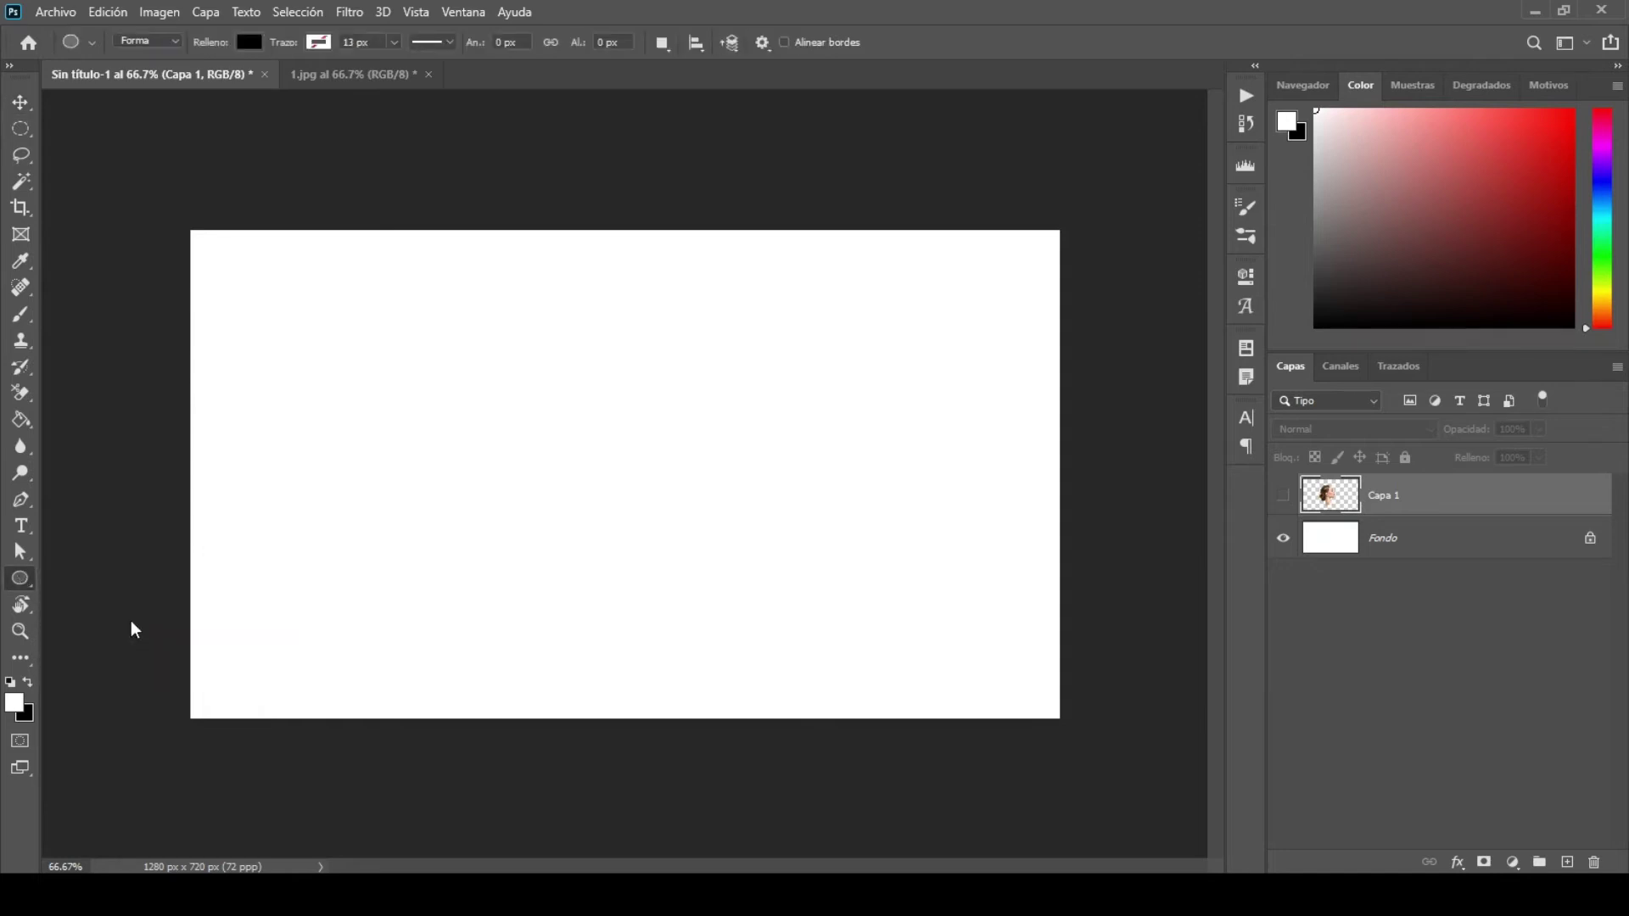
left_click_drag(451, 347, 799, 703)
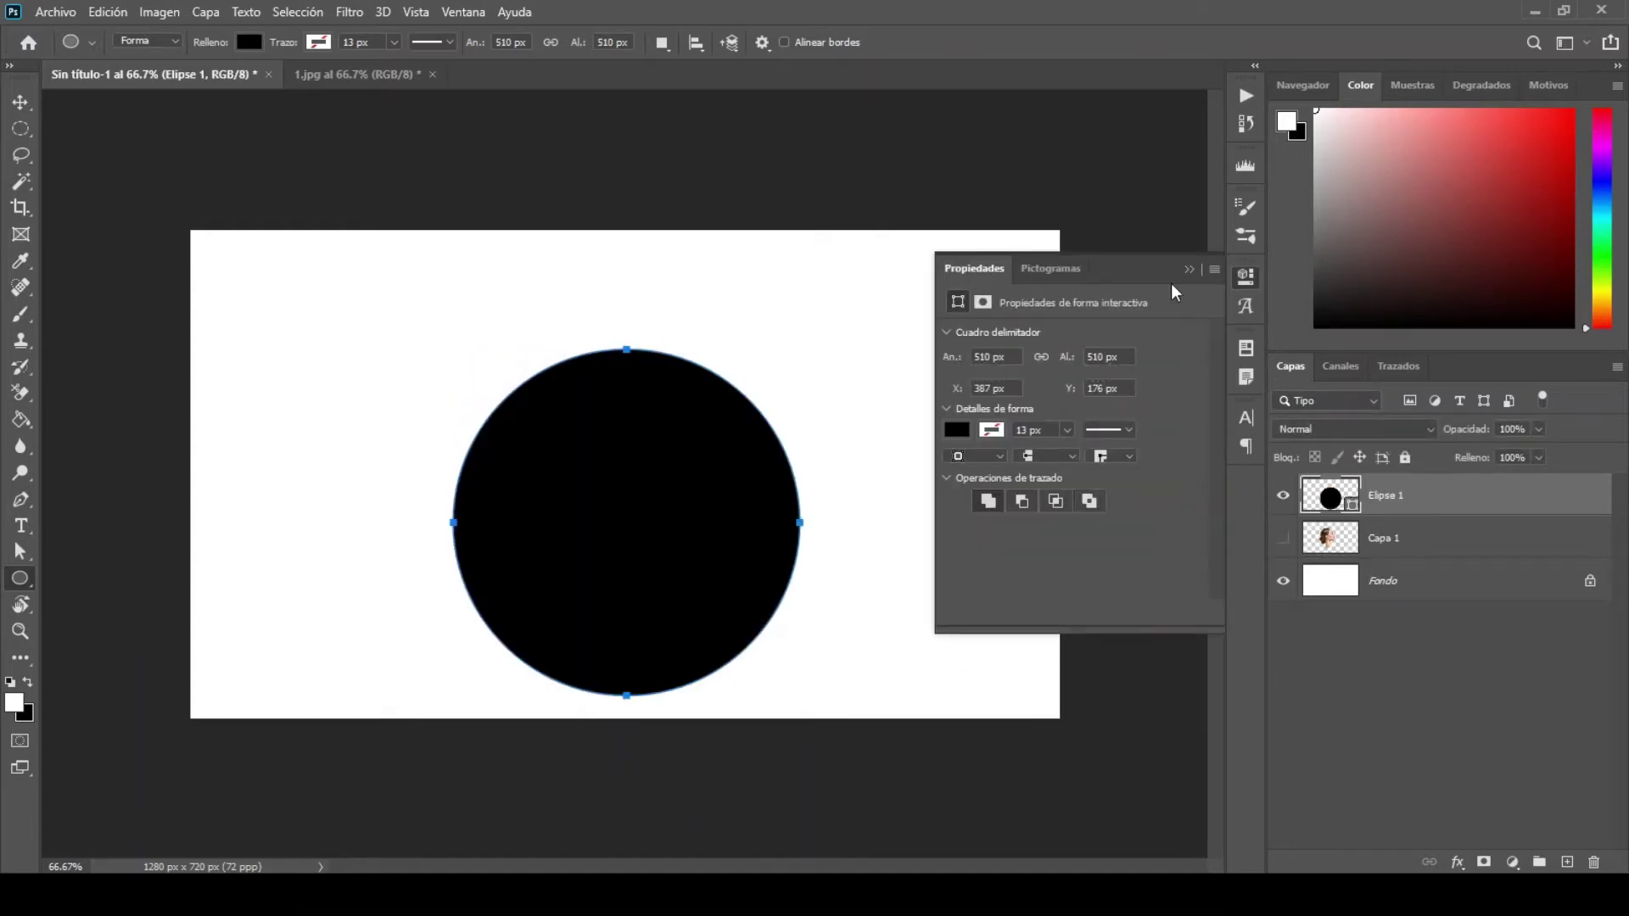
left_click(1189, 270)
Step: Rasterize the Elipse 1 layer and move the circle up to sit vertically centred
right_click(1471, 502)
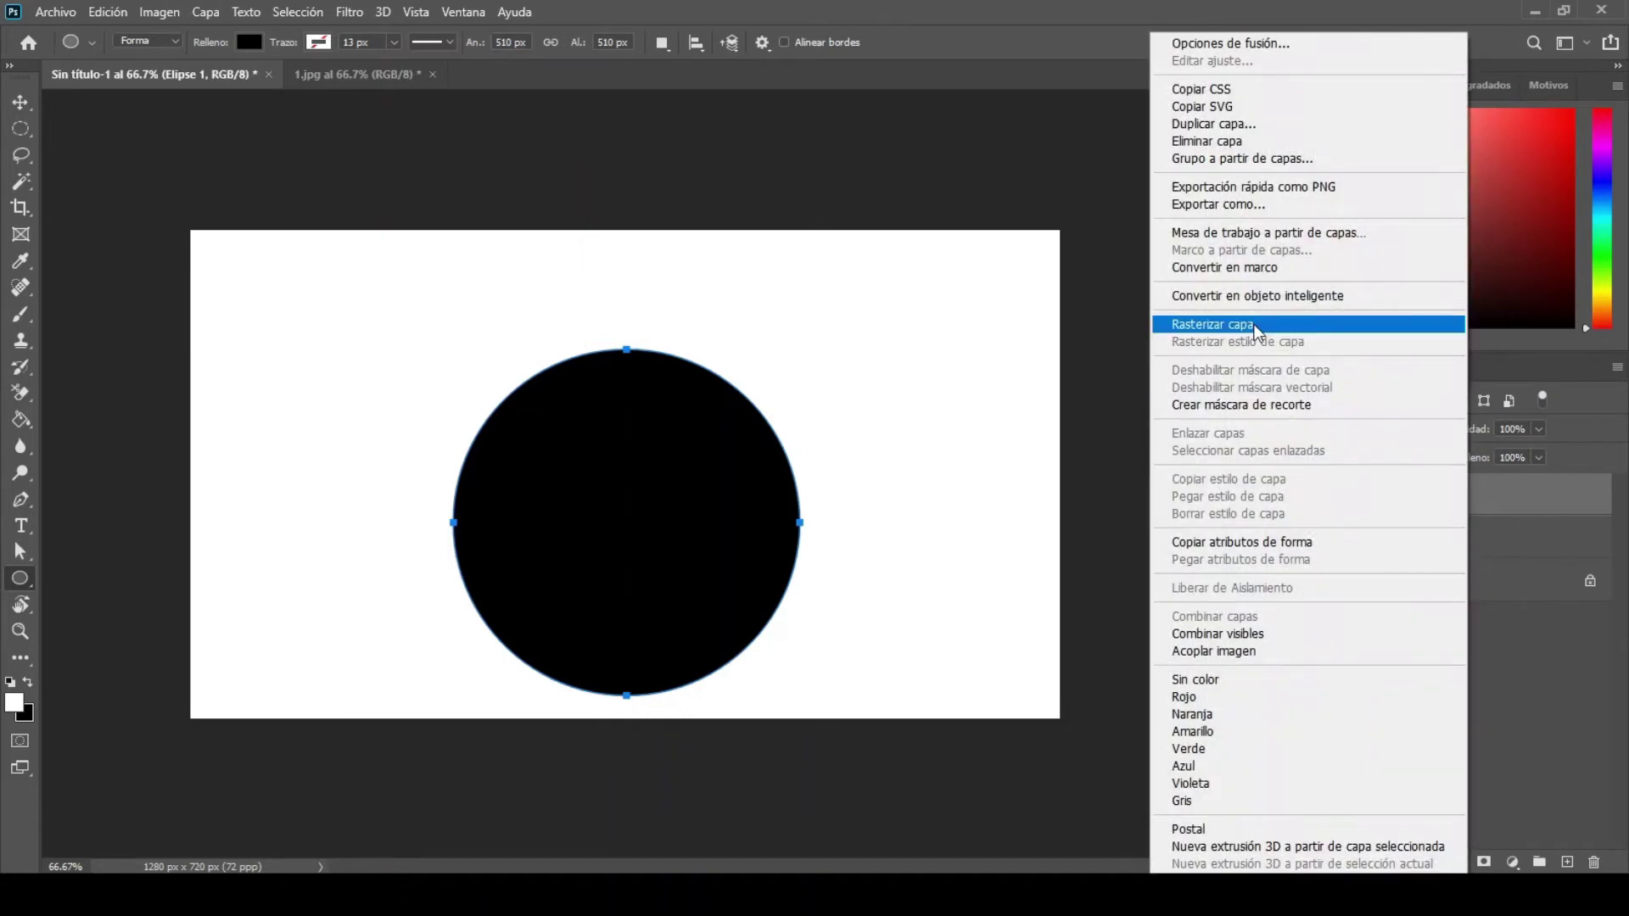
left_click(1255, 325)
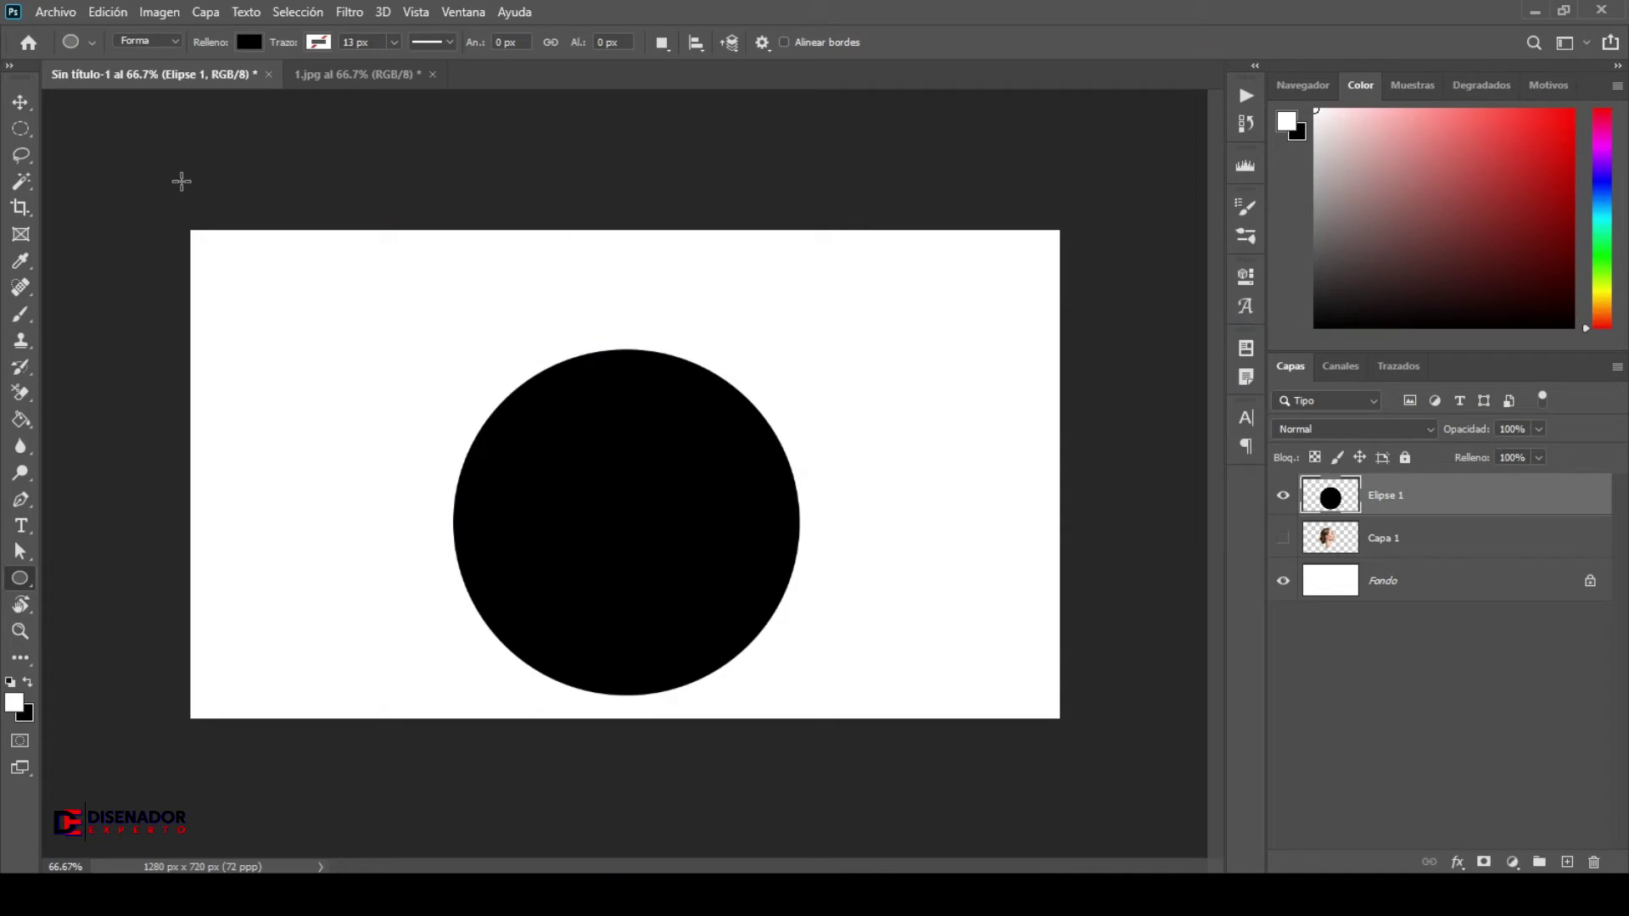
left_click(21, 109)
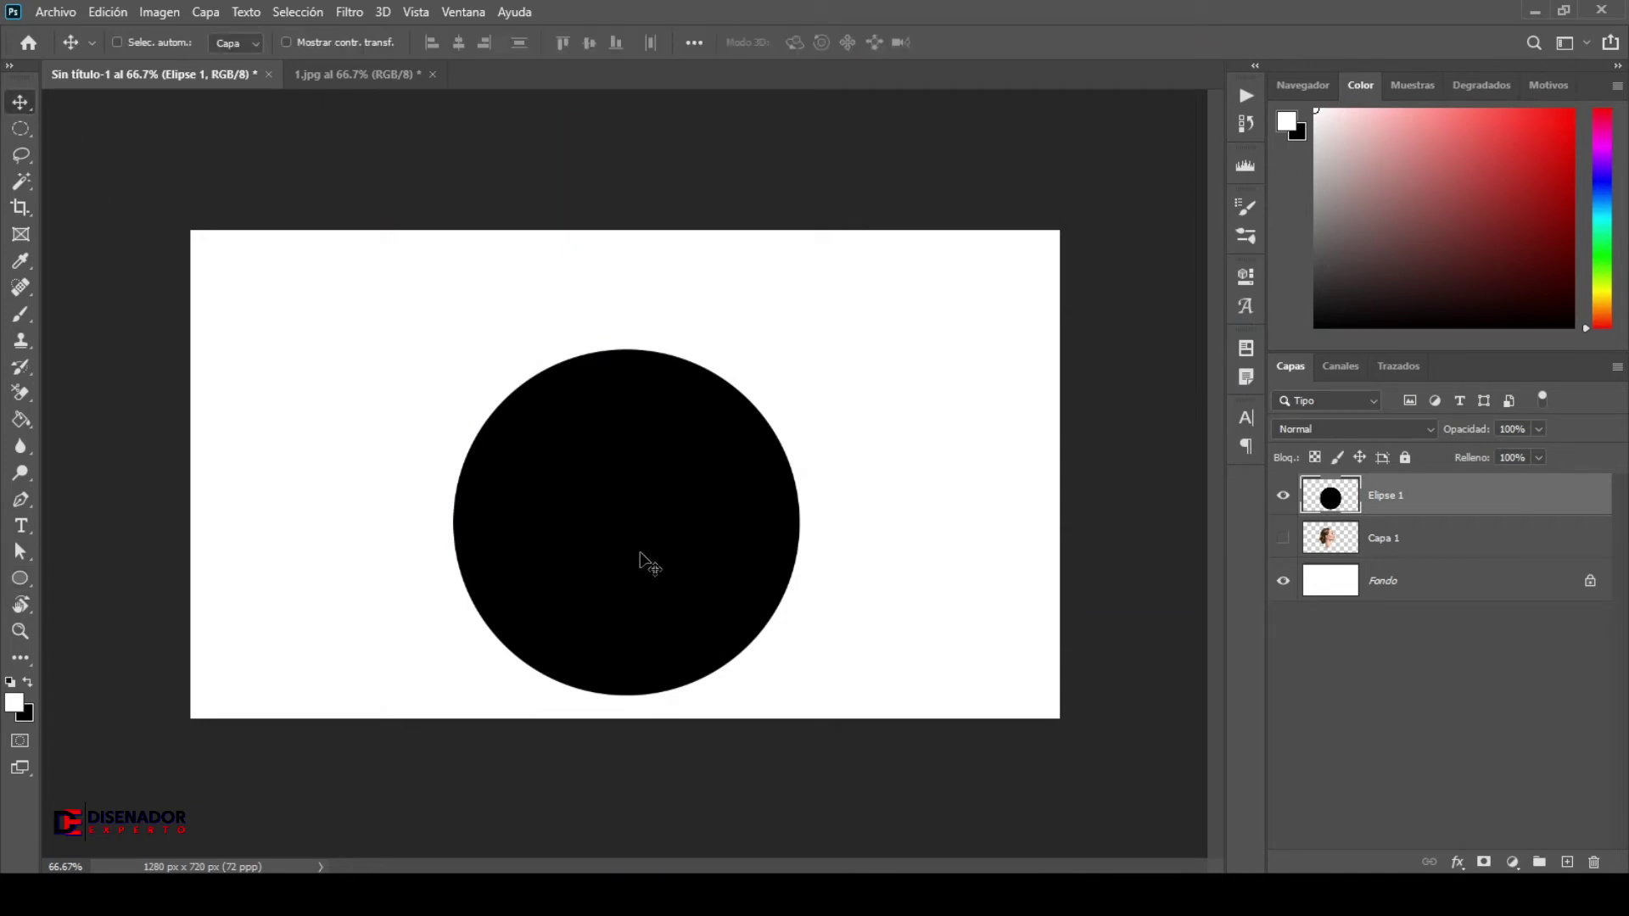
left_click_drag(649, 532, 649, 484)
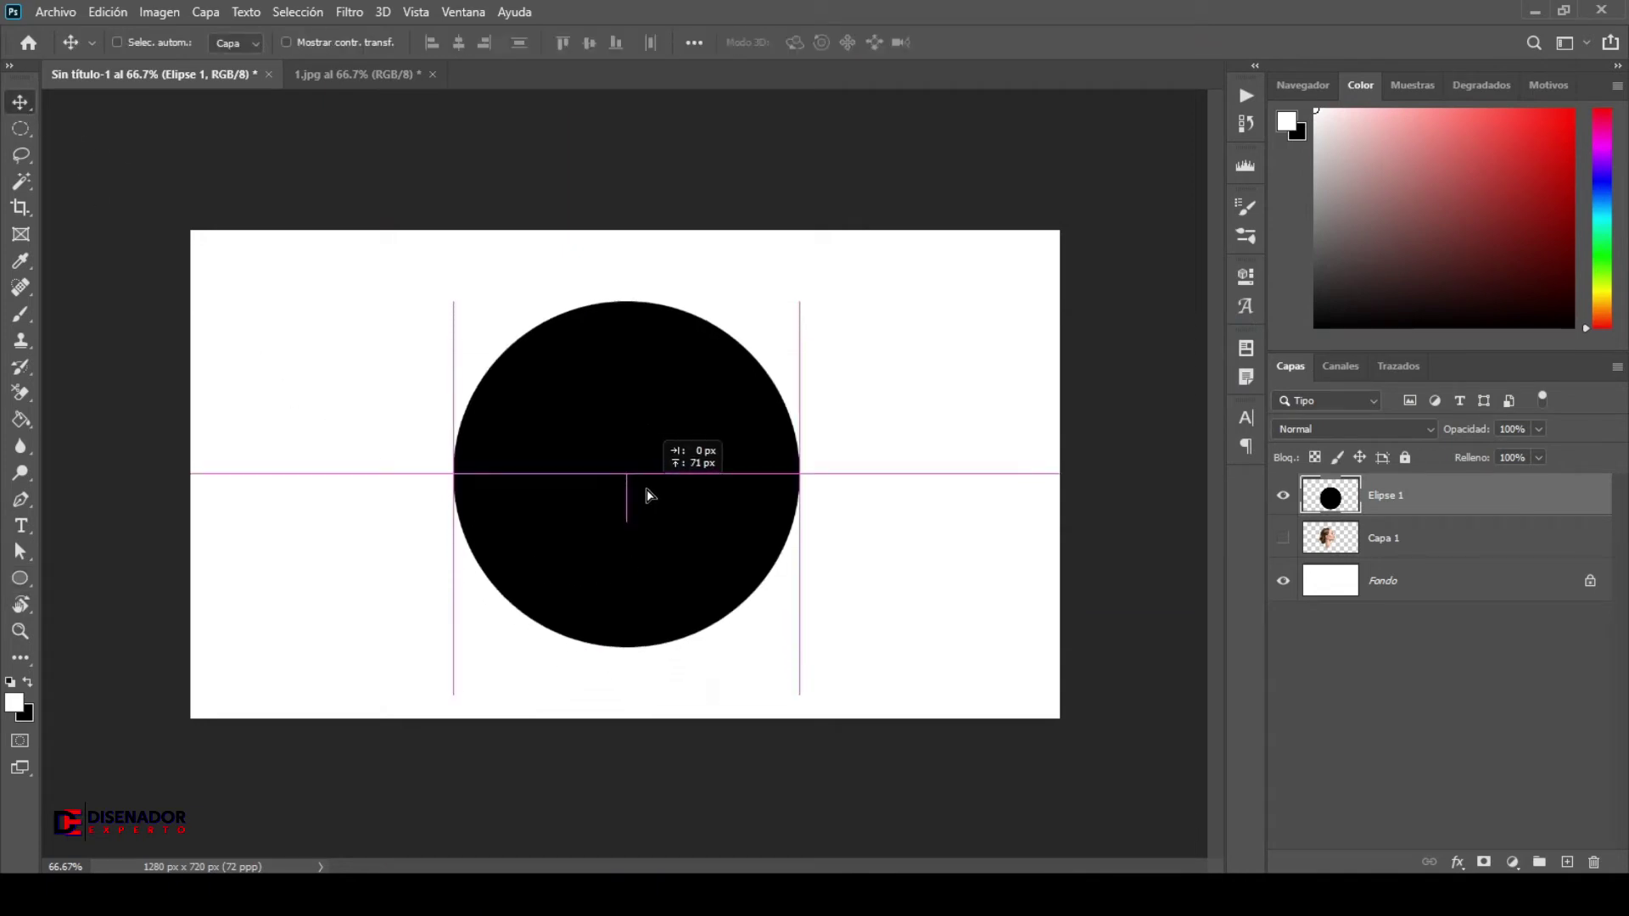
Step: Show Capa 1 and place it above the Elipse 1 layer
left_click(1459, 542)
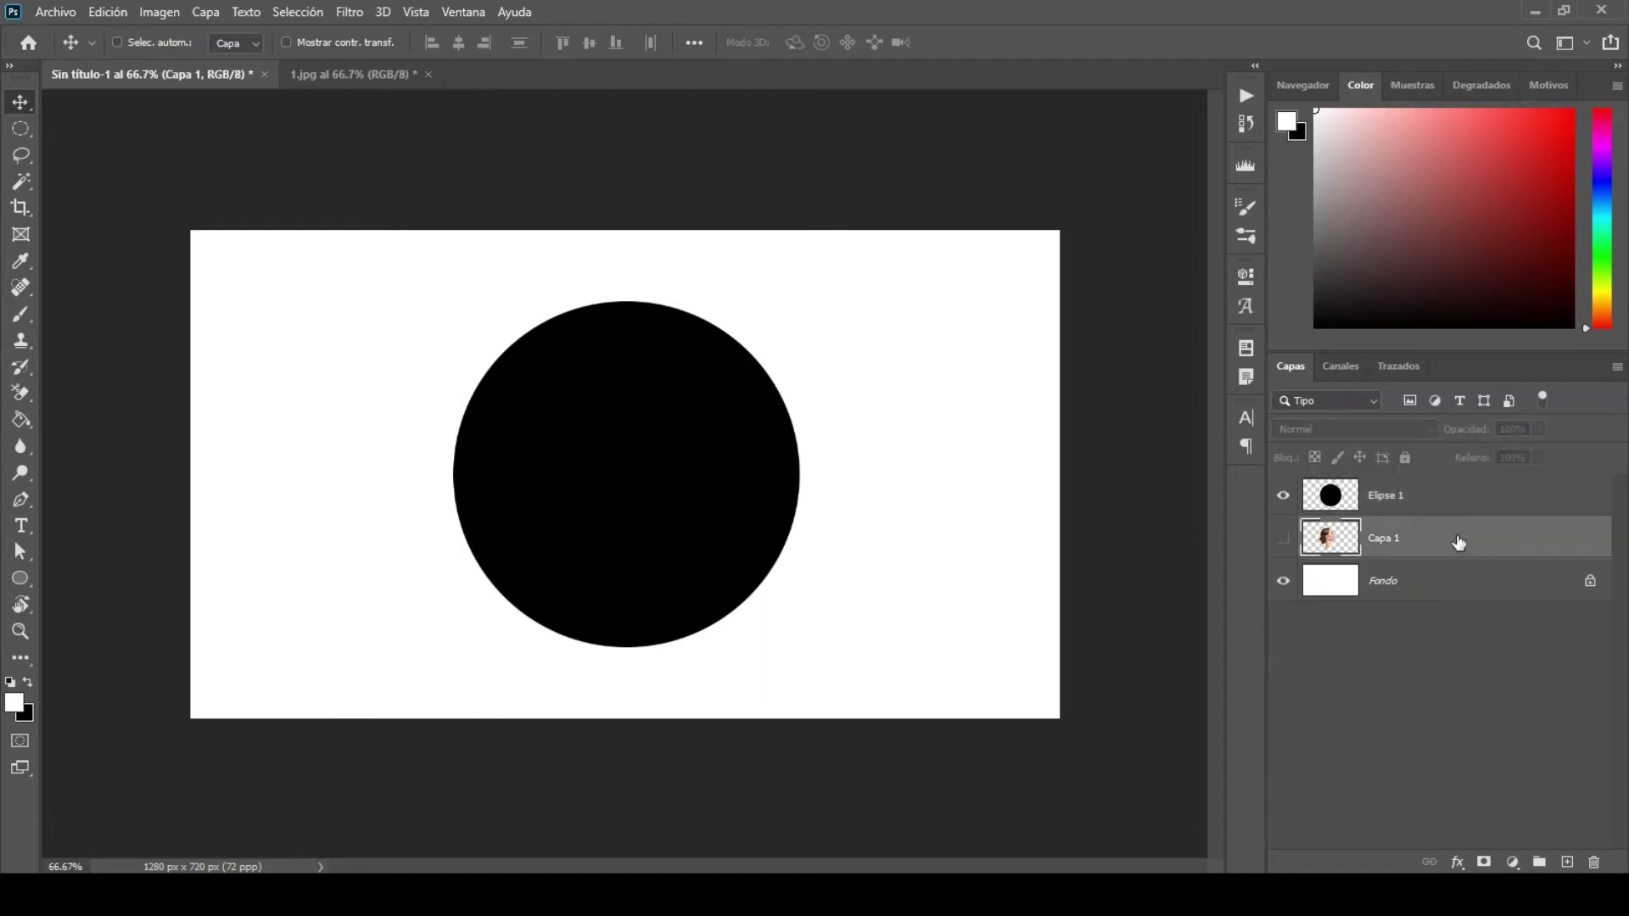
left_click(1282, 541)
left_click_drag(1395, 548, 1418, 485)
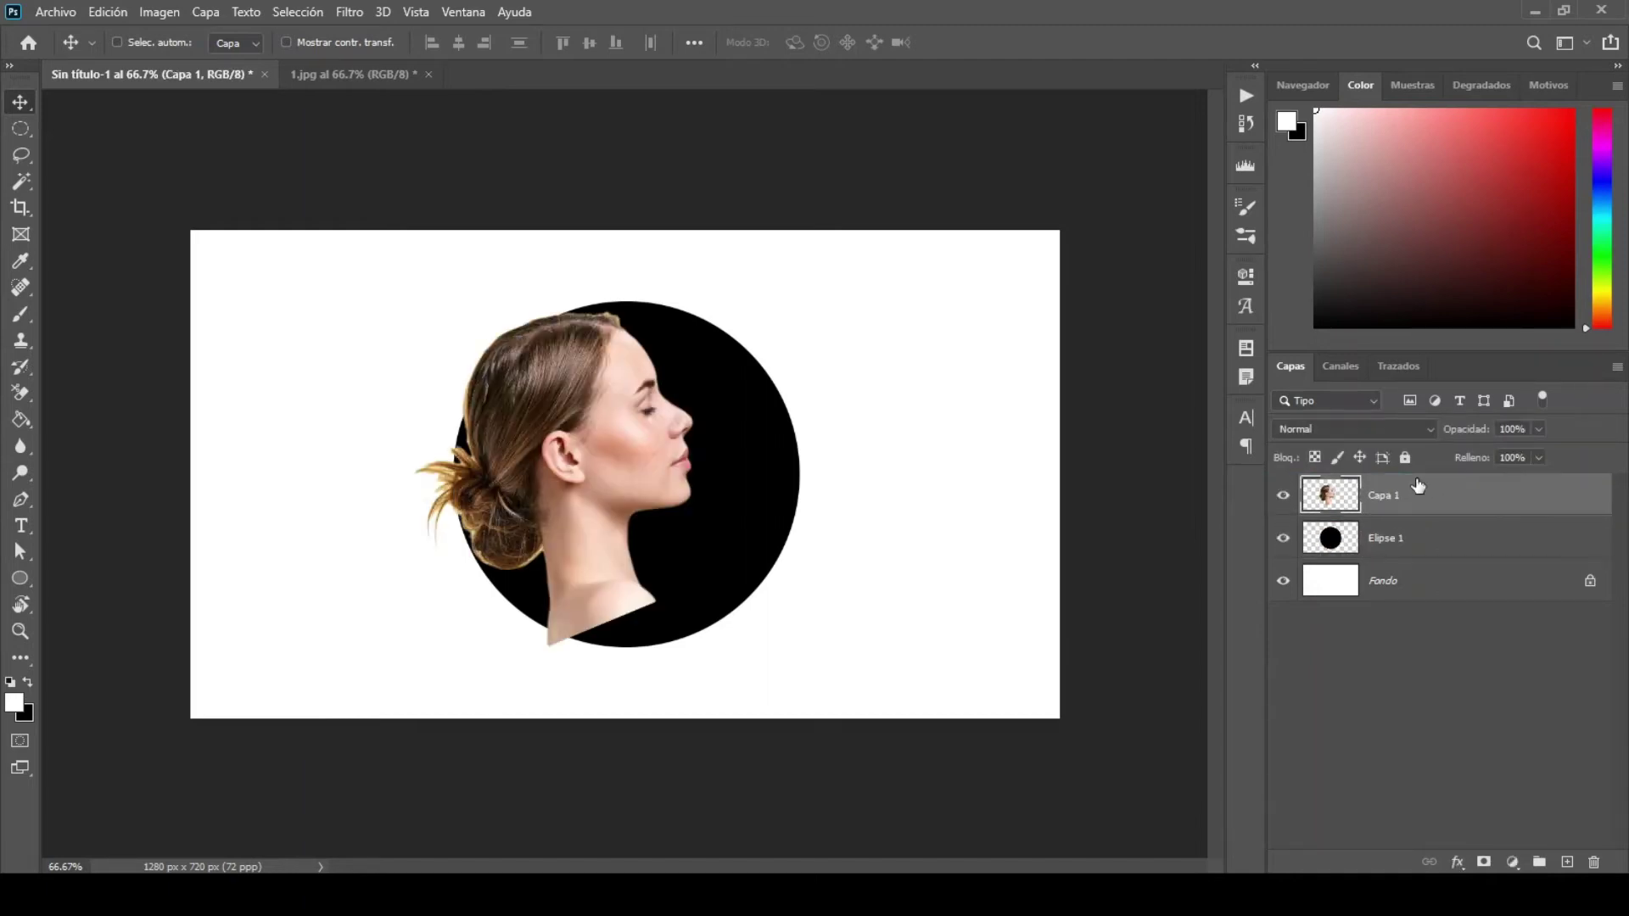
Step: Tilt and enlarge the woman to about 128% so her neck reaches the bottom, then select her outline
left_click(113, 13)
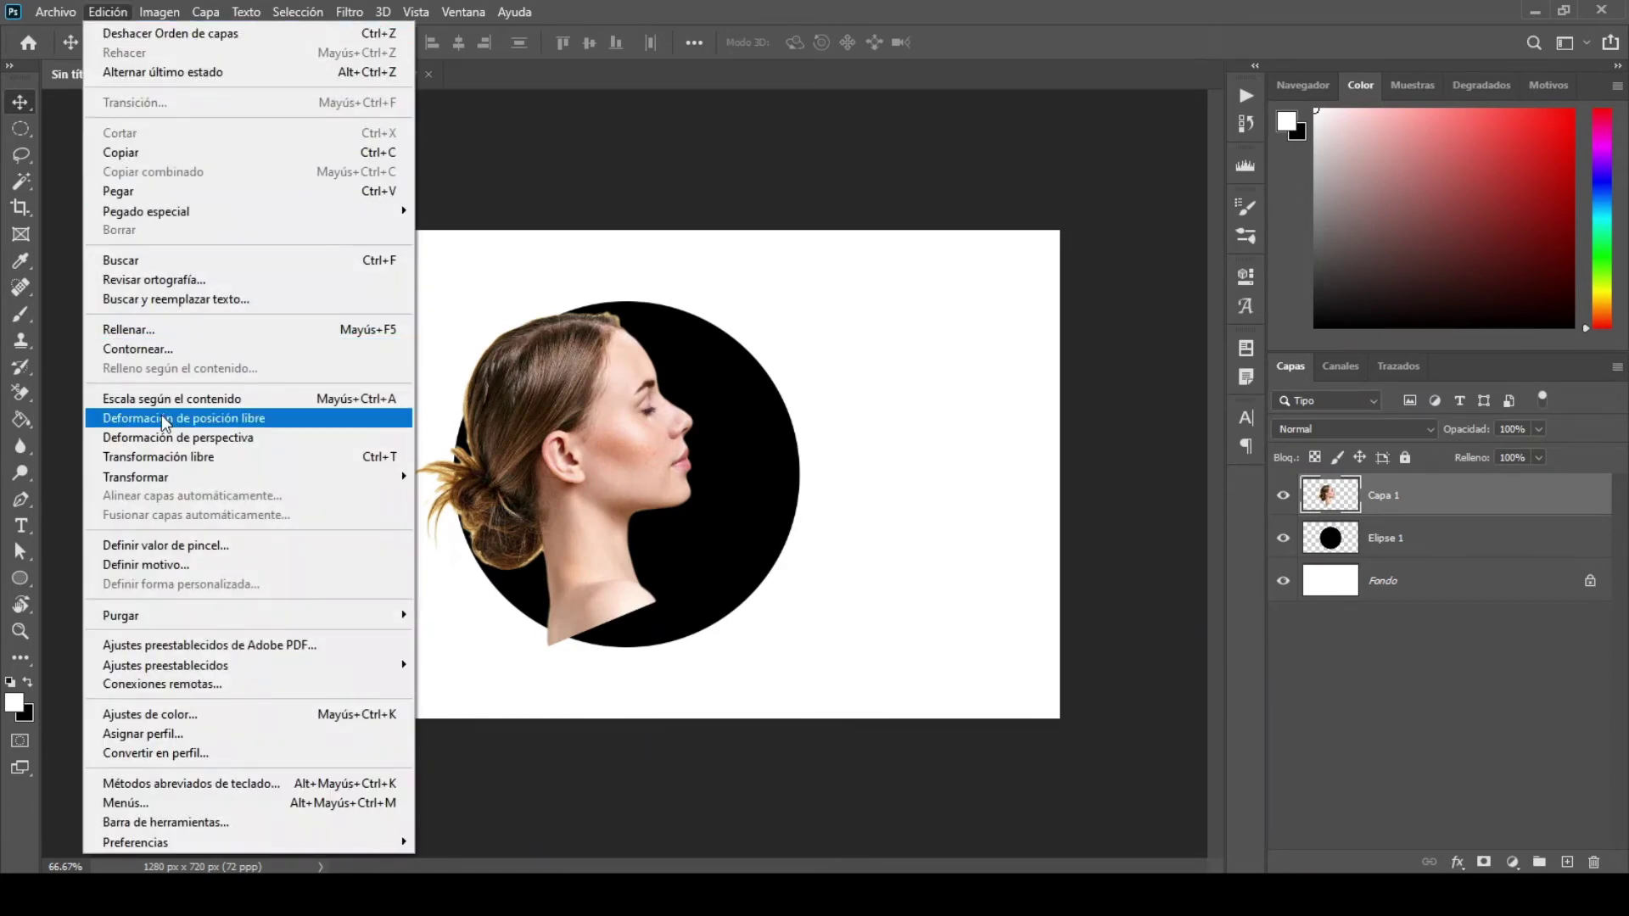
left_click(161, 456)
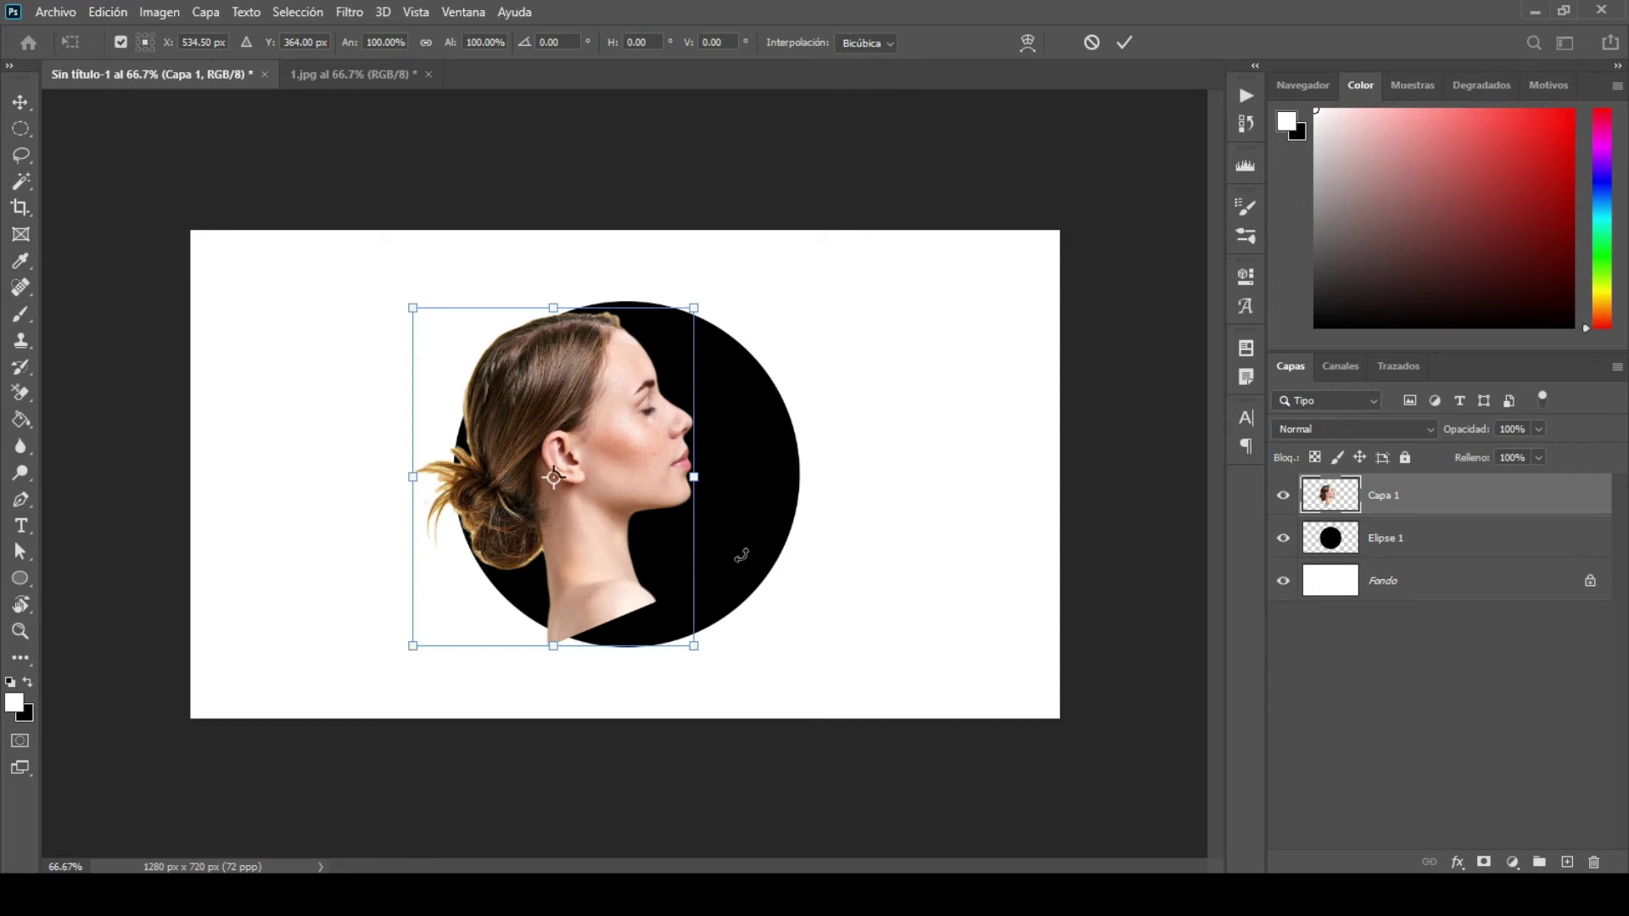
left_click_drag(769, 467, 766, 437)
left_click_drag(636, 477, 609, 506)
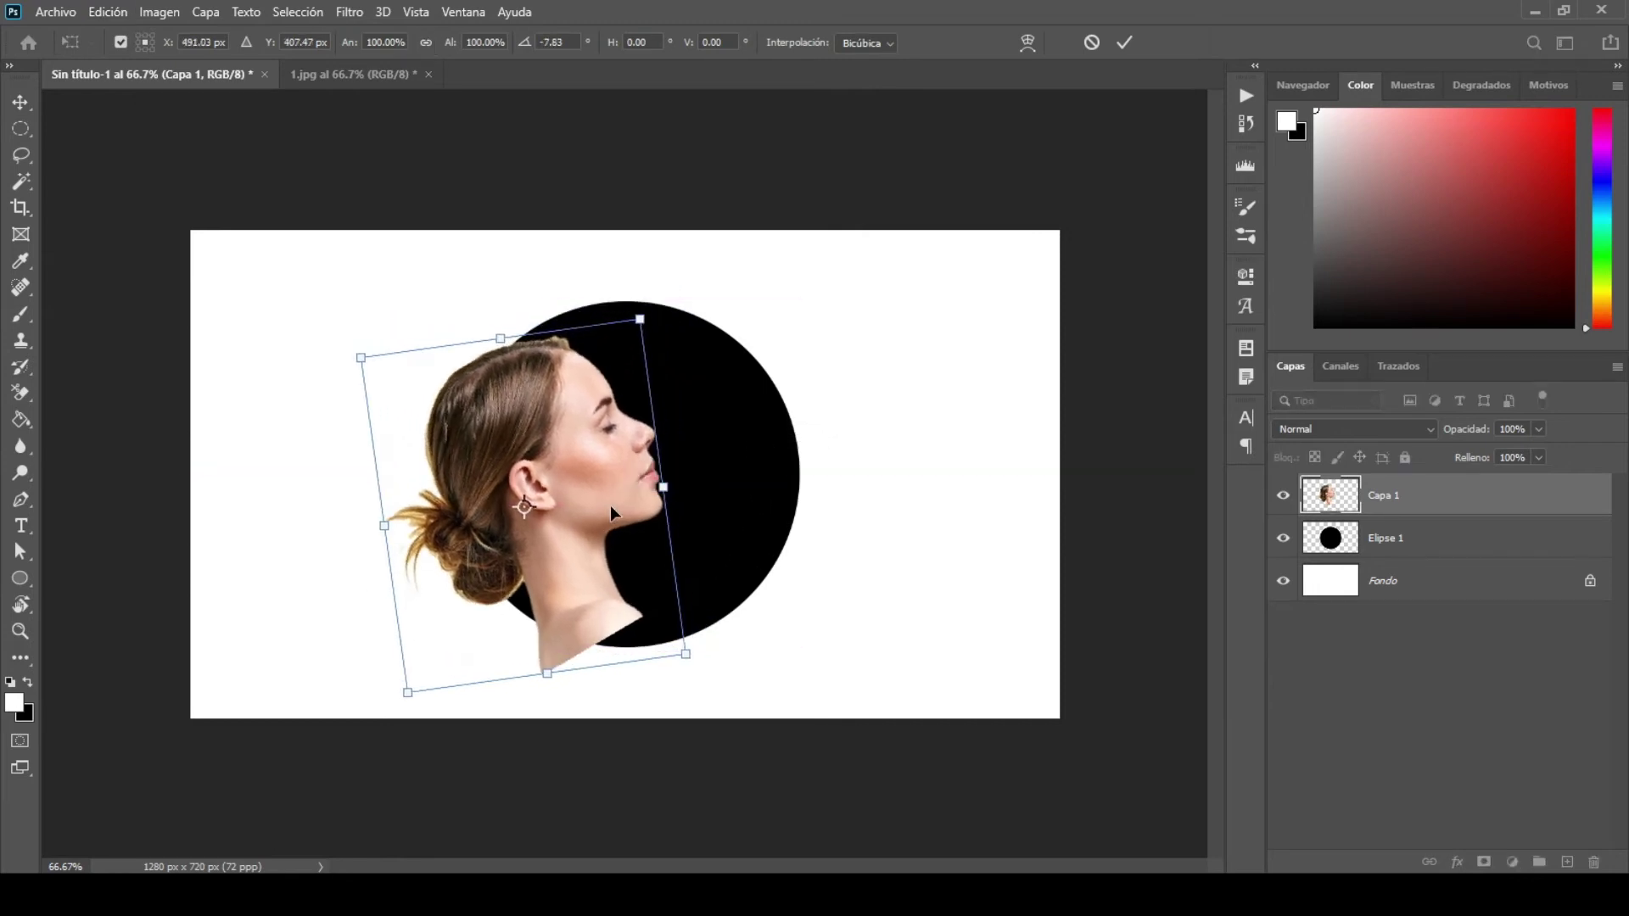
left_click_drag(684, 655, 737, 701)
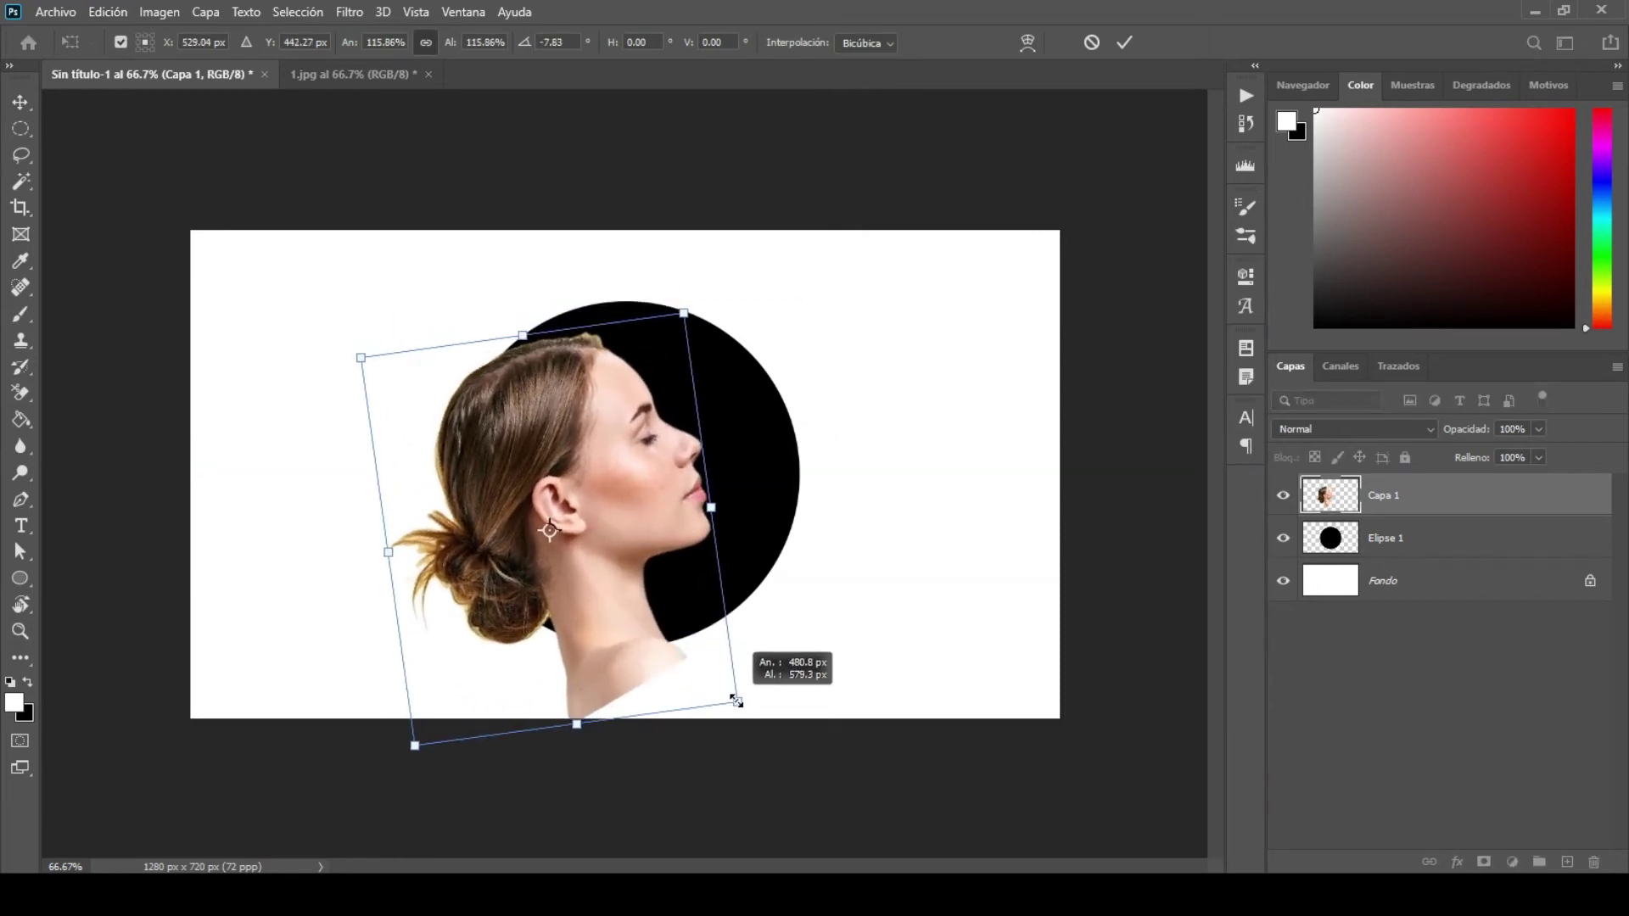
left_click_drag(361, 358, 338, 337)
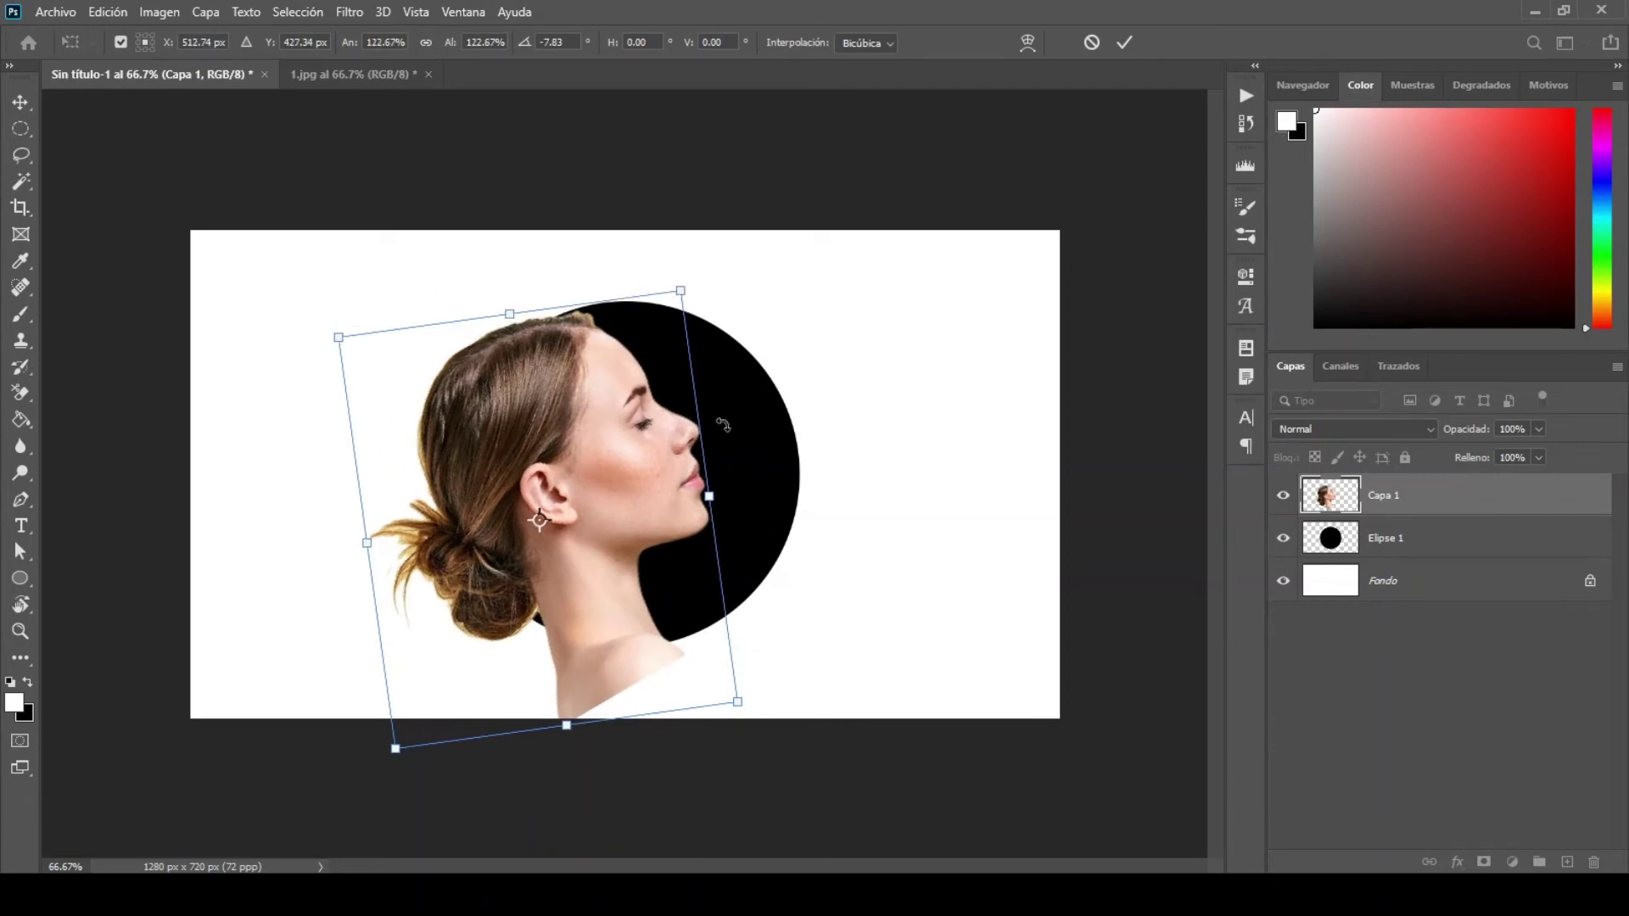
left_click_drag(723, 425, 720, 420)
left_click_drag(738, 701, 761, 712)
left_click_drag(667, 564, 669, 573)
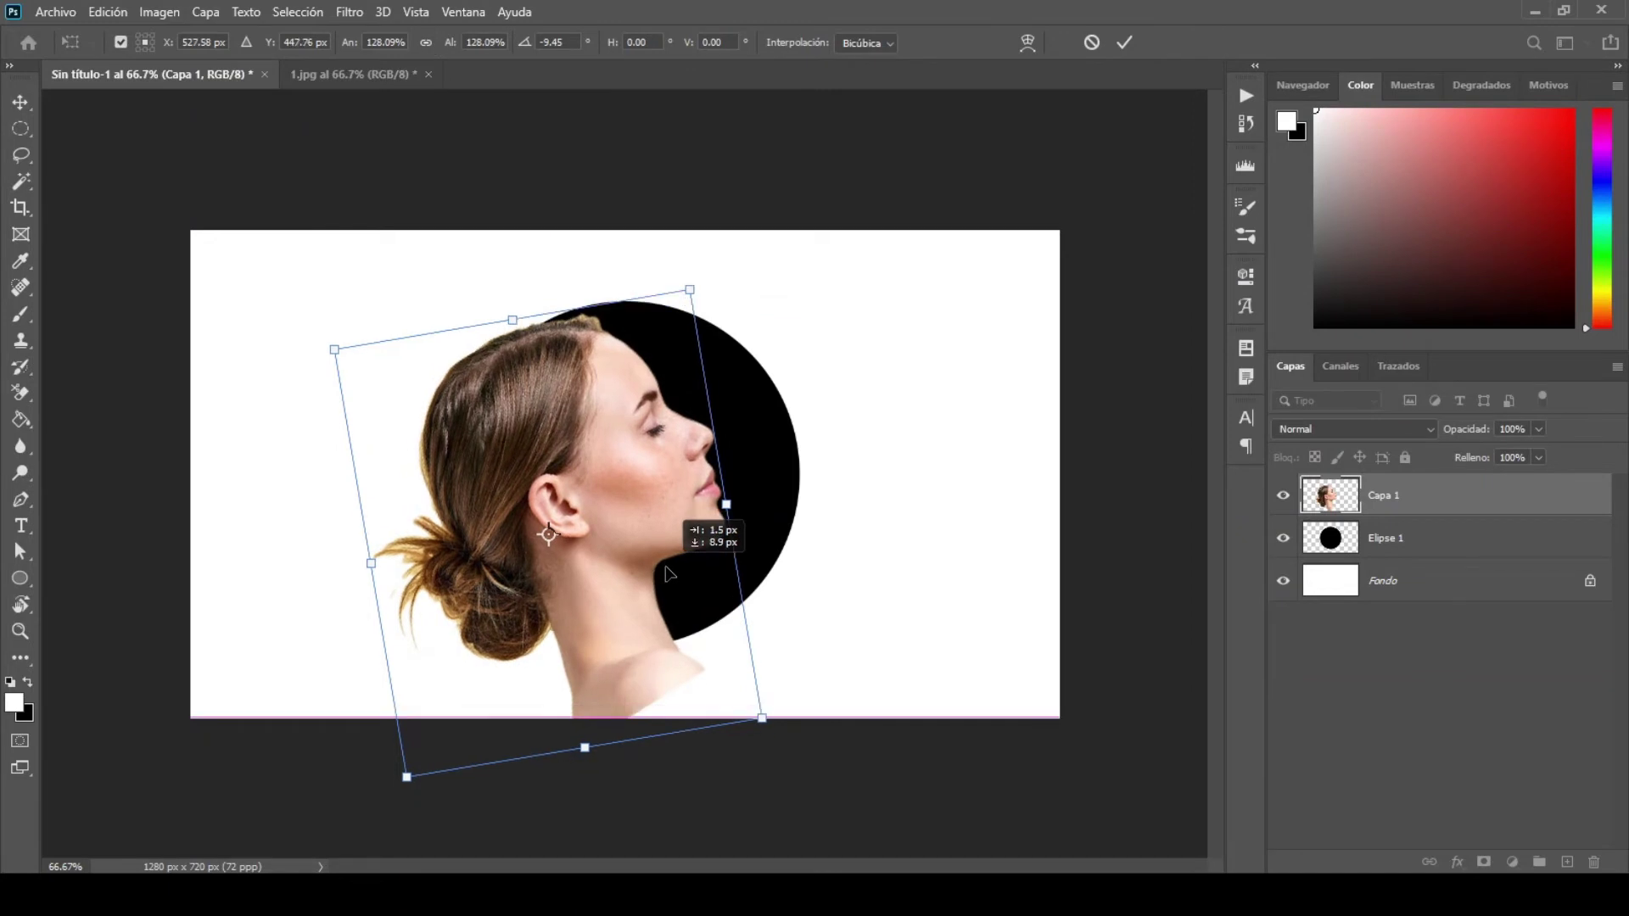
left_click(1135, 37)
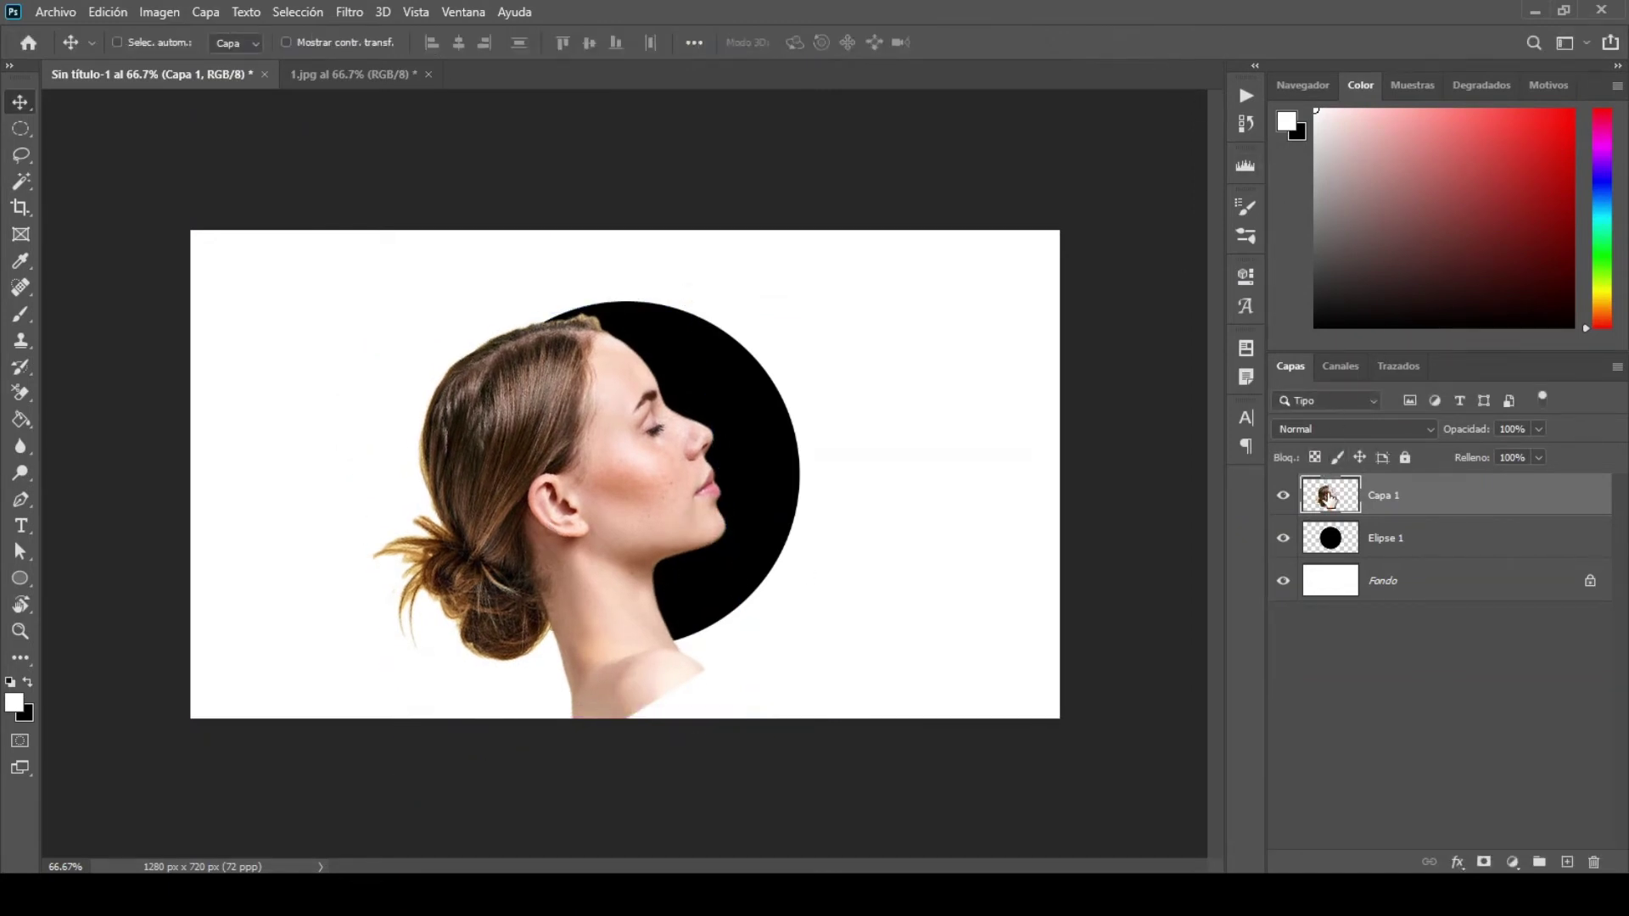
left_click(1329, 499, "ctrl")
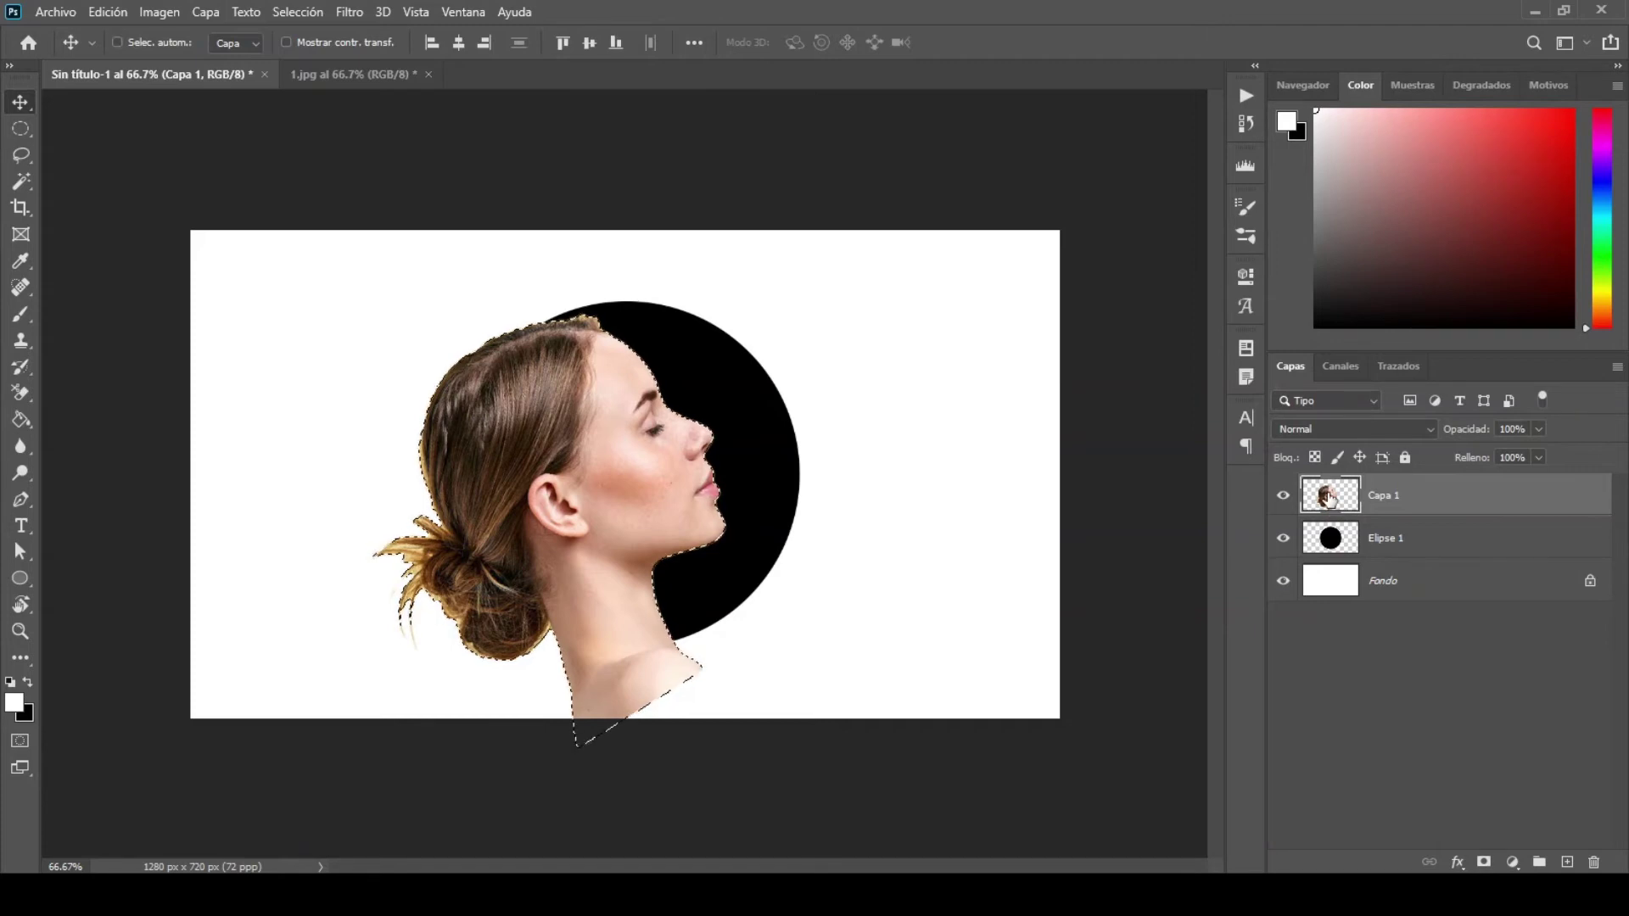
Step: Delete the woman's silhouette from Elipse 1, hide Capa 1 and deselect
left_click(1456, 540)
key("Delete")
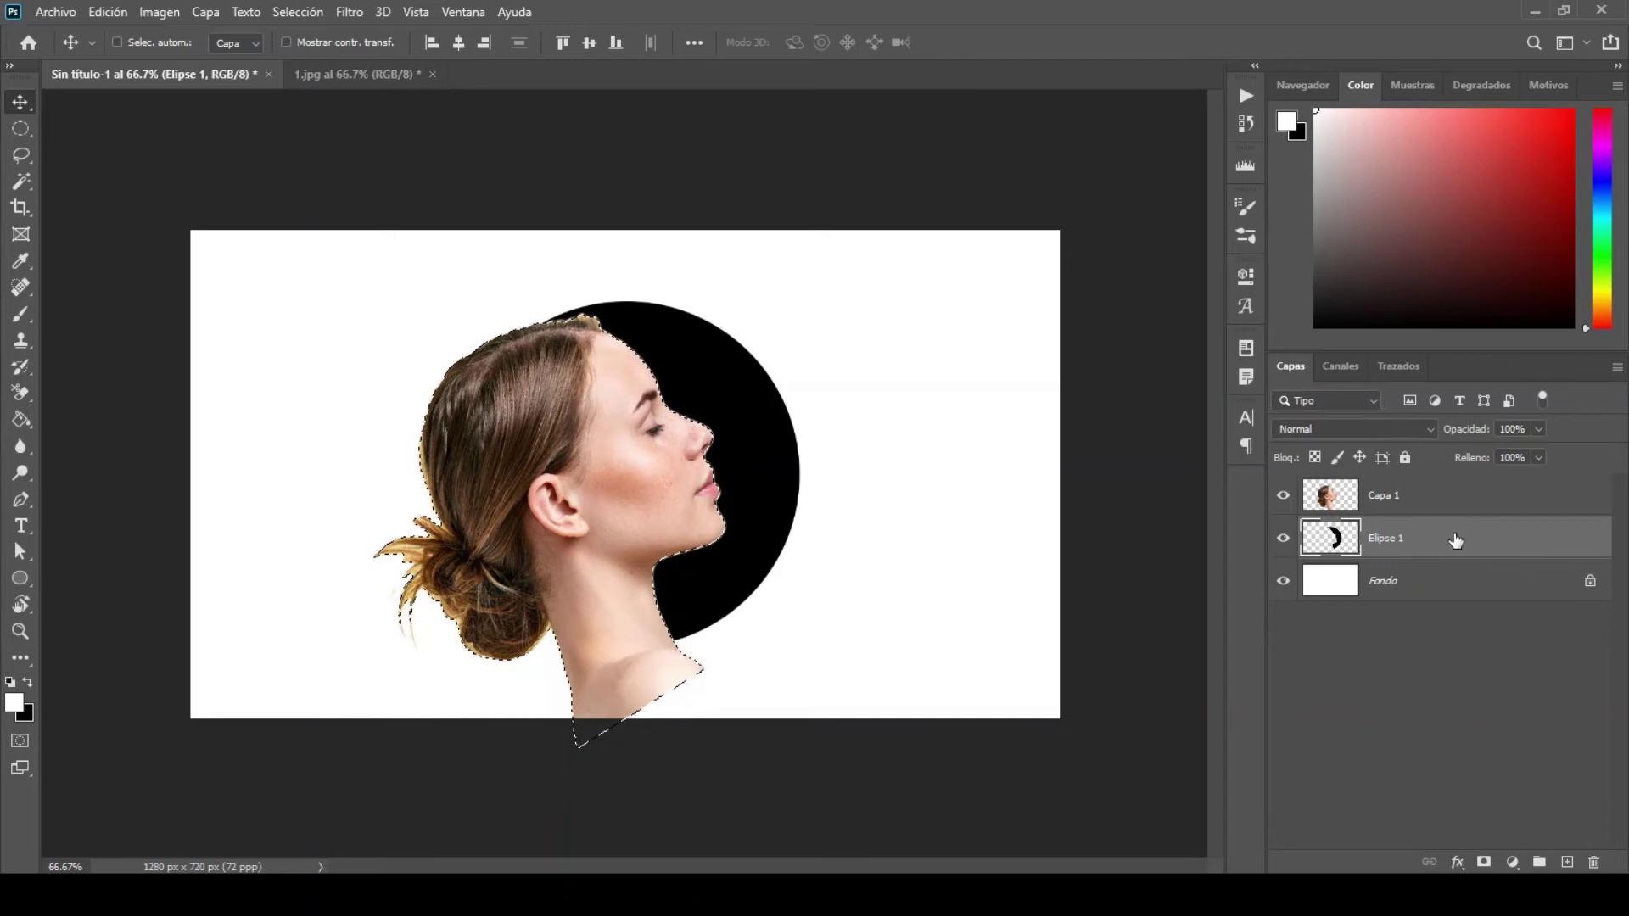
left_click(1283, 495)
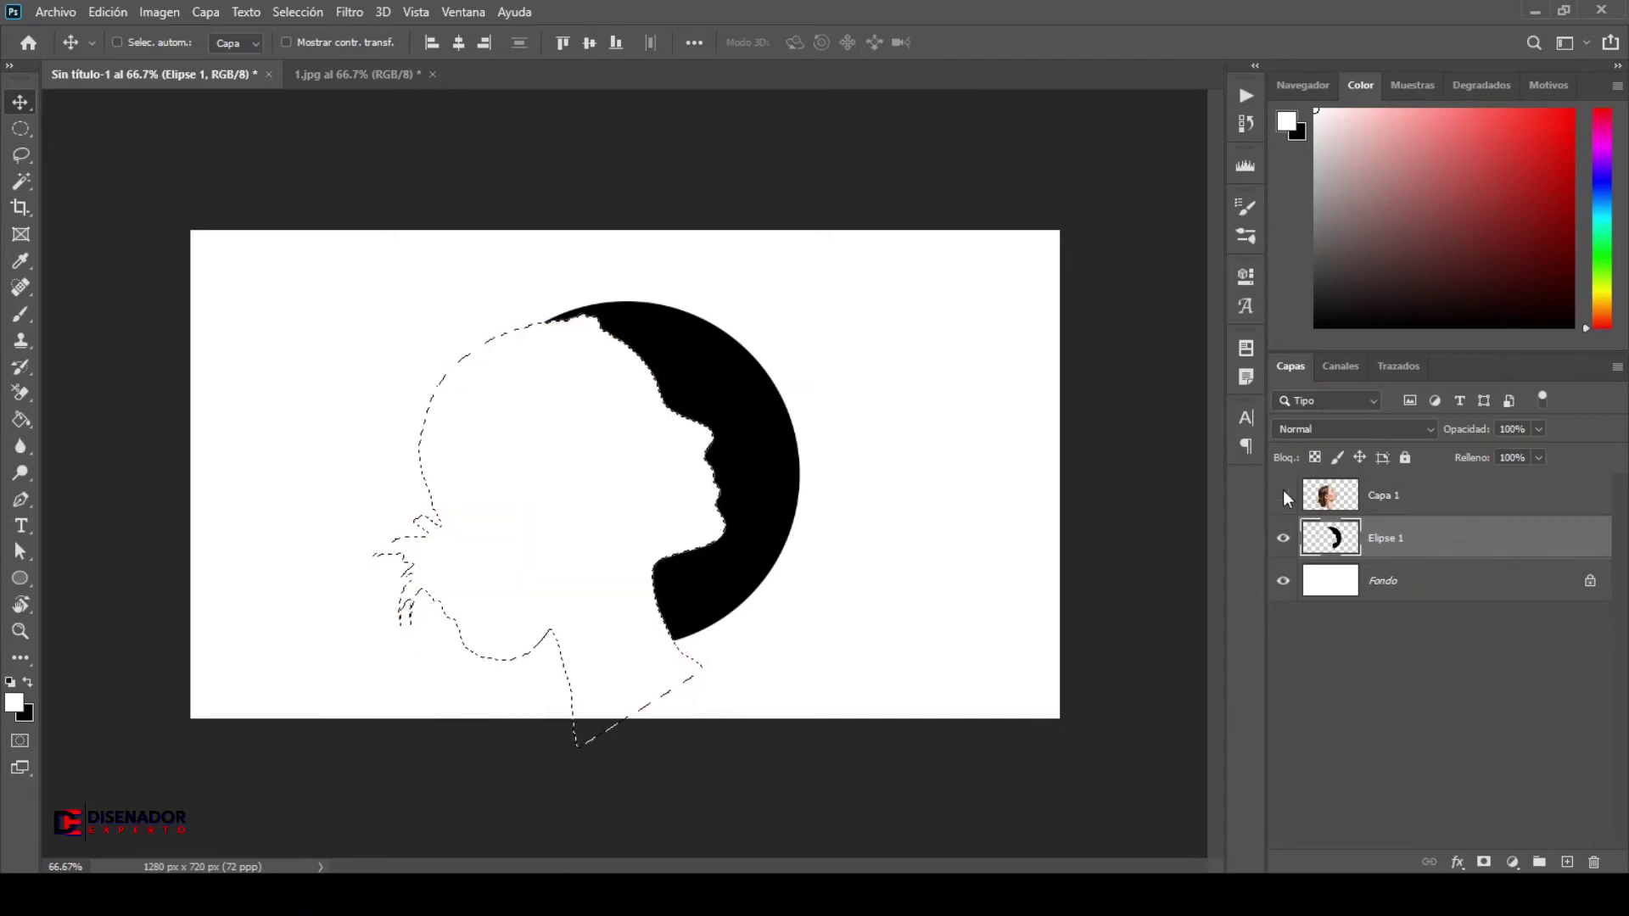
left_click(280, 12)
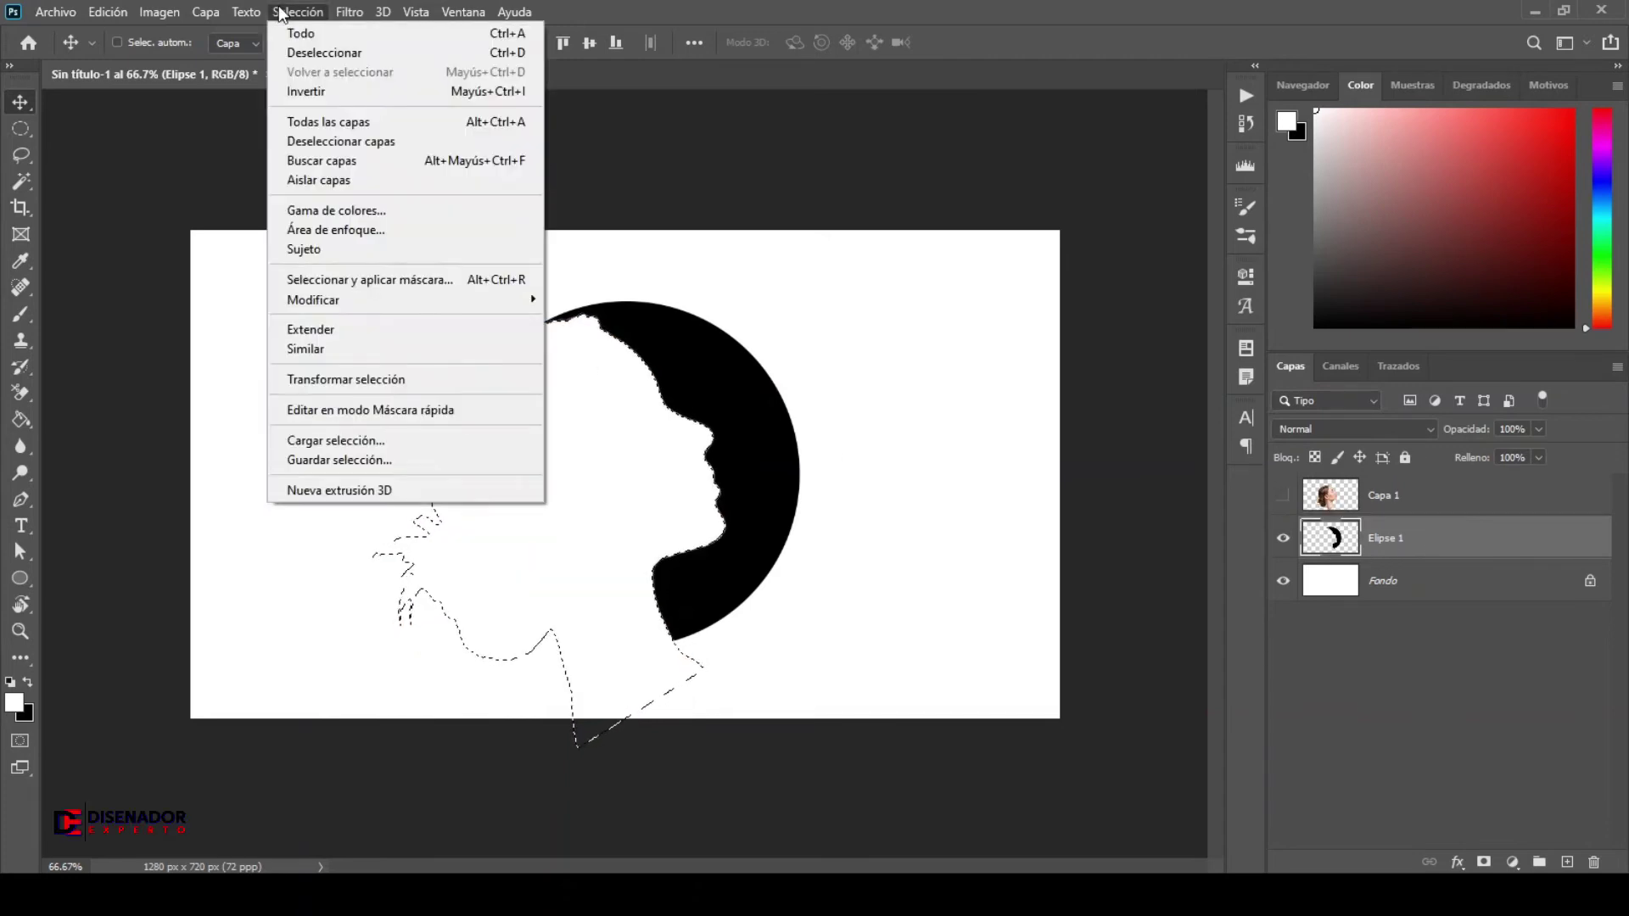
left_click(304, 51)
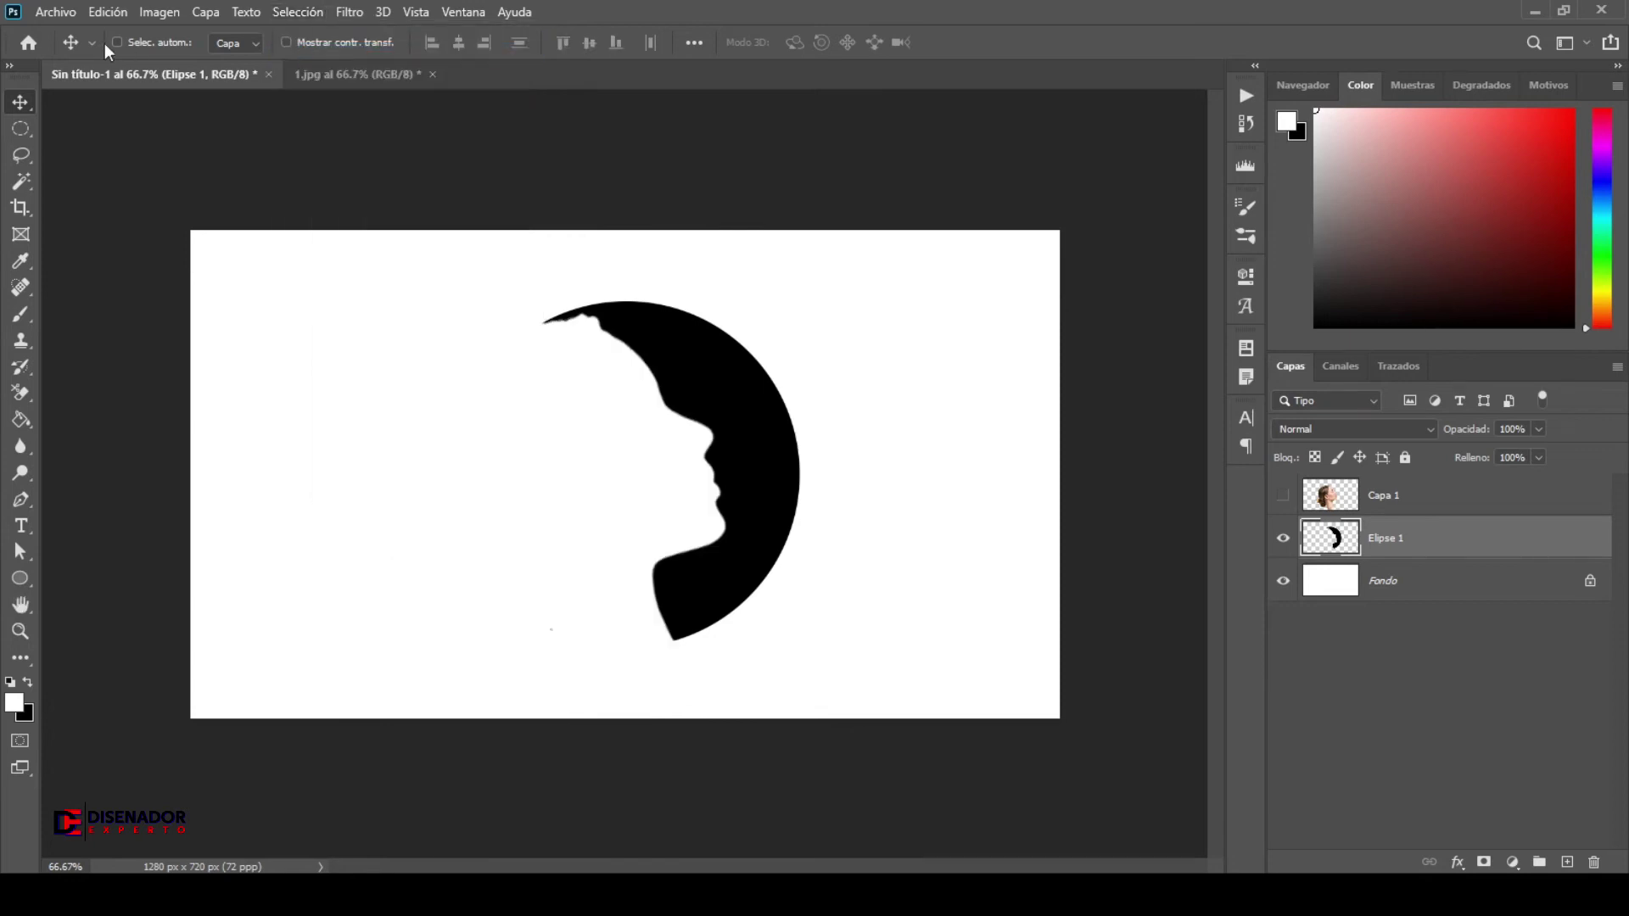
left_click(66, 17)
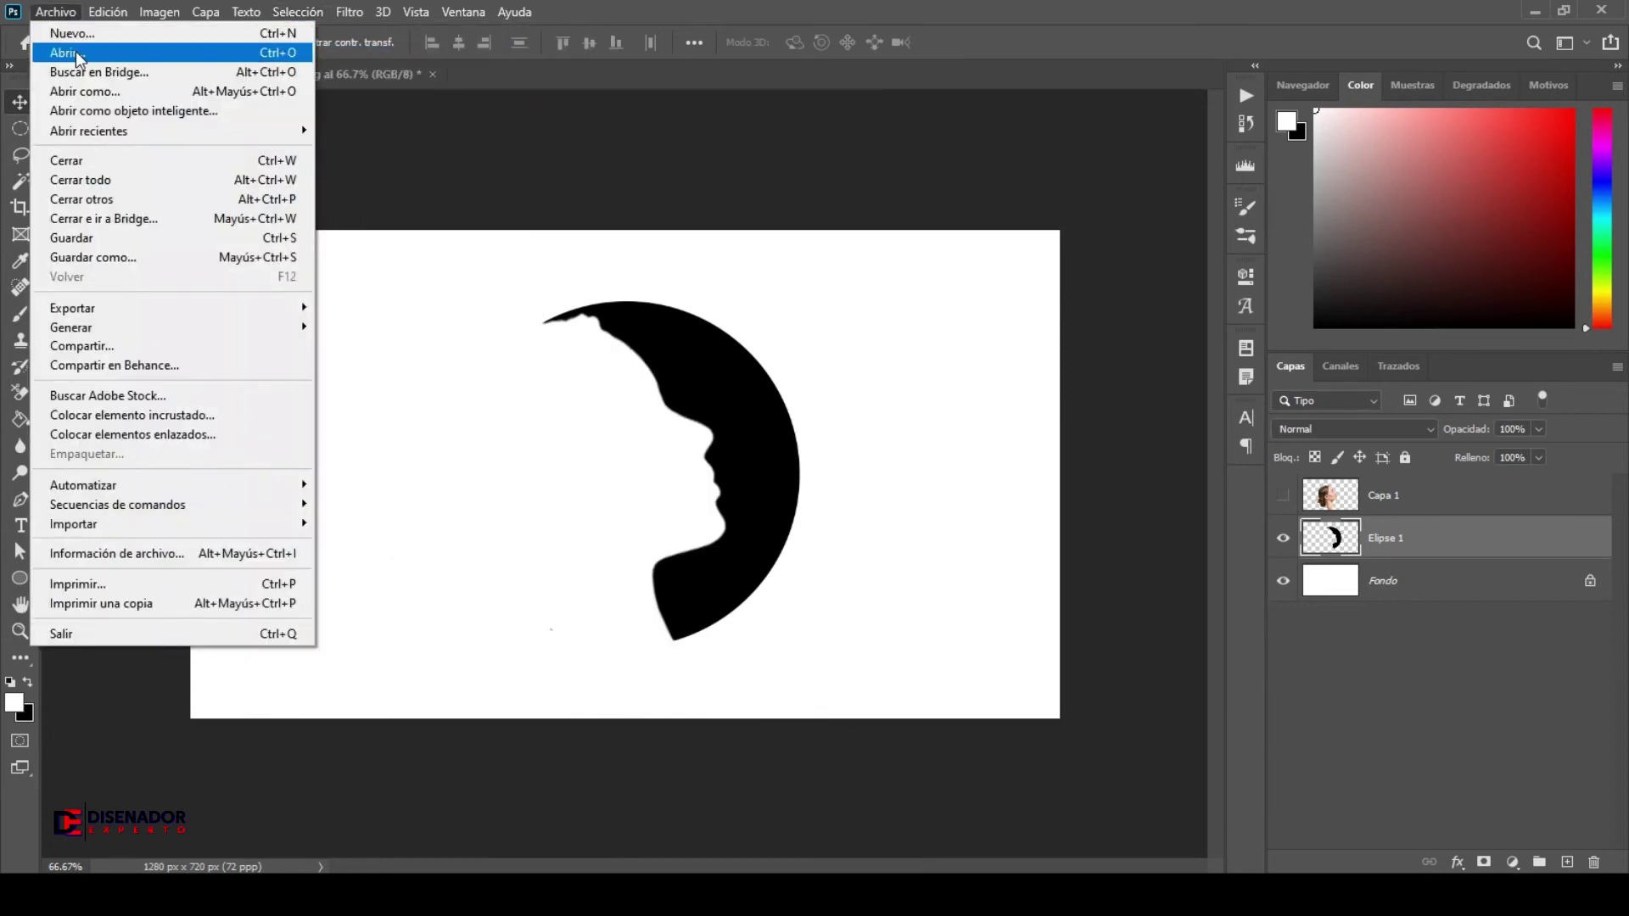
Step: Open the leaves image and unlock its background layer
left_click(76, 54)
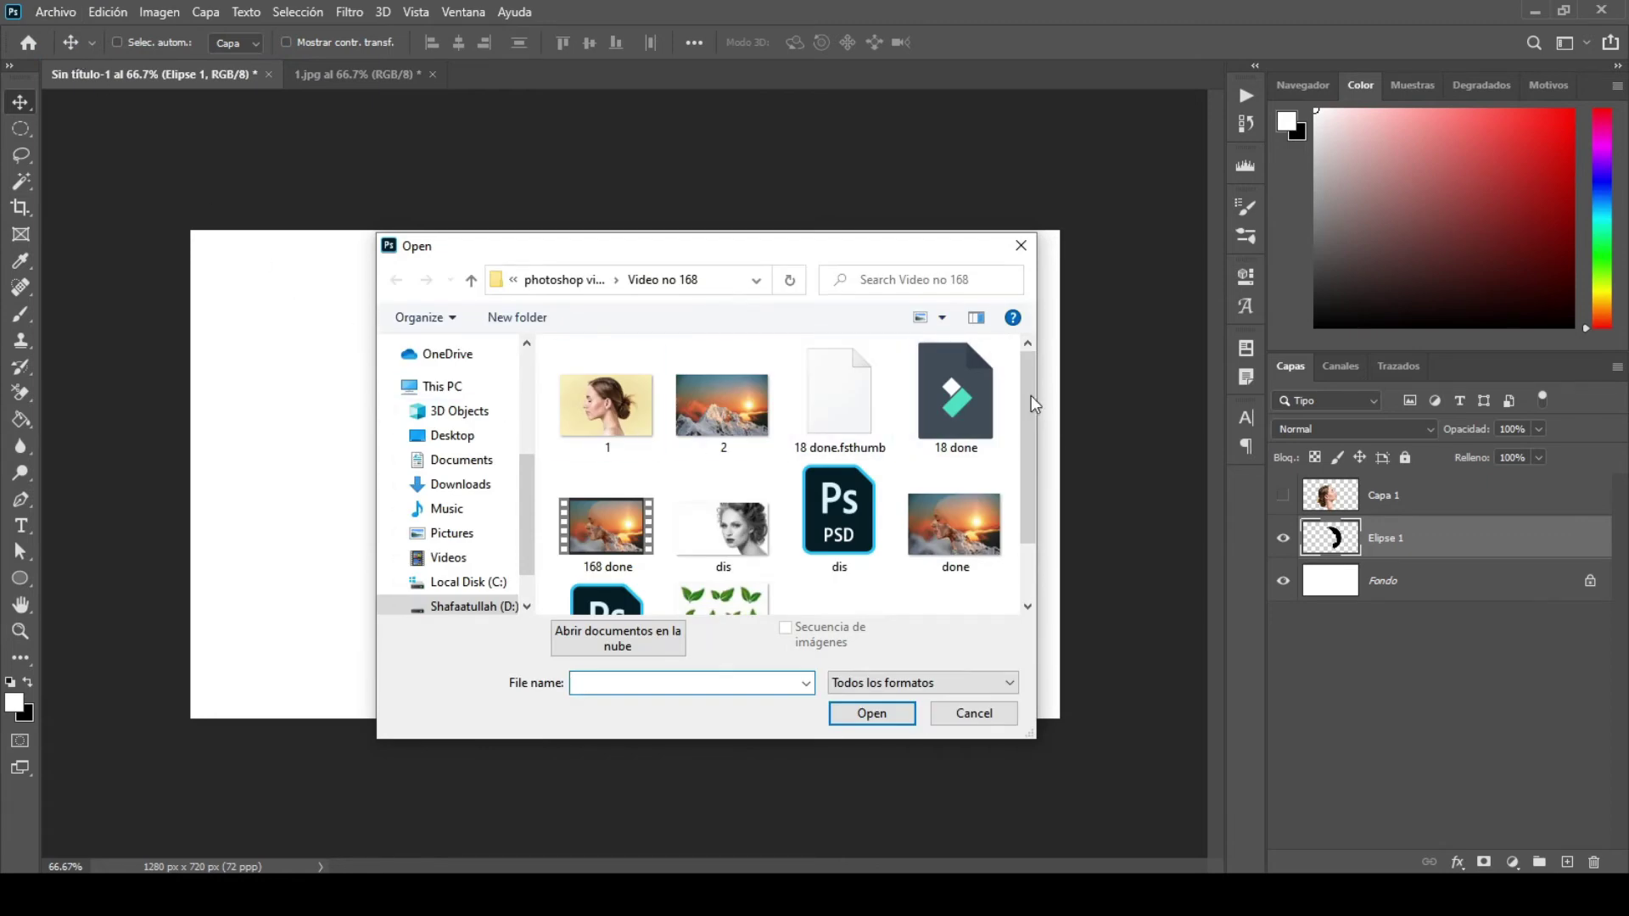
left_click_drag(1031, 395, 1027, 476)
left_click(754, 566)
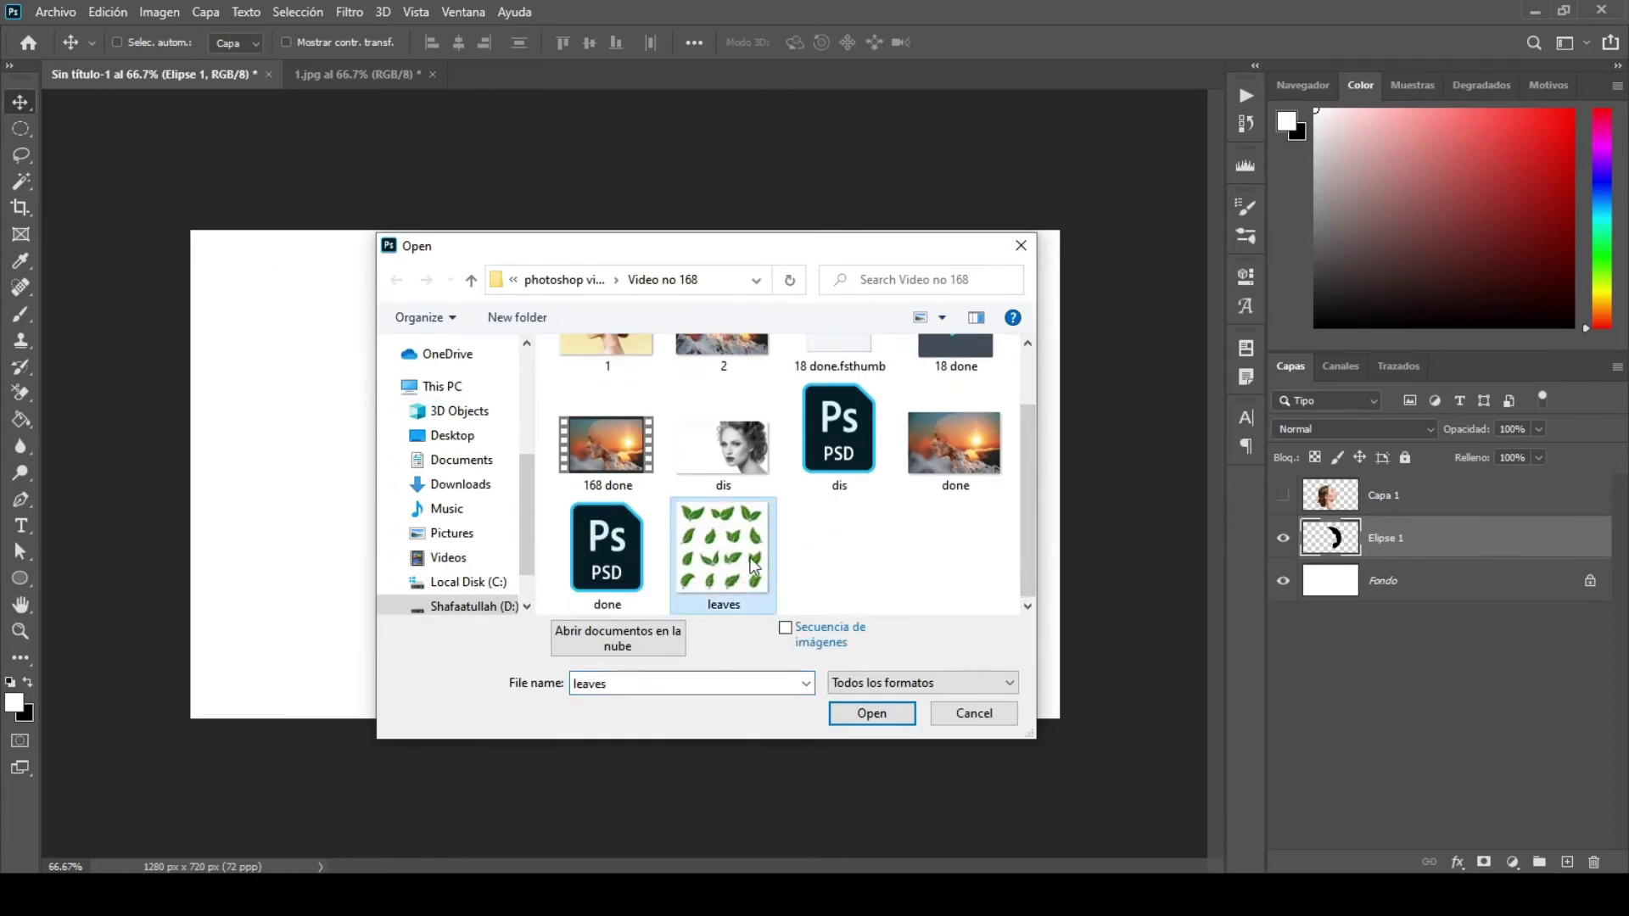
left_click(853, 713)
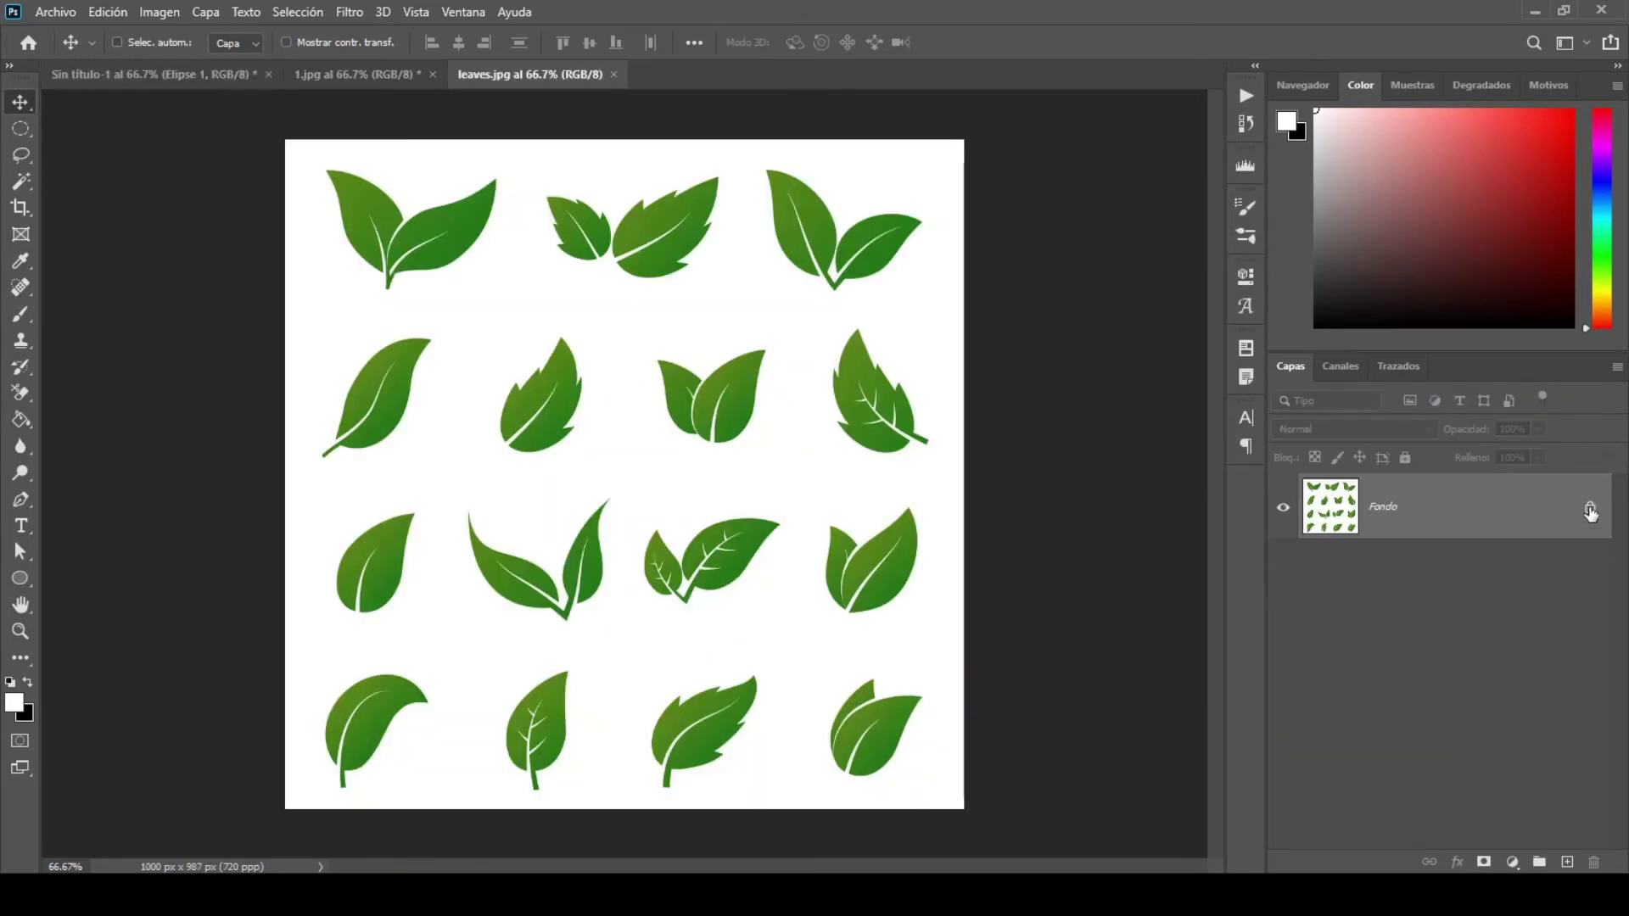
left_click(1590, 508)
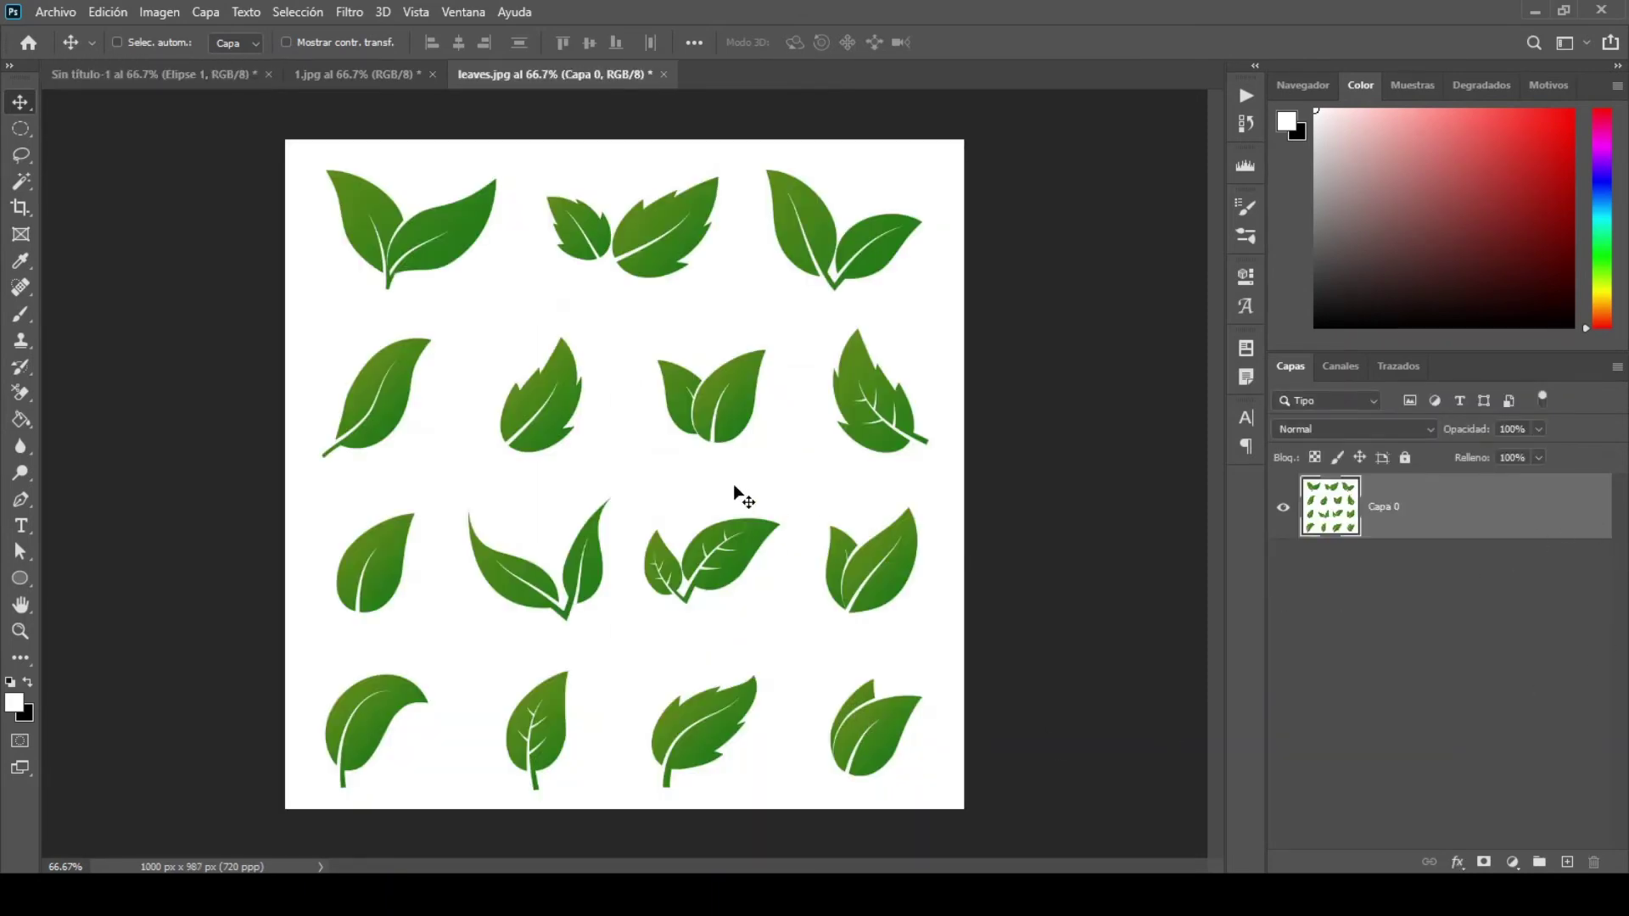
Step: Magic-wand and delete the white background around the leaves, then deselect
left_click(19, 185)
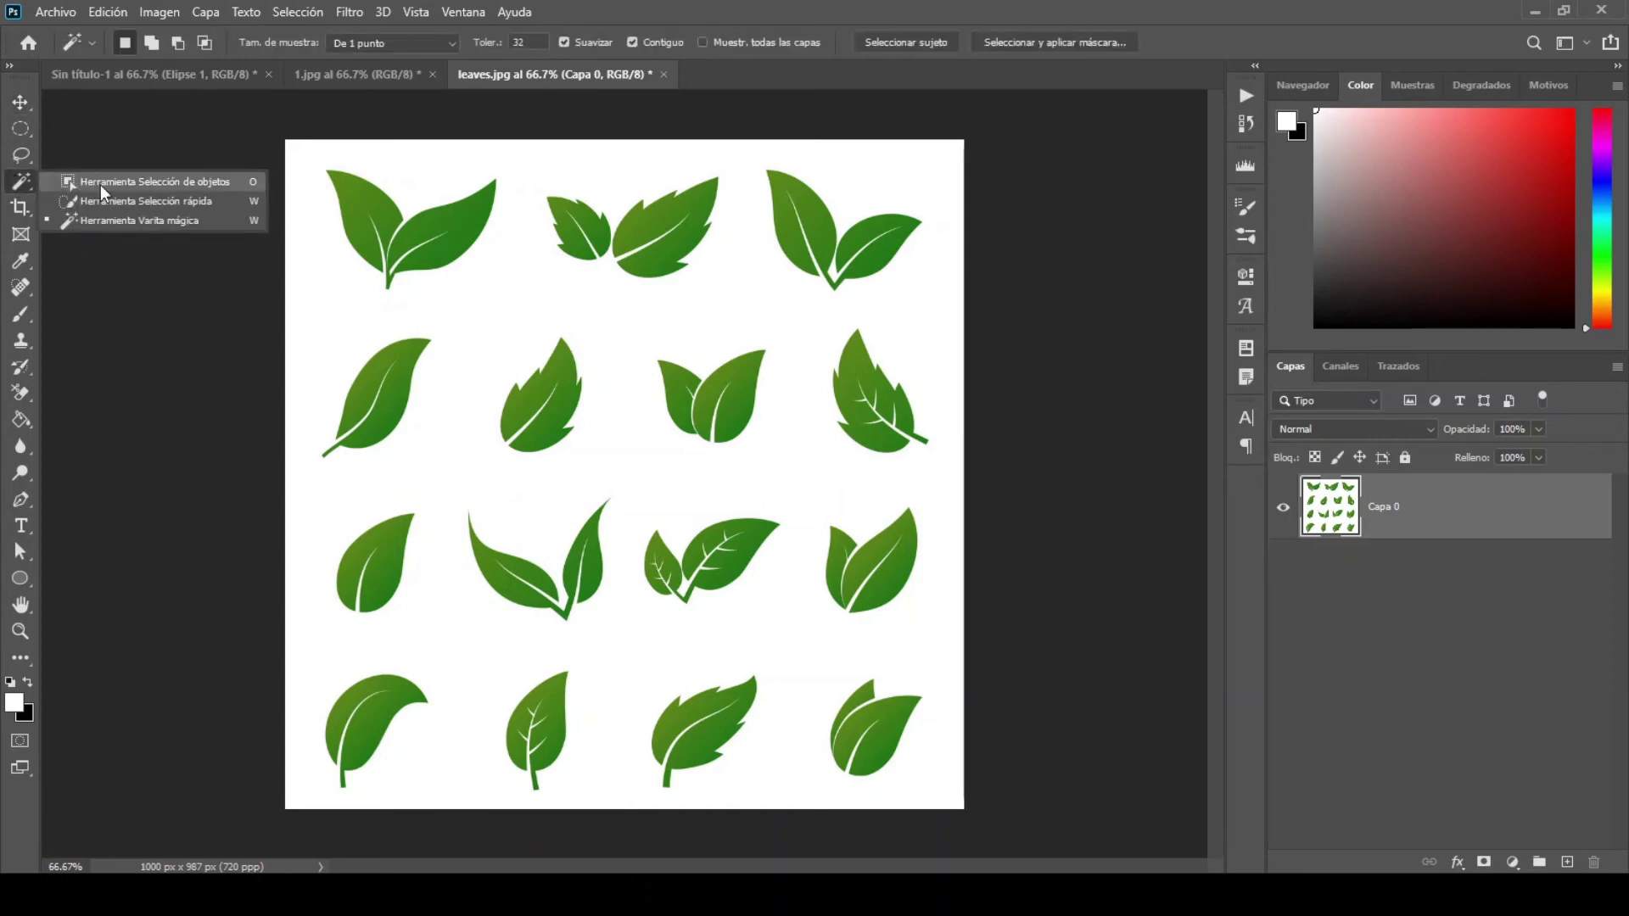
left_click(123, 225)
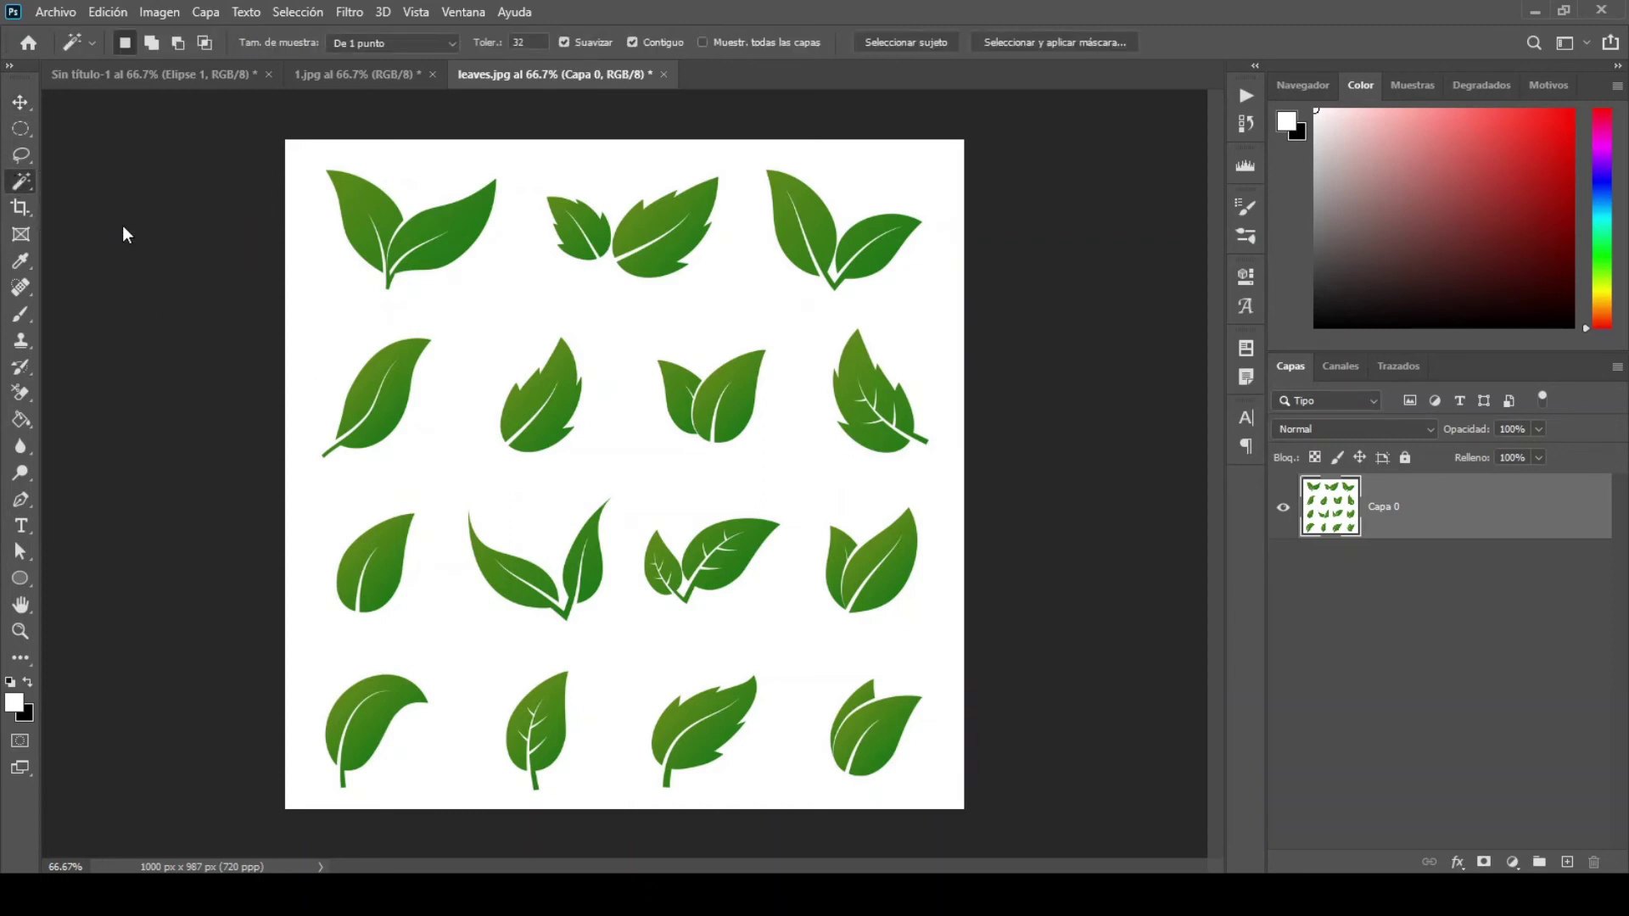
left_click(524, 318)
key("Delete")
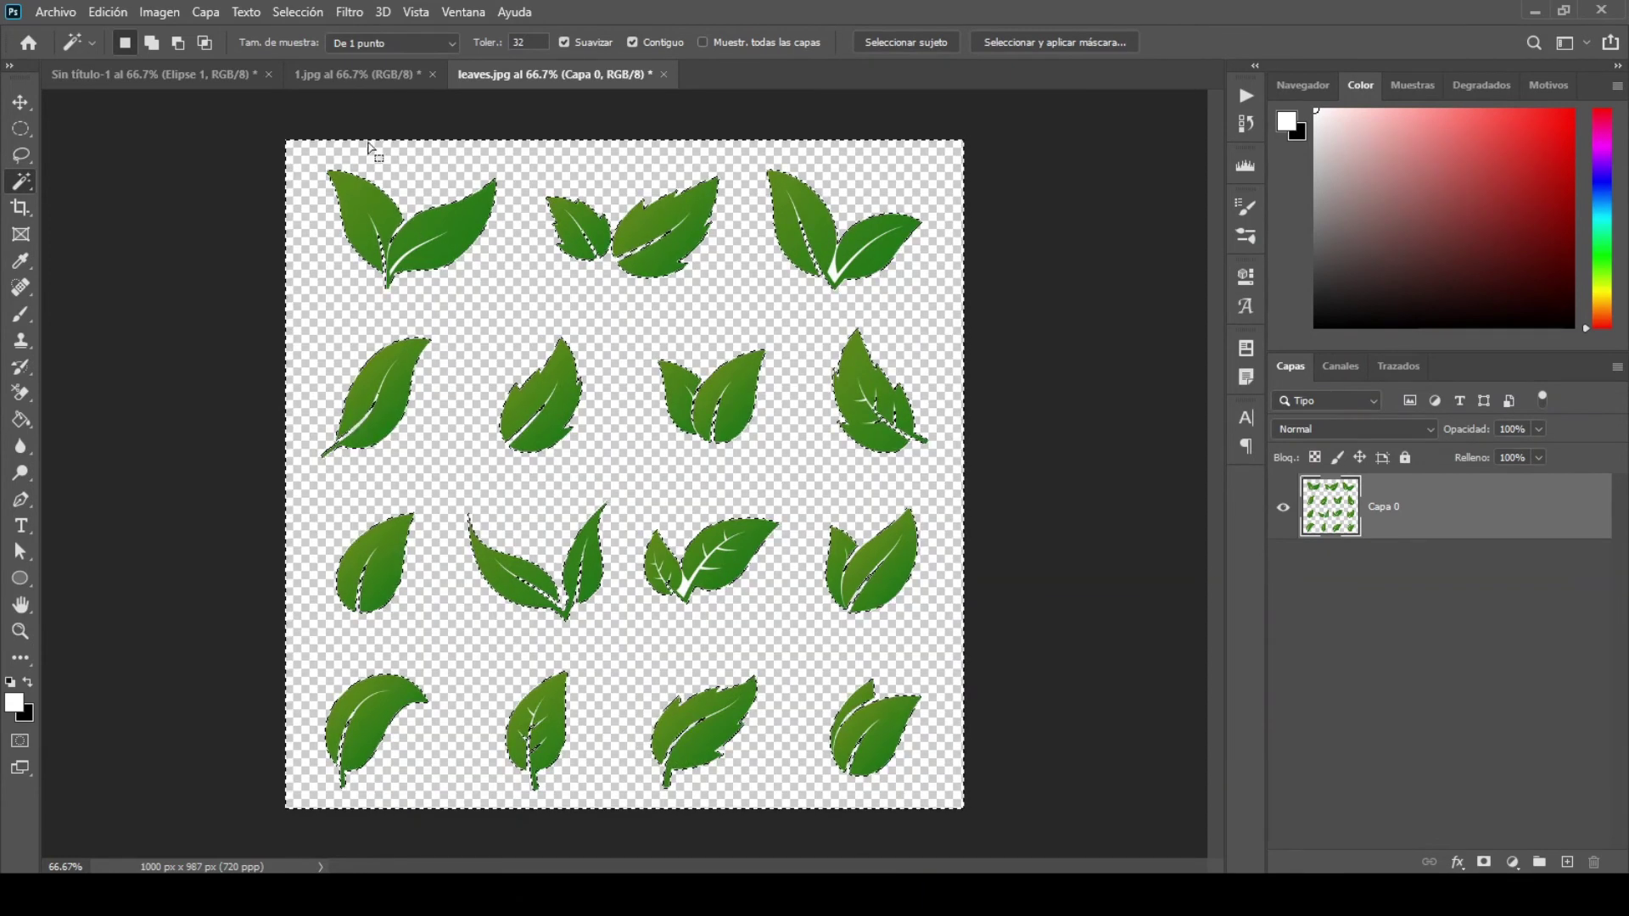
left_click(298, 13)
left_click(306, 57)
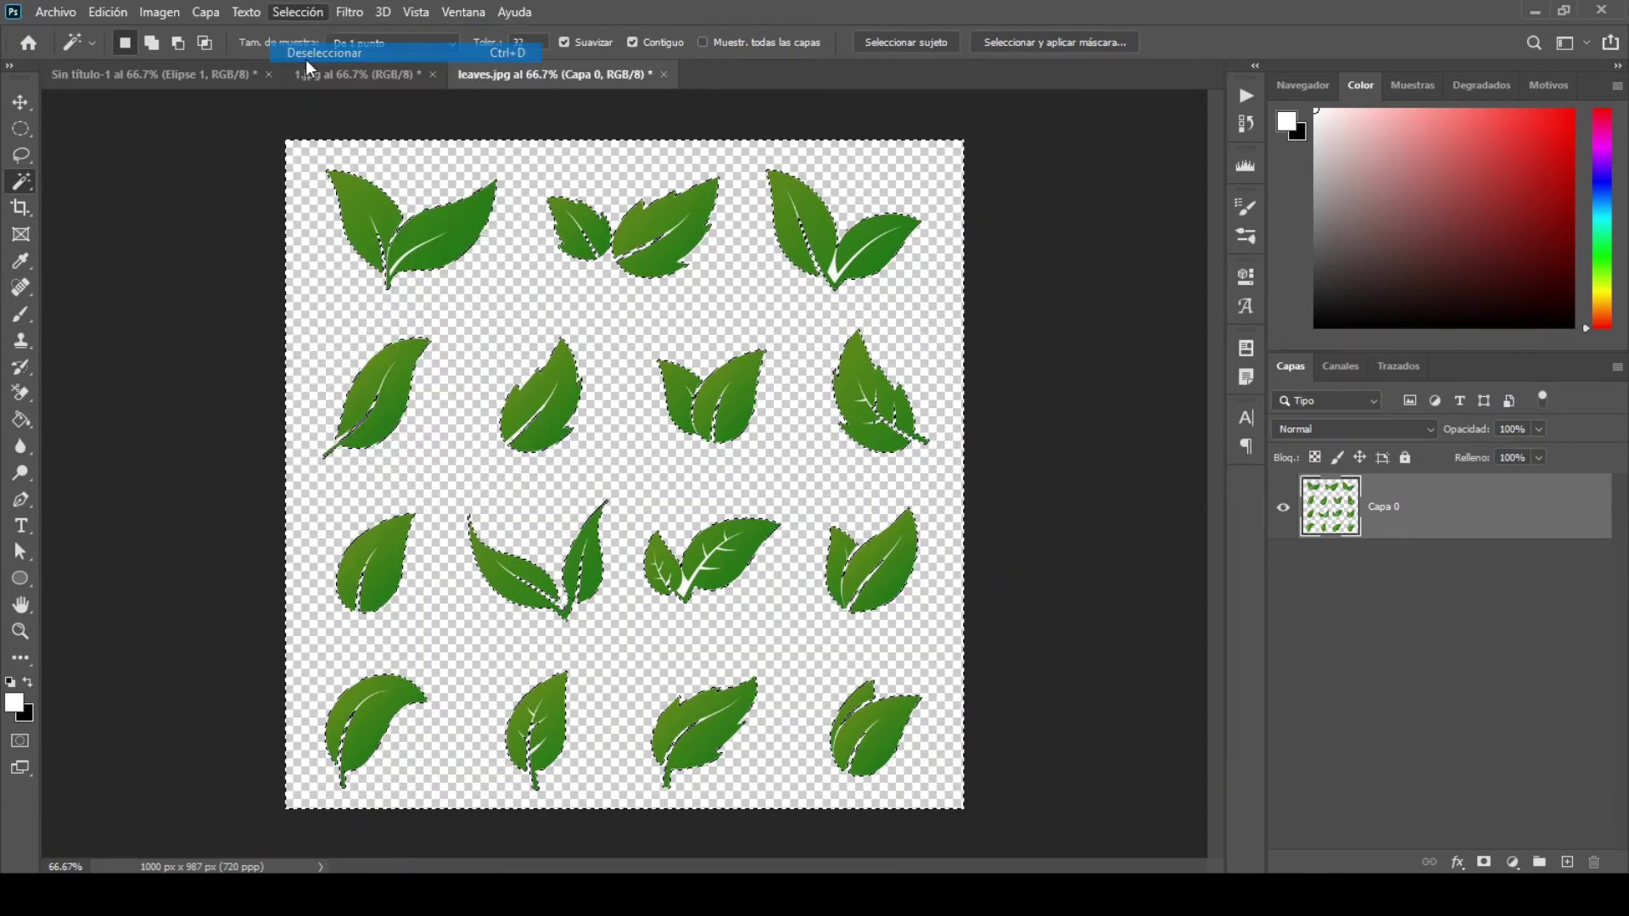
Step: Lasso the top-left pair of leaves and drag them into the Sin título-1 logo canvas
left_click(17, 160)
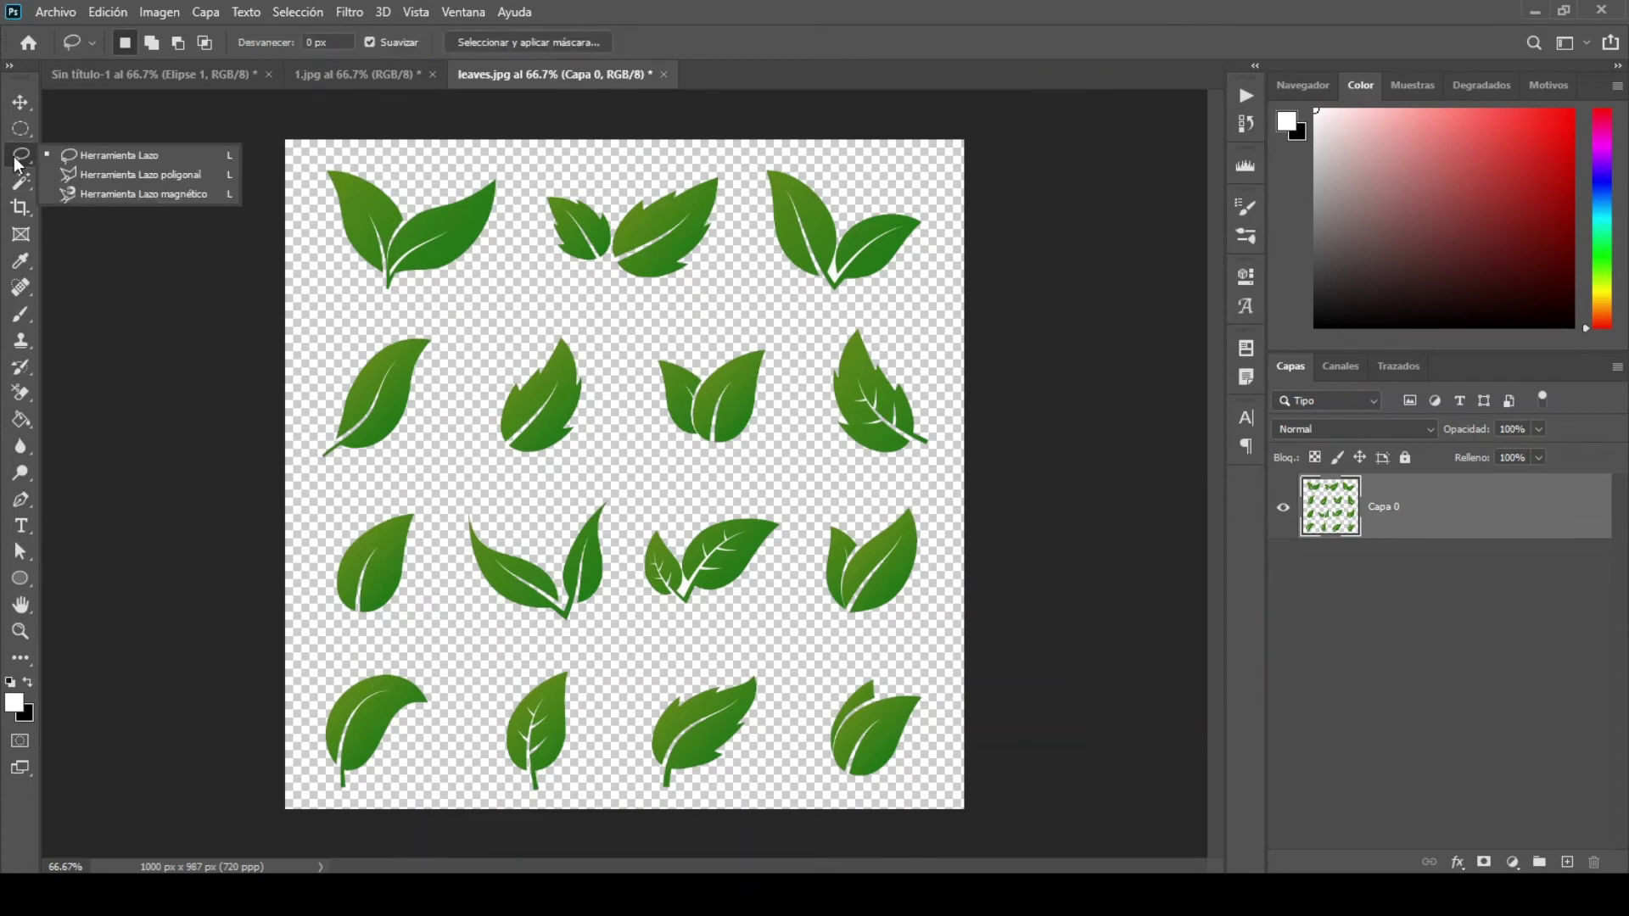
left_click(108, 156)
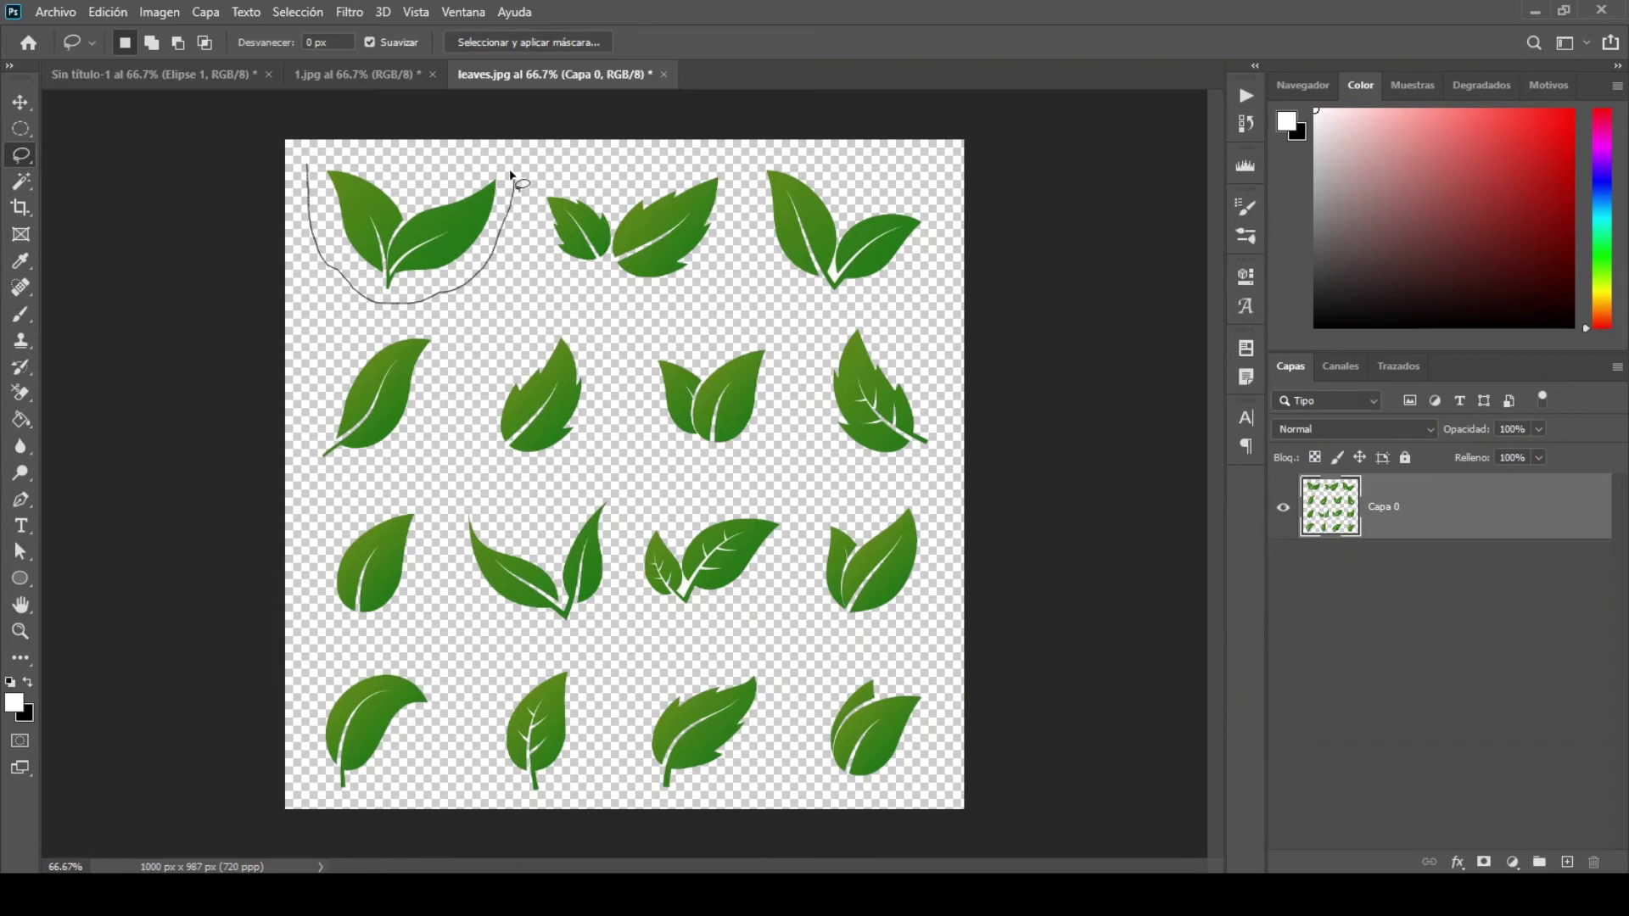
left_click_drag(311, 175, 309, 170)
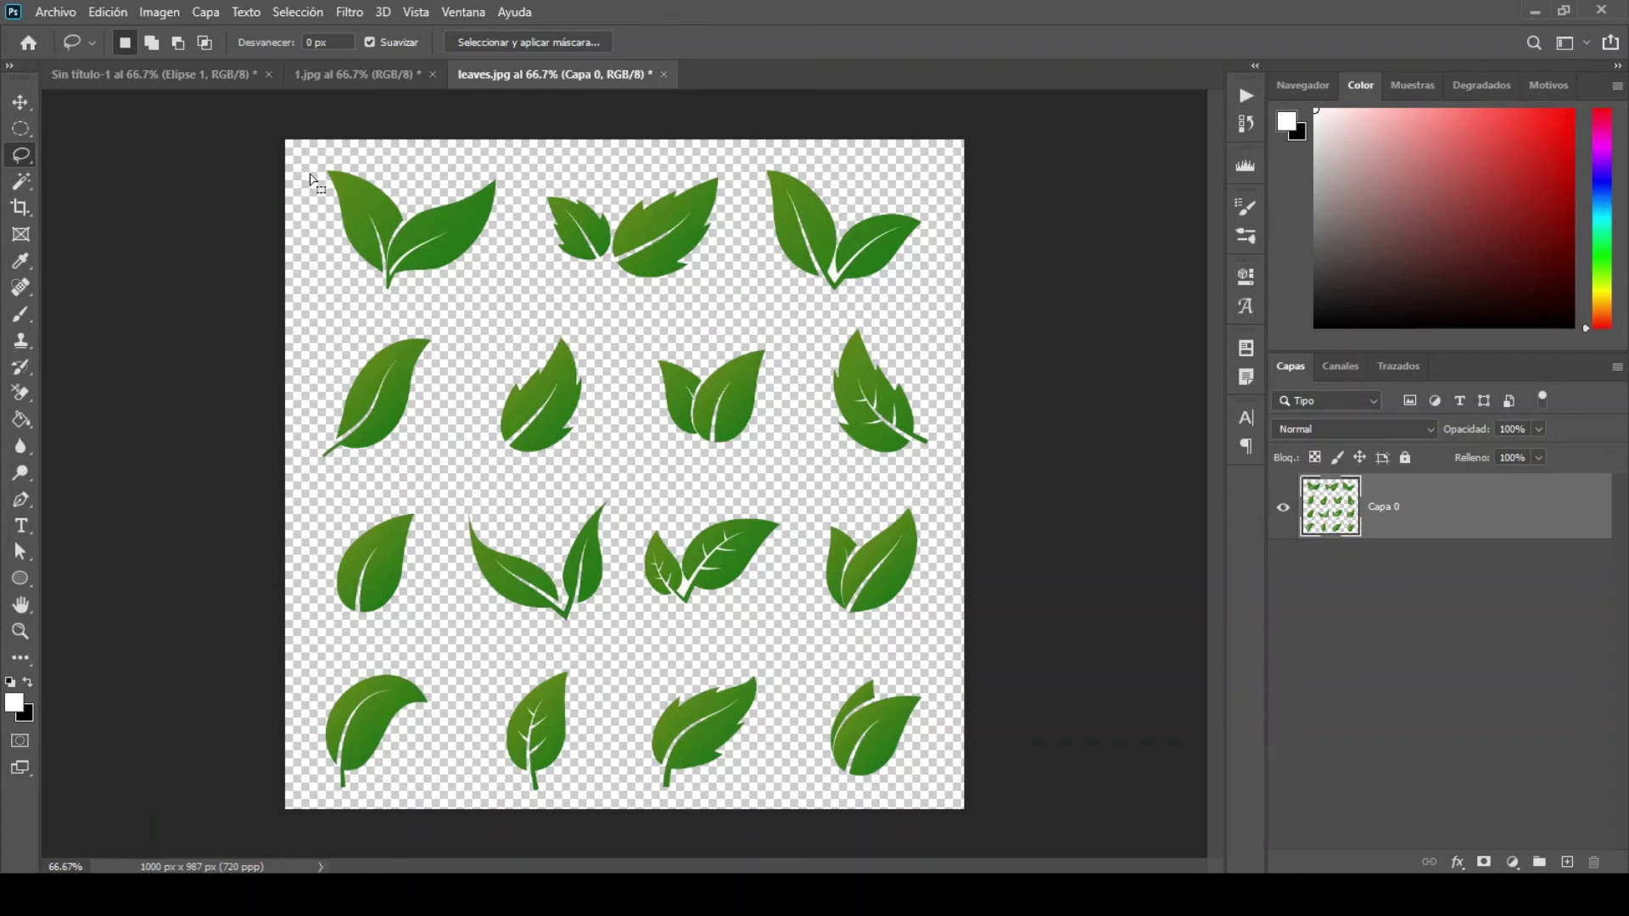
left_click(23, 102)
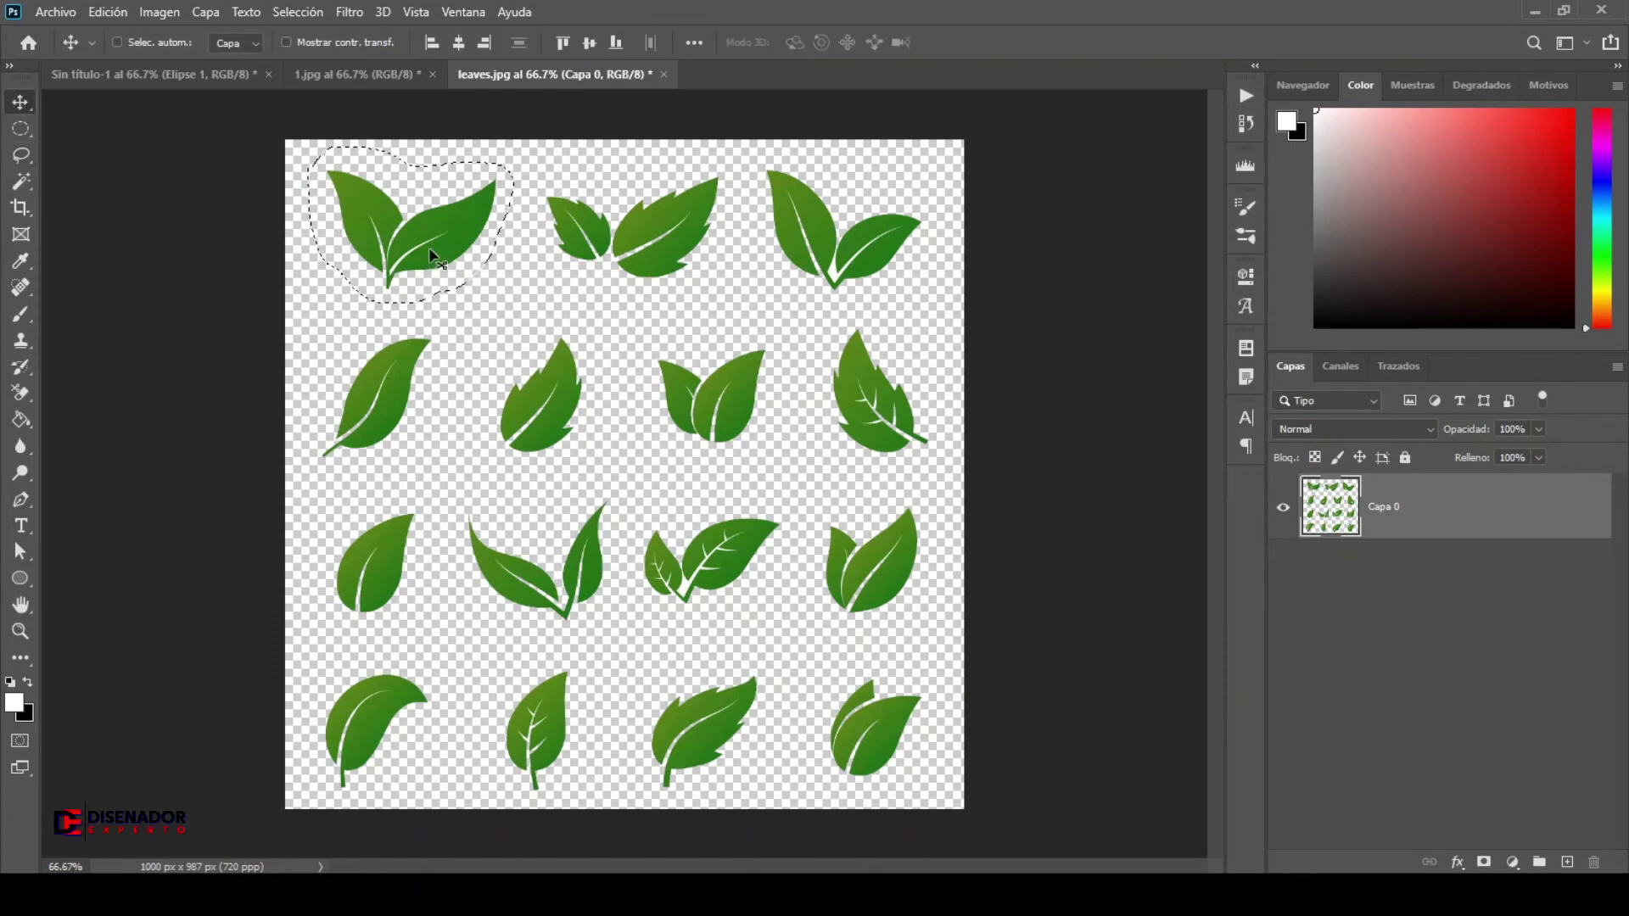
left_click_drag(408, 292, 211, 92)
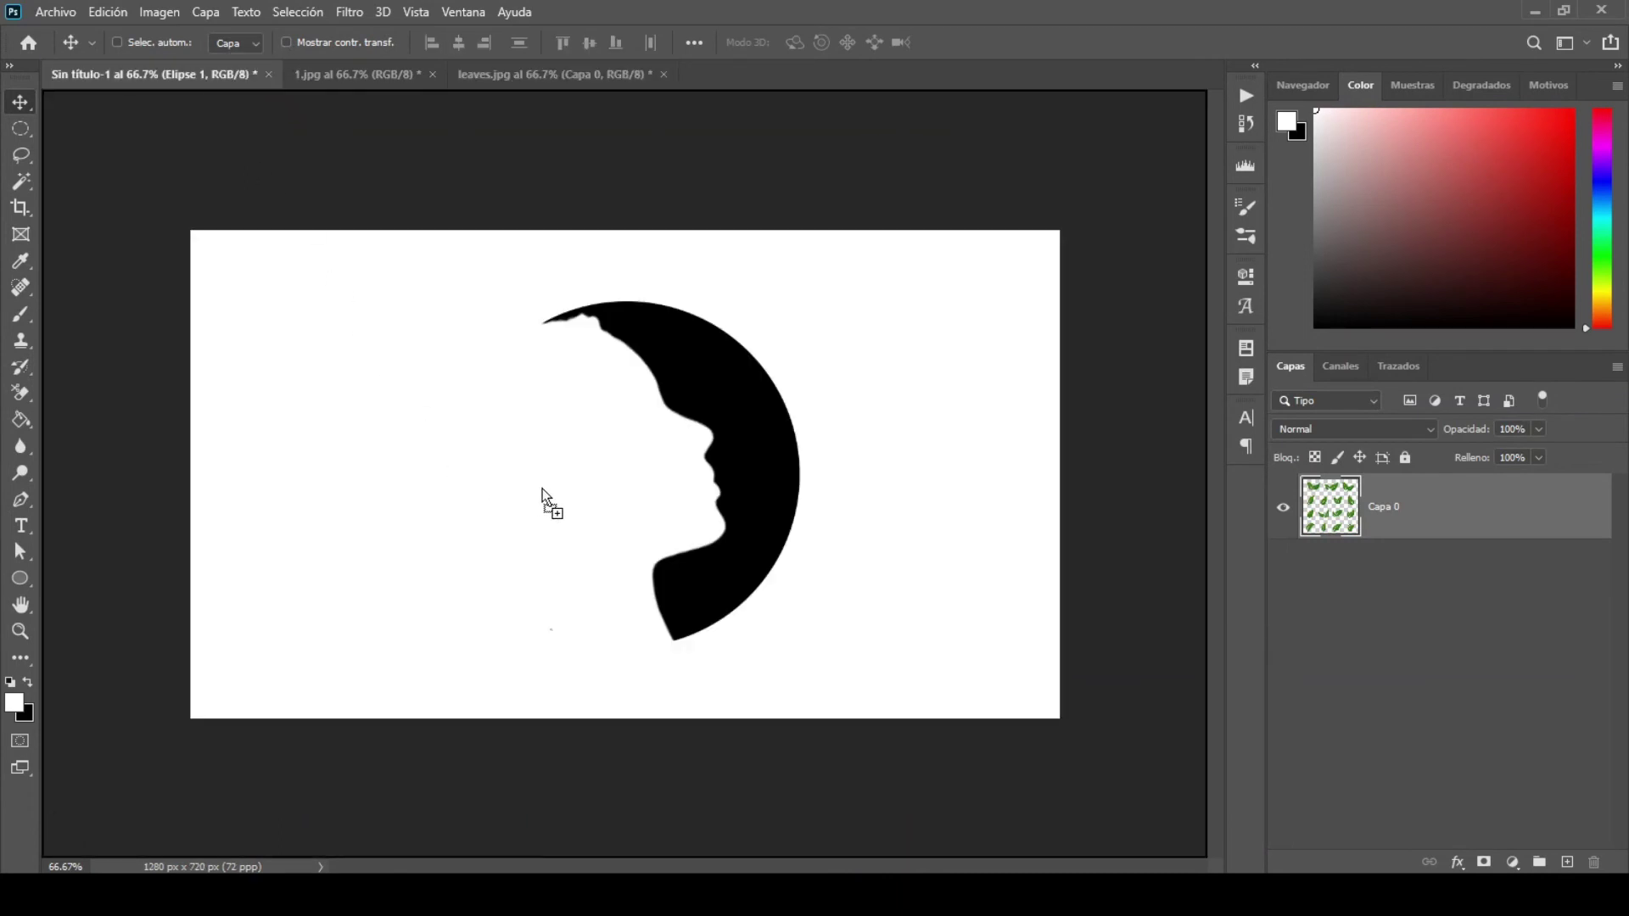
left_click_drag(211, 92, 542, 492)
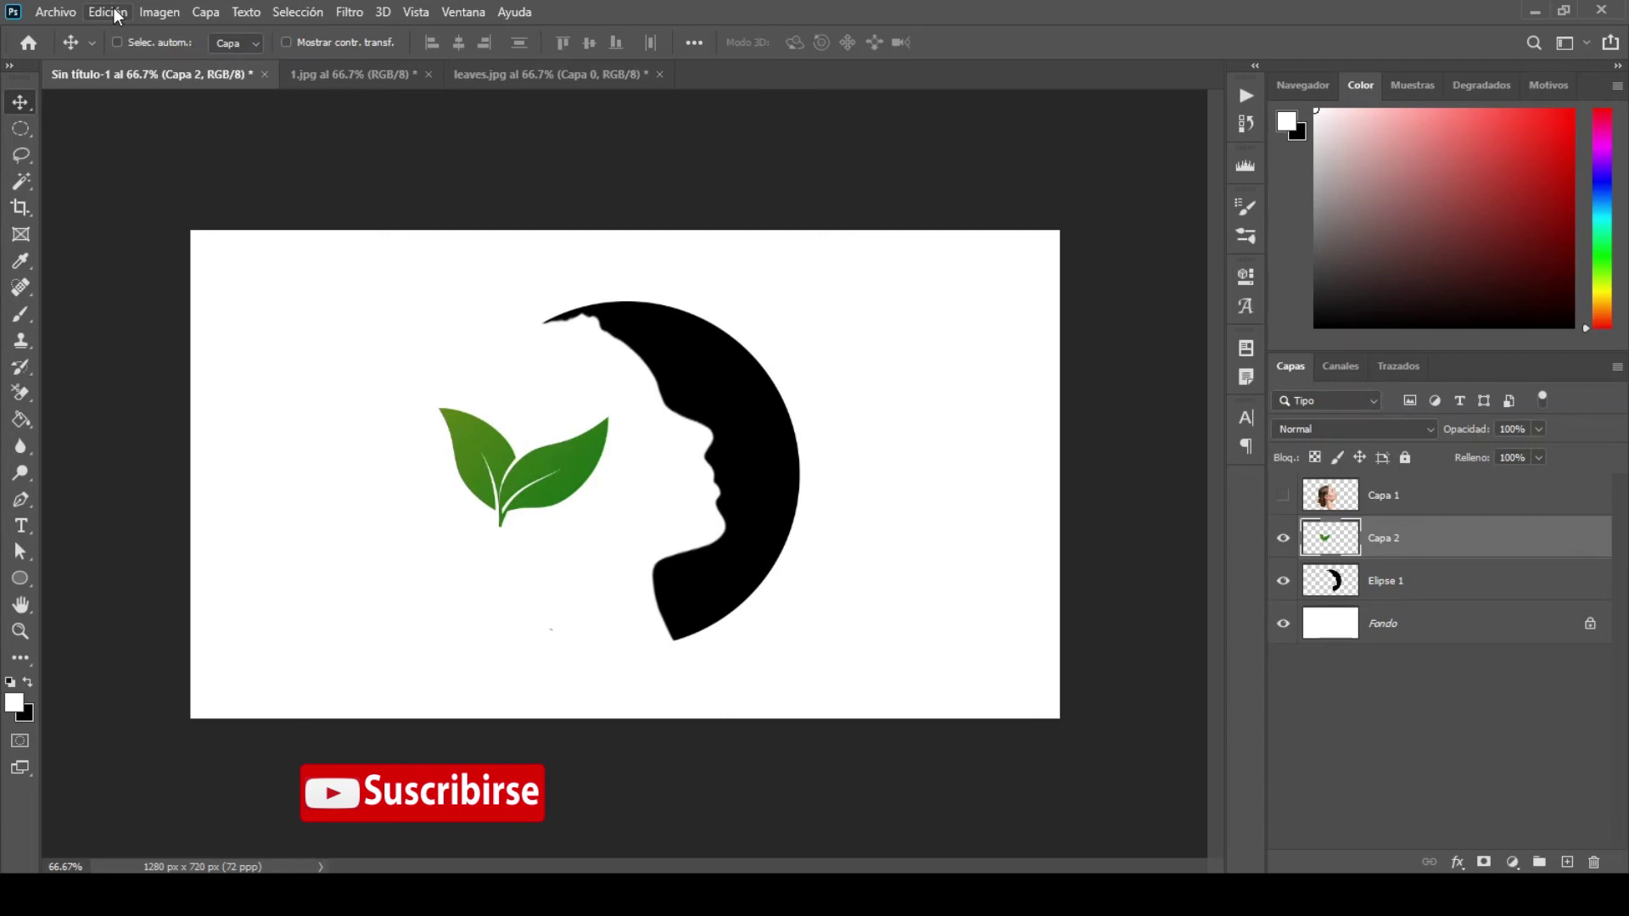
Step: Enlarge and rotate the leaves upright against the woman's profile, then commit the transform
left_click(108, 12)
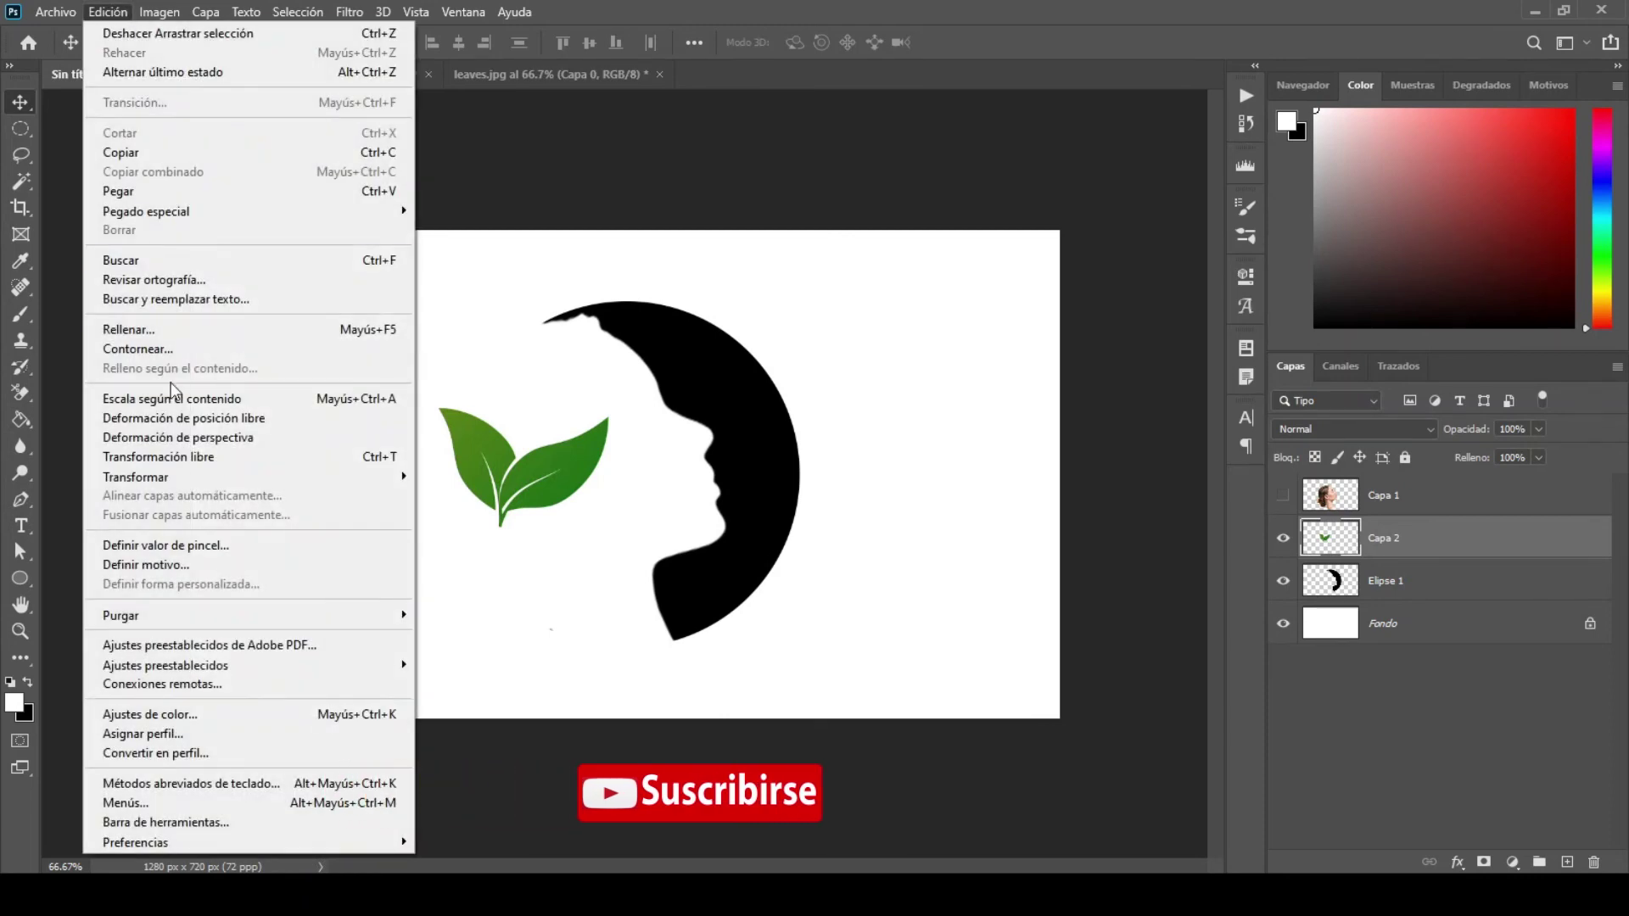
left_click(182, 457)
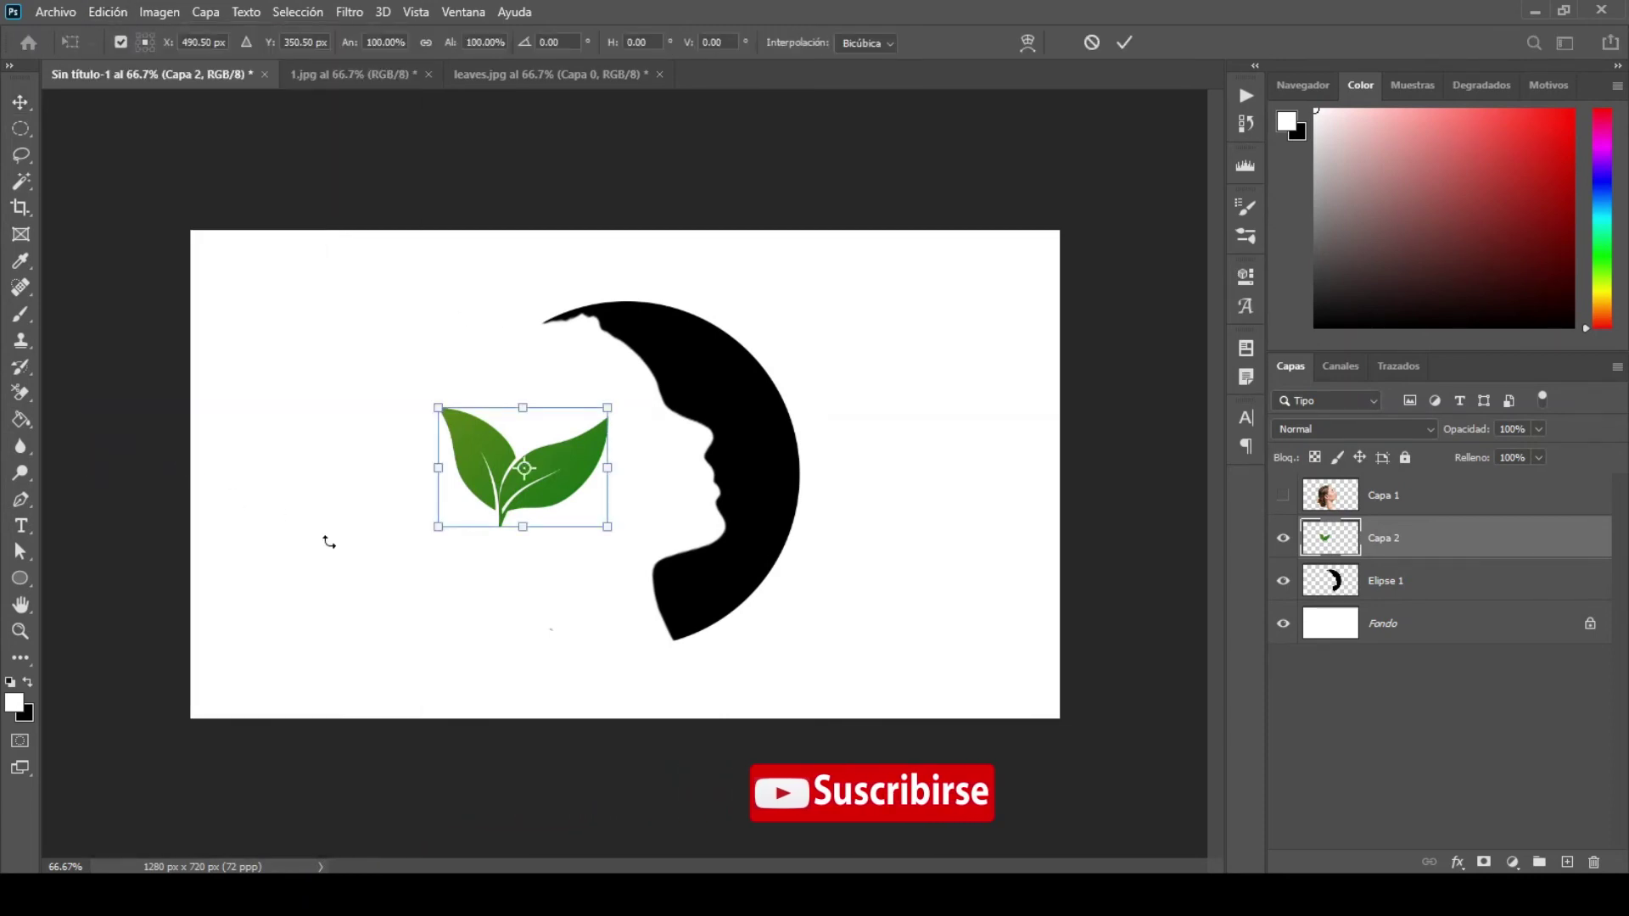
left_click_drag(608, 527, 698, 600)
left_click_drag(720, 475, 577, 348)
left_click_drag(637, 647, 684, 683)
left_click_drag(618, 532, 638, 541)
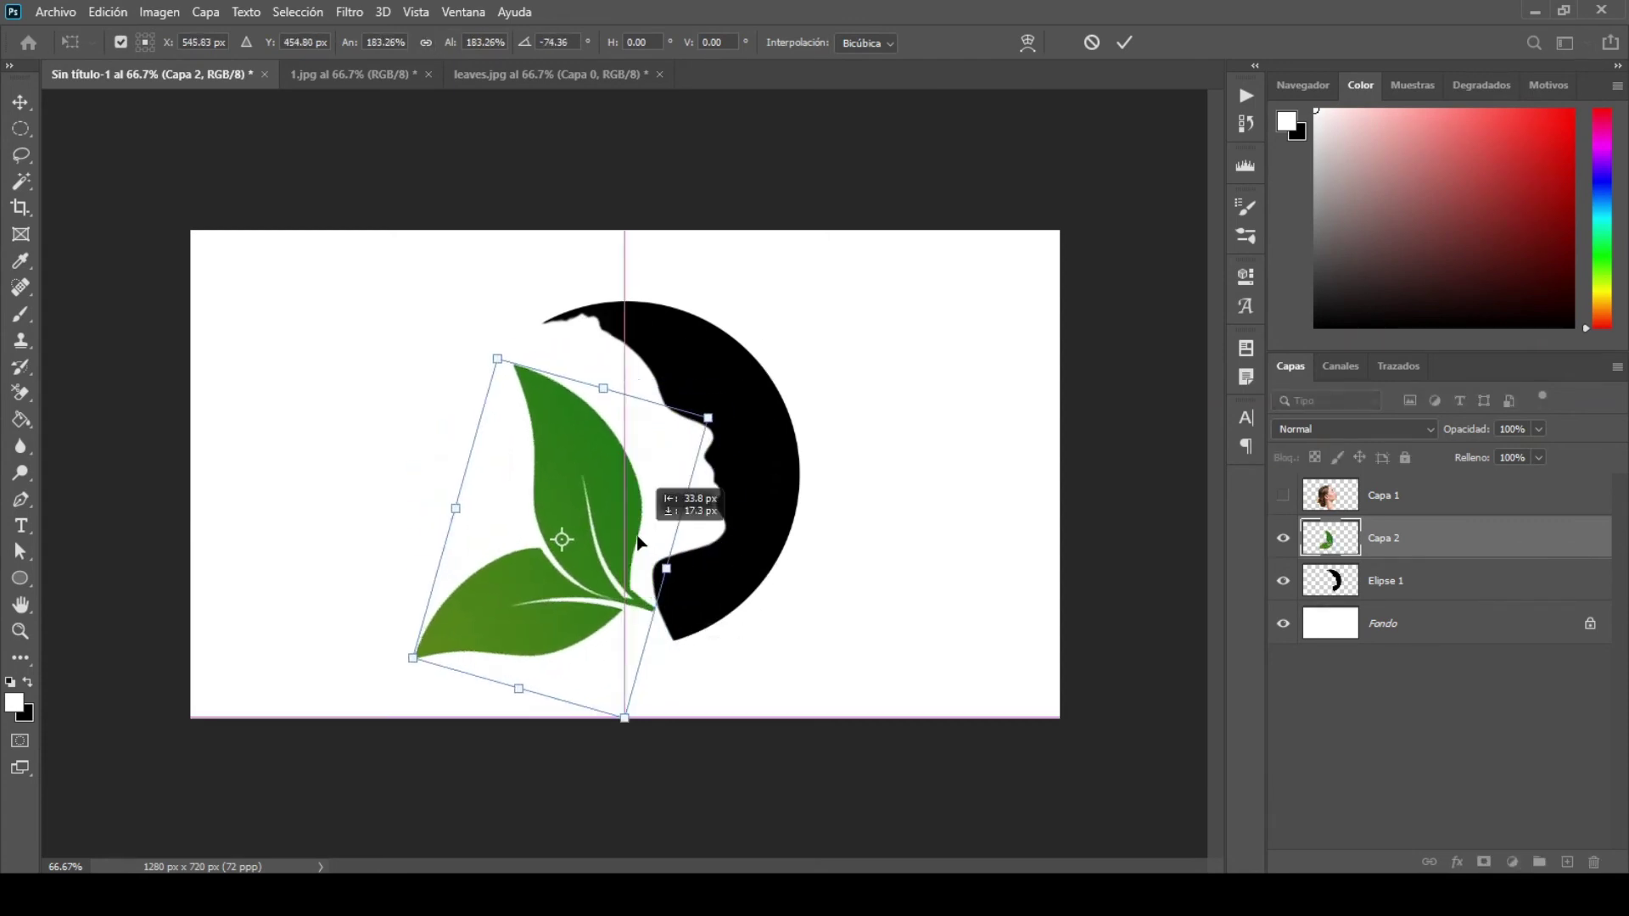
left_click_drag(498, 359, 500, 324)
left_click_drag(851, 430, 850, 427)
left_click_drag(390, 638, 399, 626)
left_click_drag(802, 544, 793, 555)
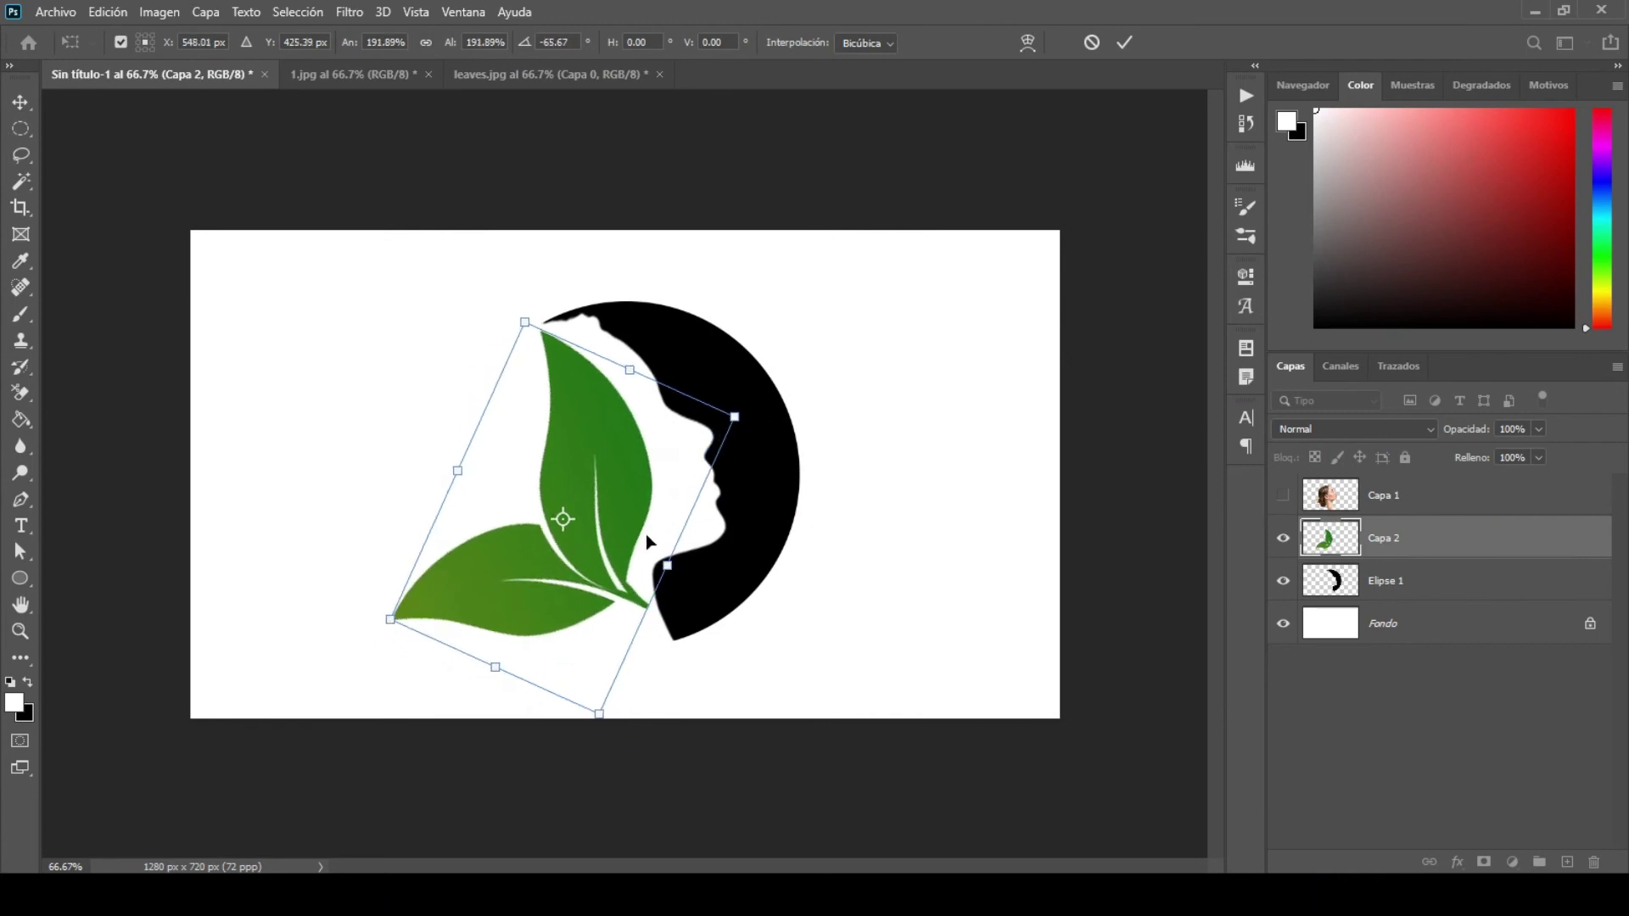
left_click_drag(645, 535, 646, 544)
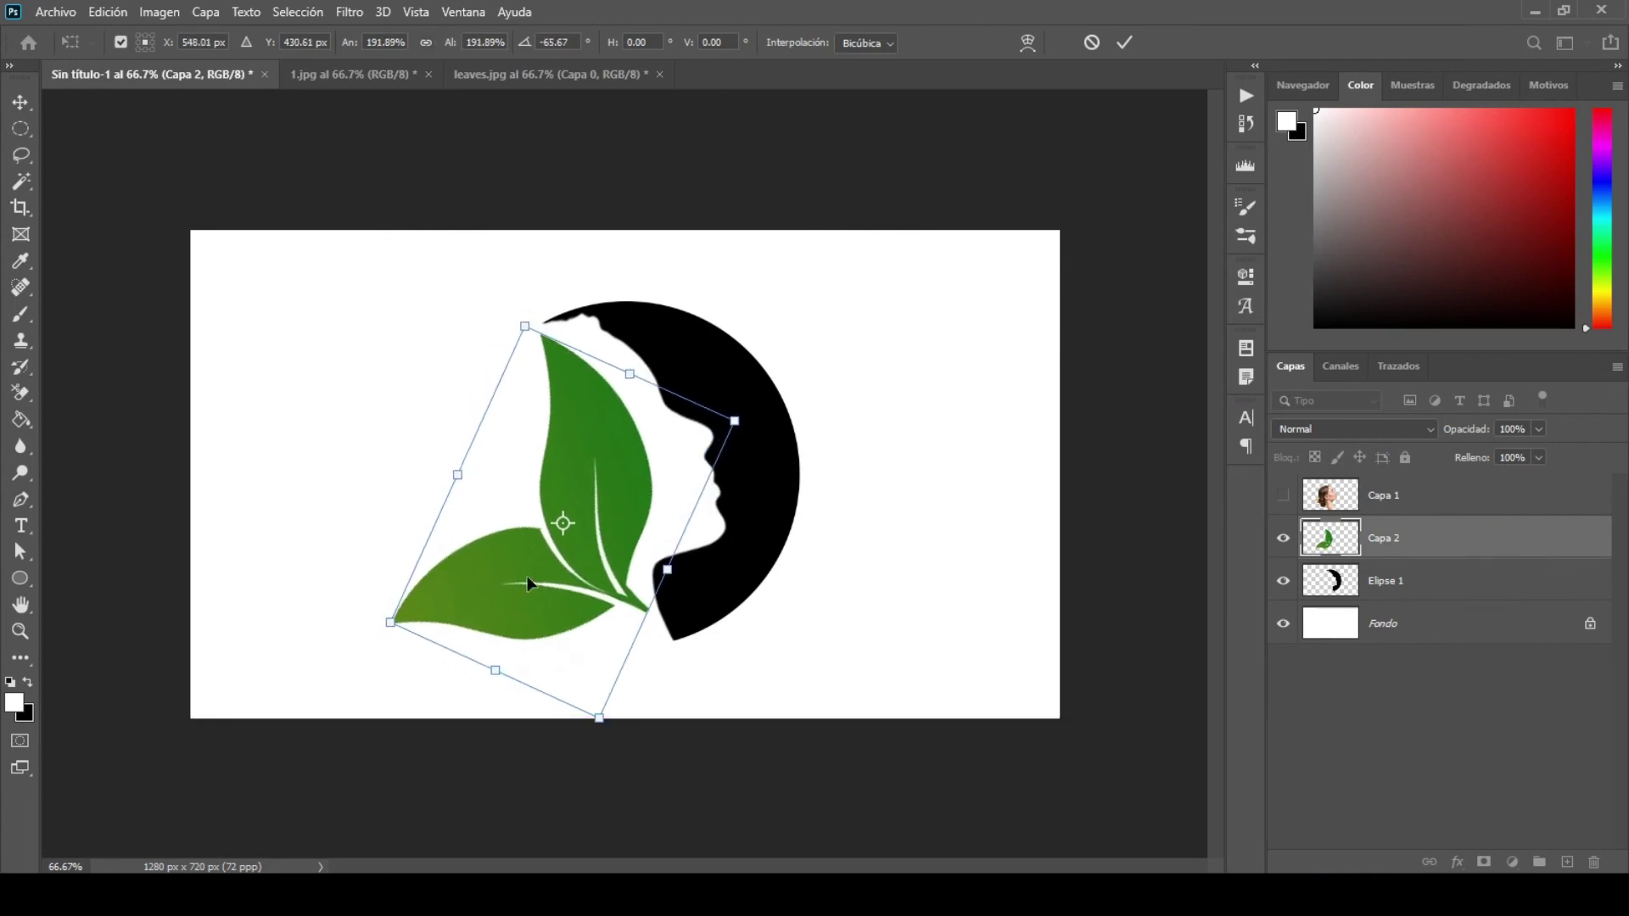
left_click_drag(390, 612, 401, 617)
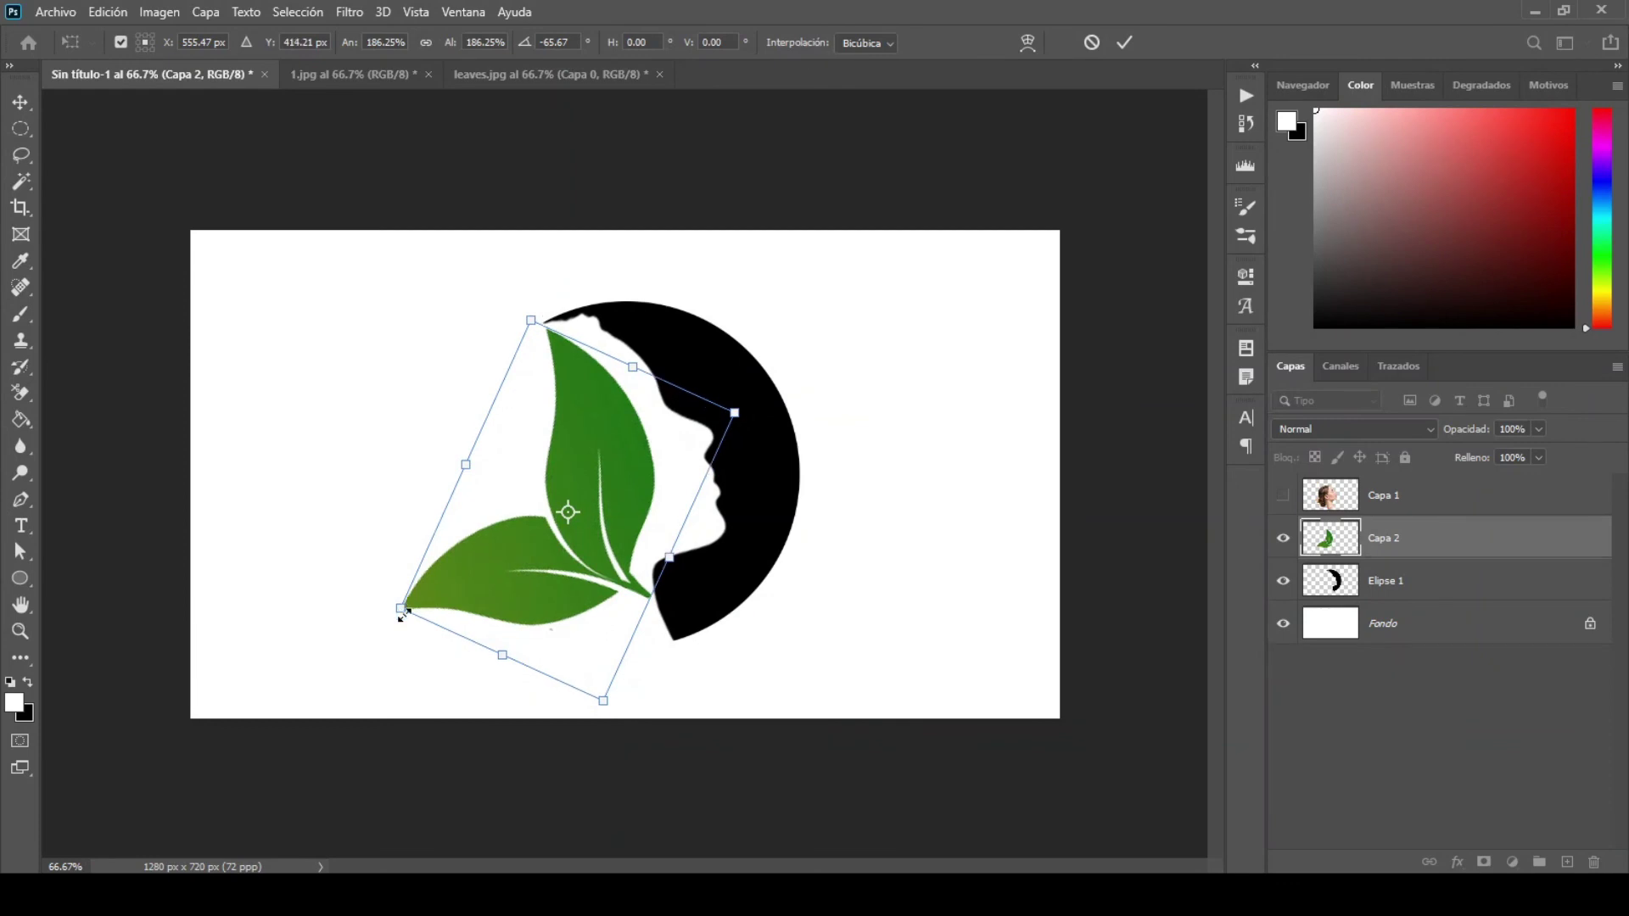
left_click(1125, 42)
Step: Fit the canvas in view and group the leaves with the Elipse 1 layer
key("ctrl+0")
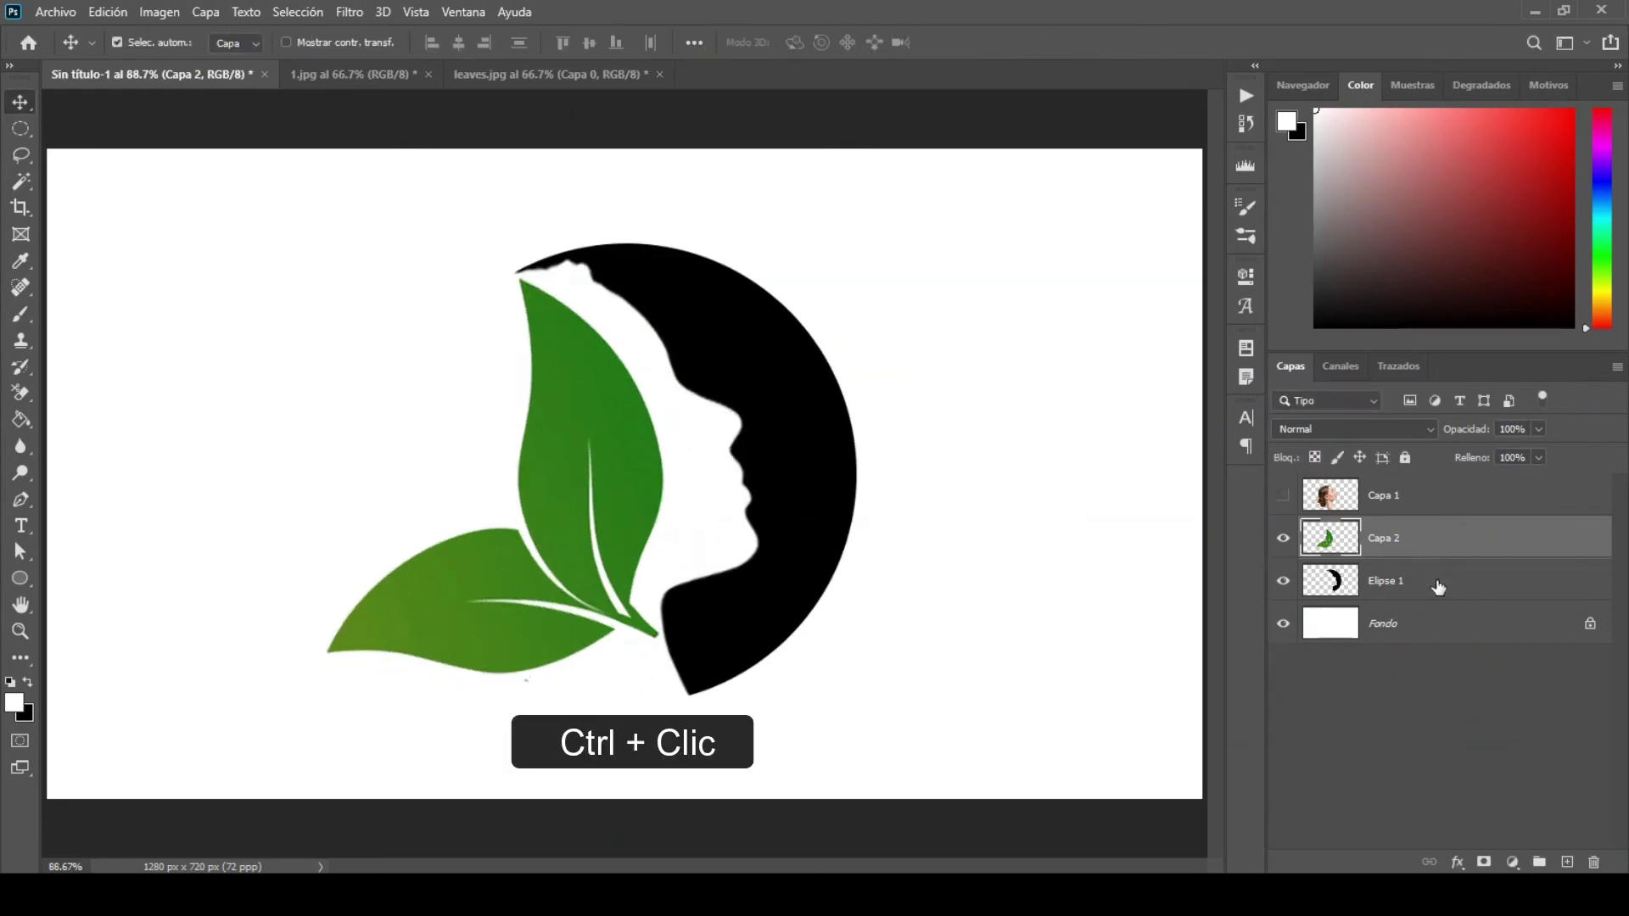
left_click(1438, 587, "ctrl")
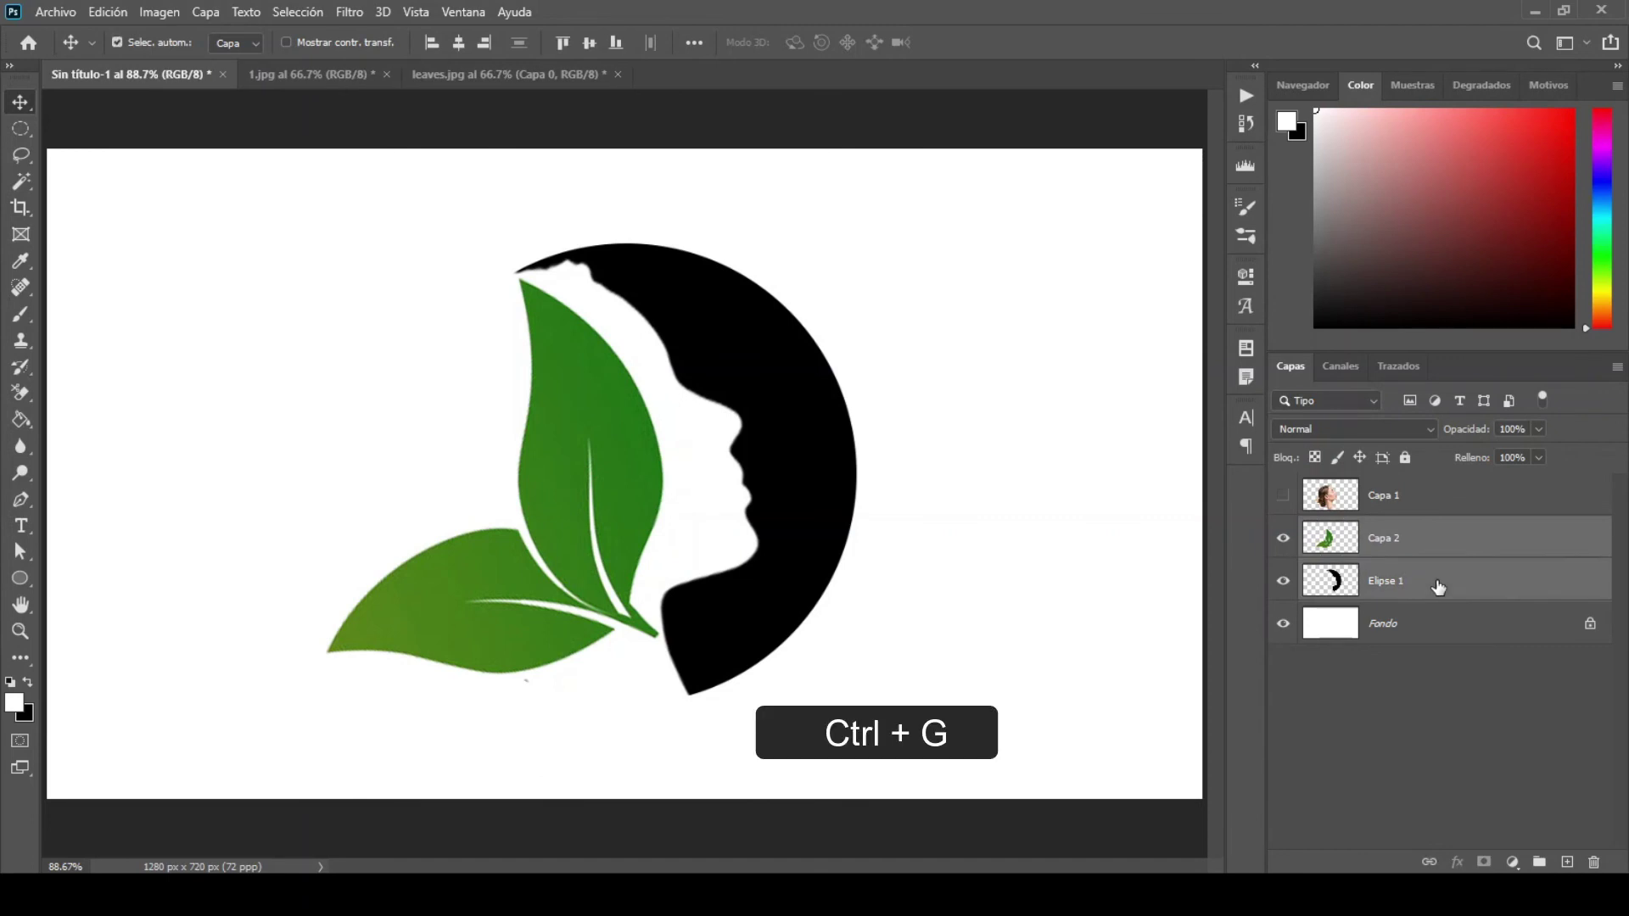
key("ctrl+g")
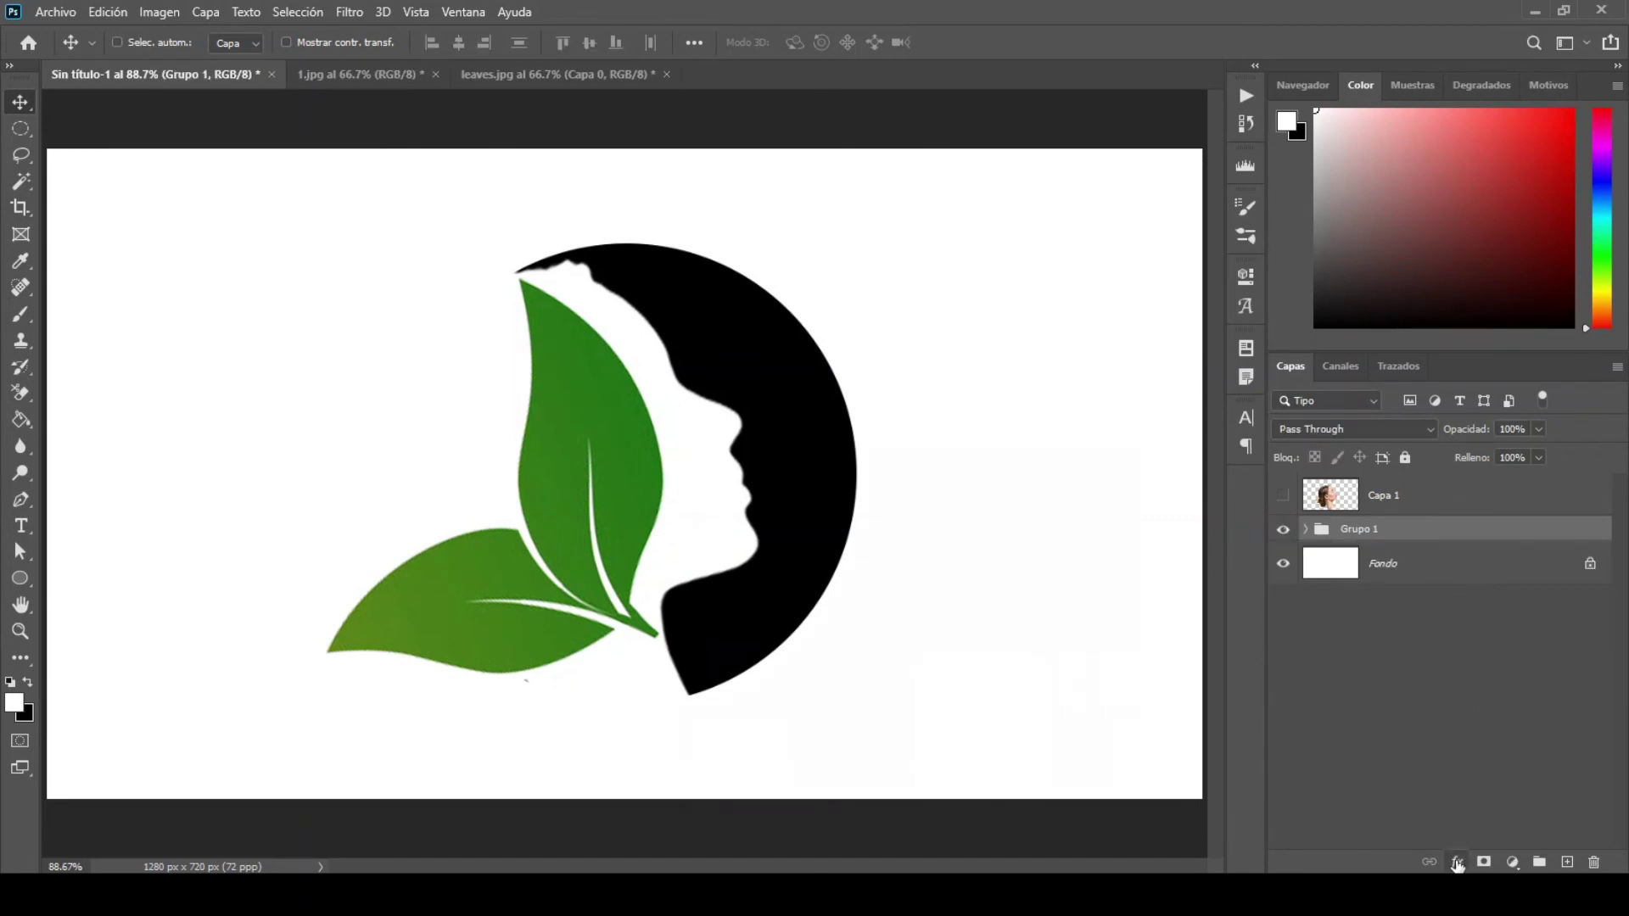
left_click(1457, 864)
Step: Apply a Color Overlay layer style of #7d0a32 to the logo group
left_click(1466, 665)
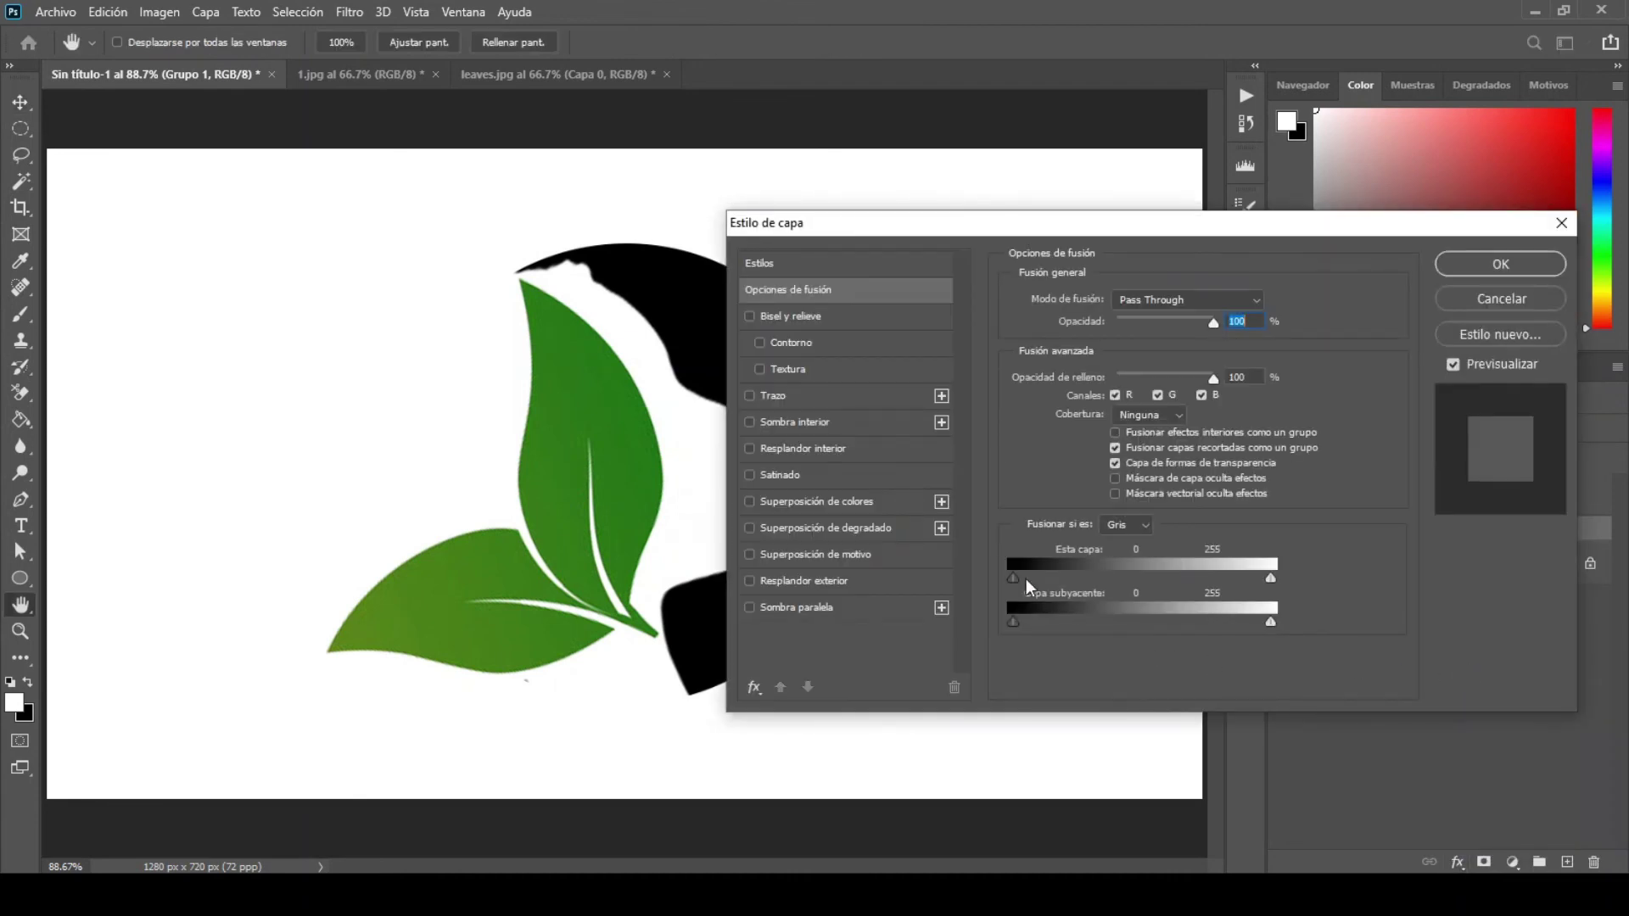
left_click(904, 503)
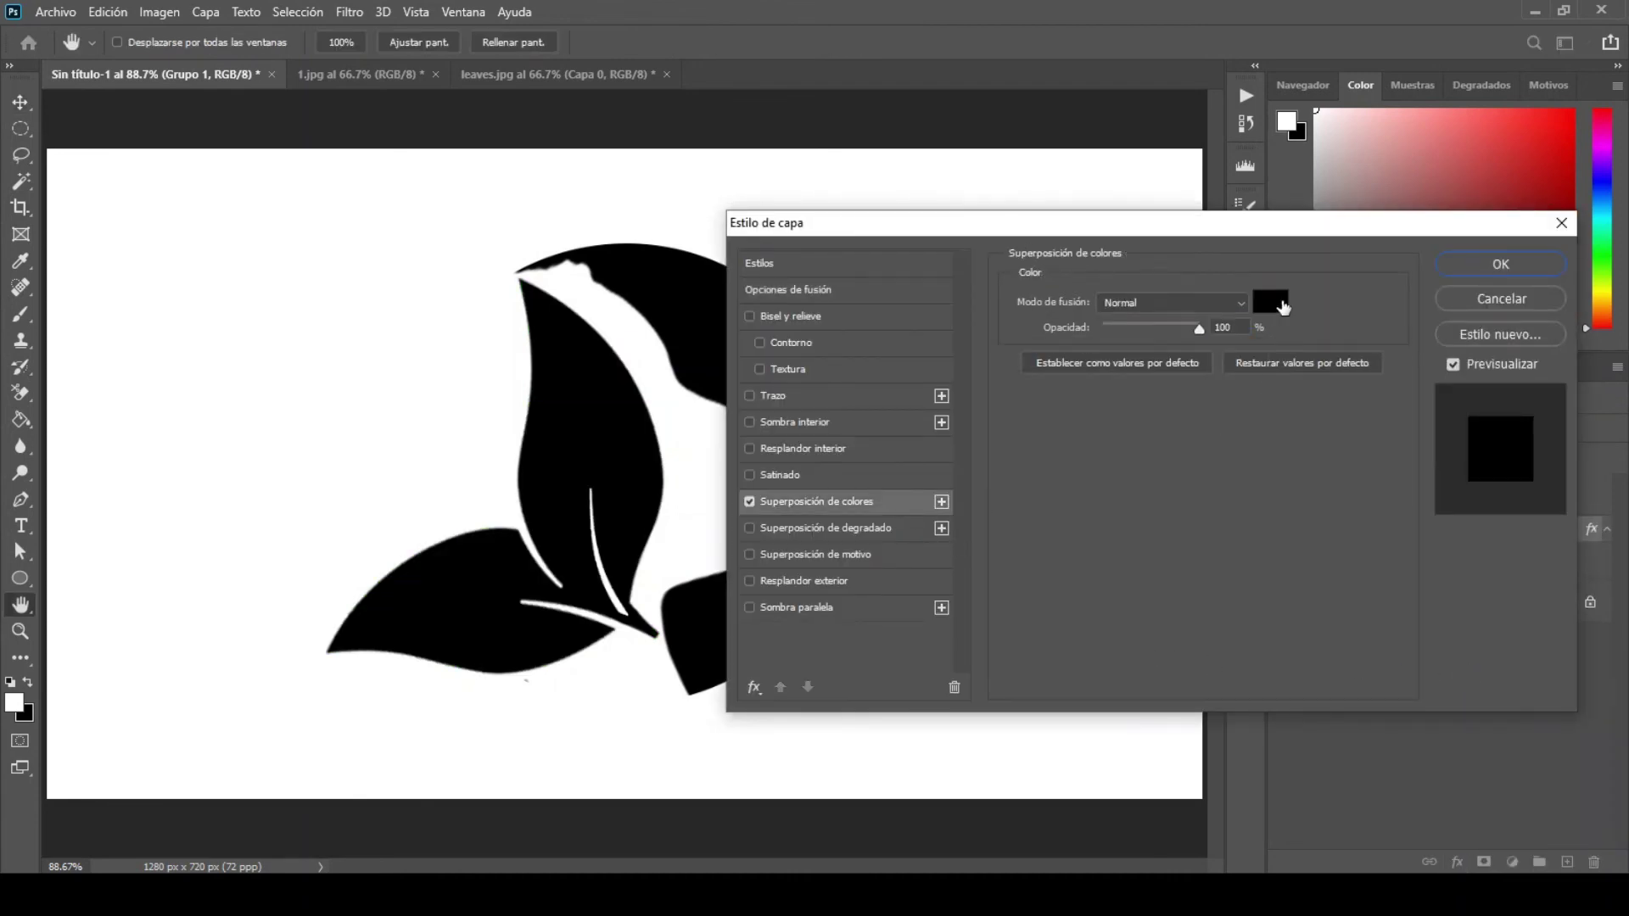
left_click(1273, 302)
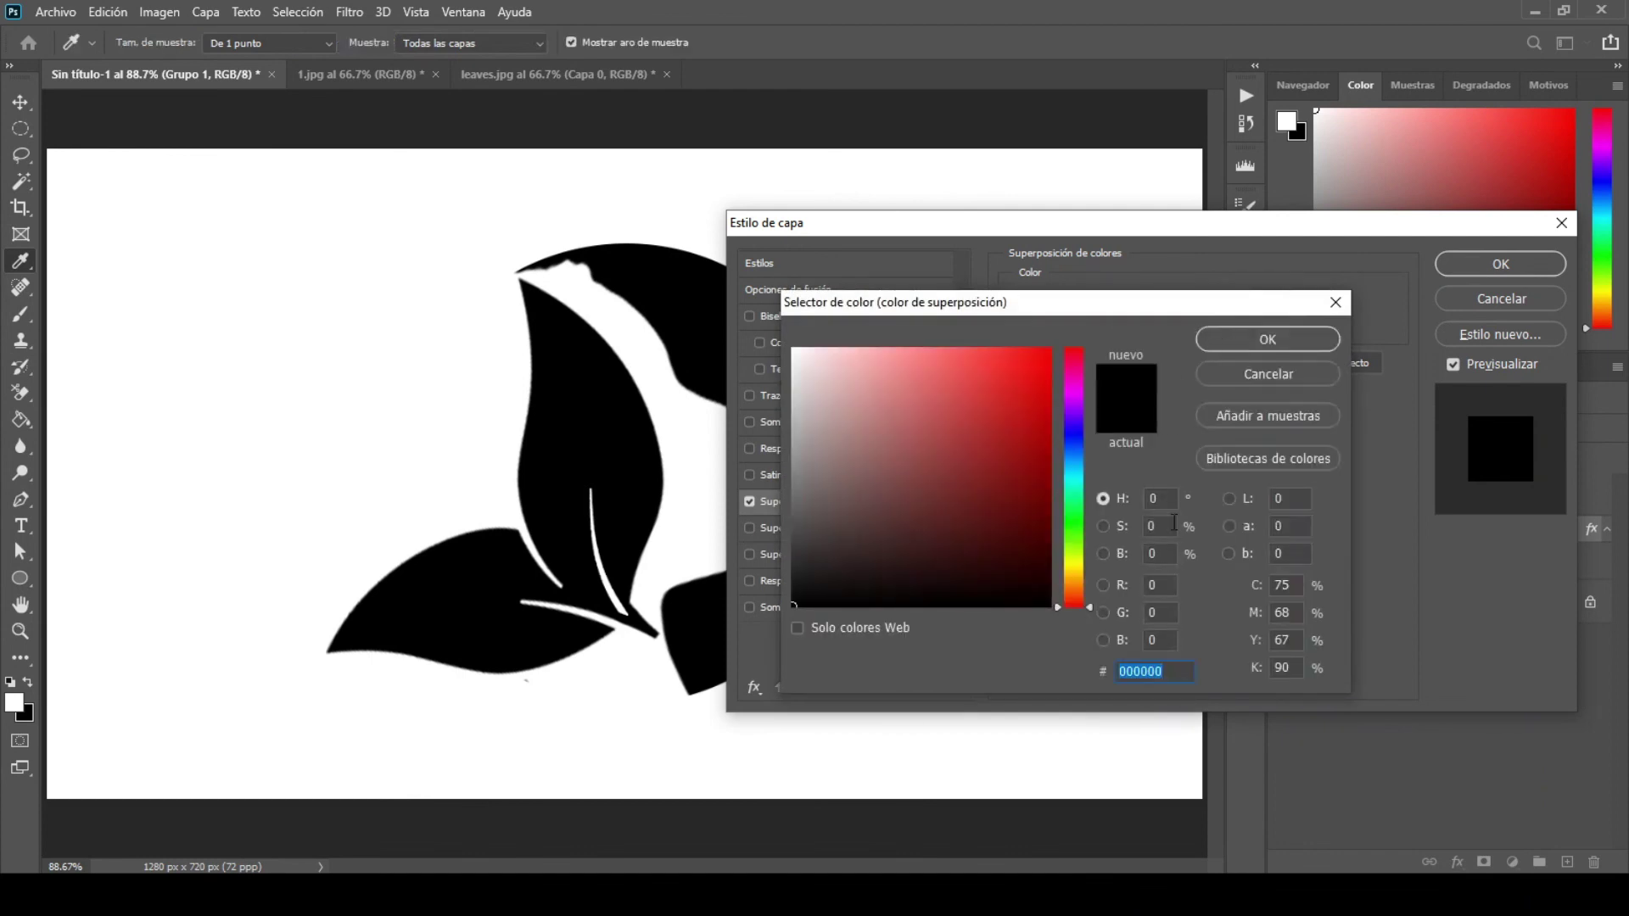
type("7d0a32")
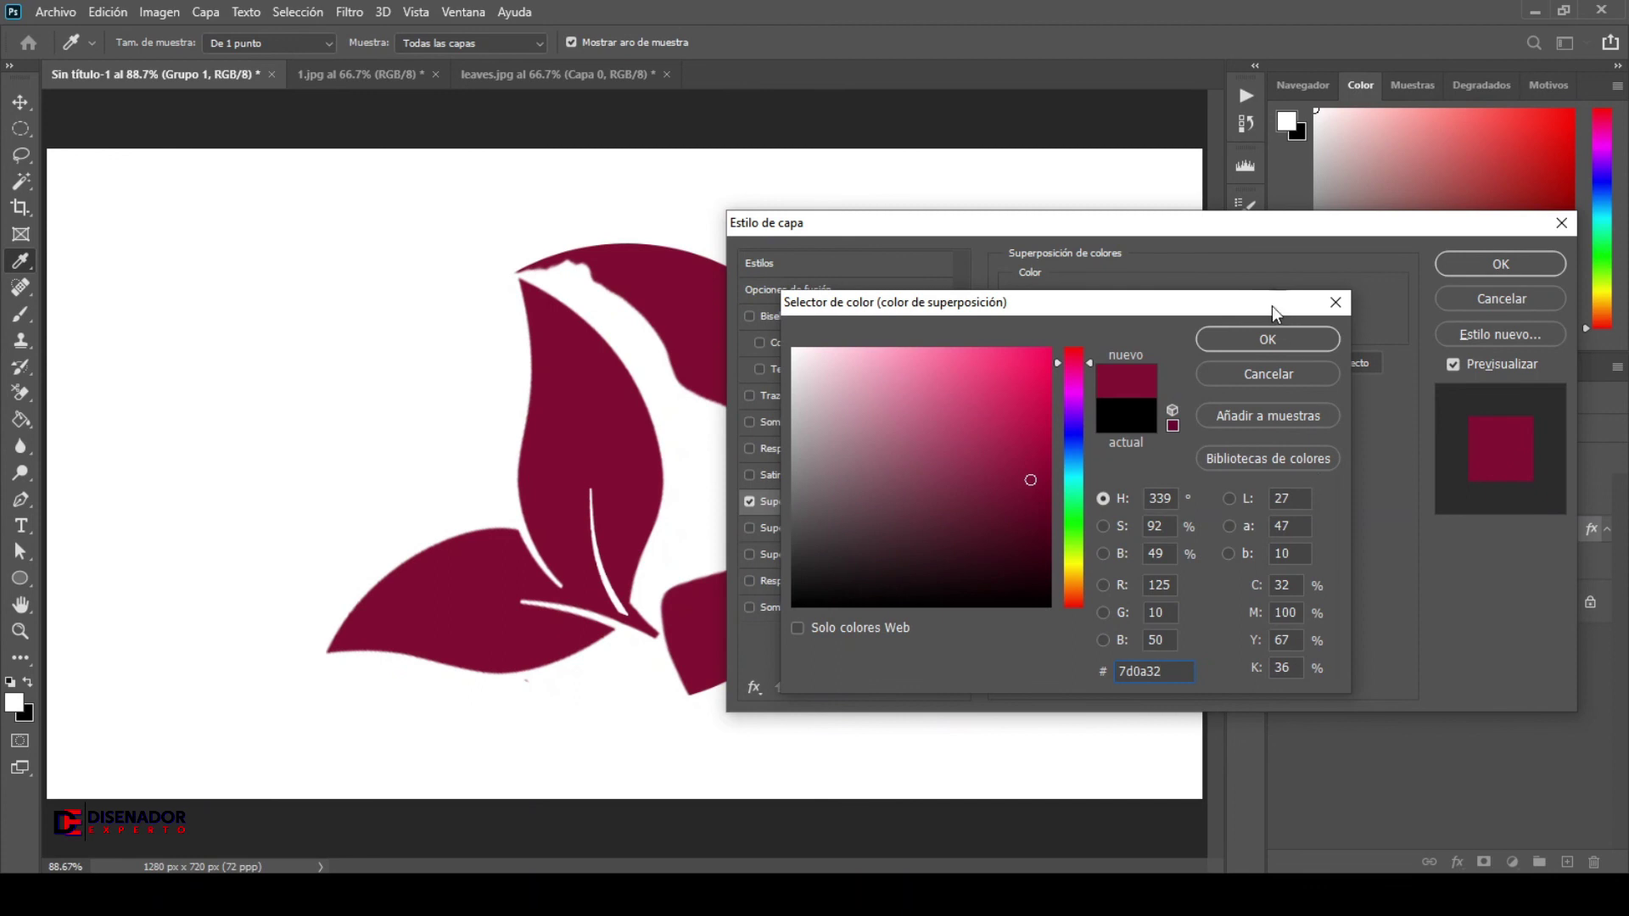
left_click(1271, 338)
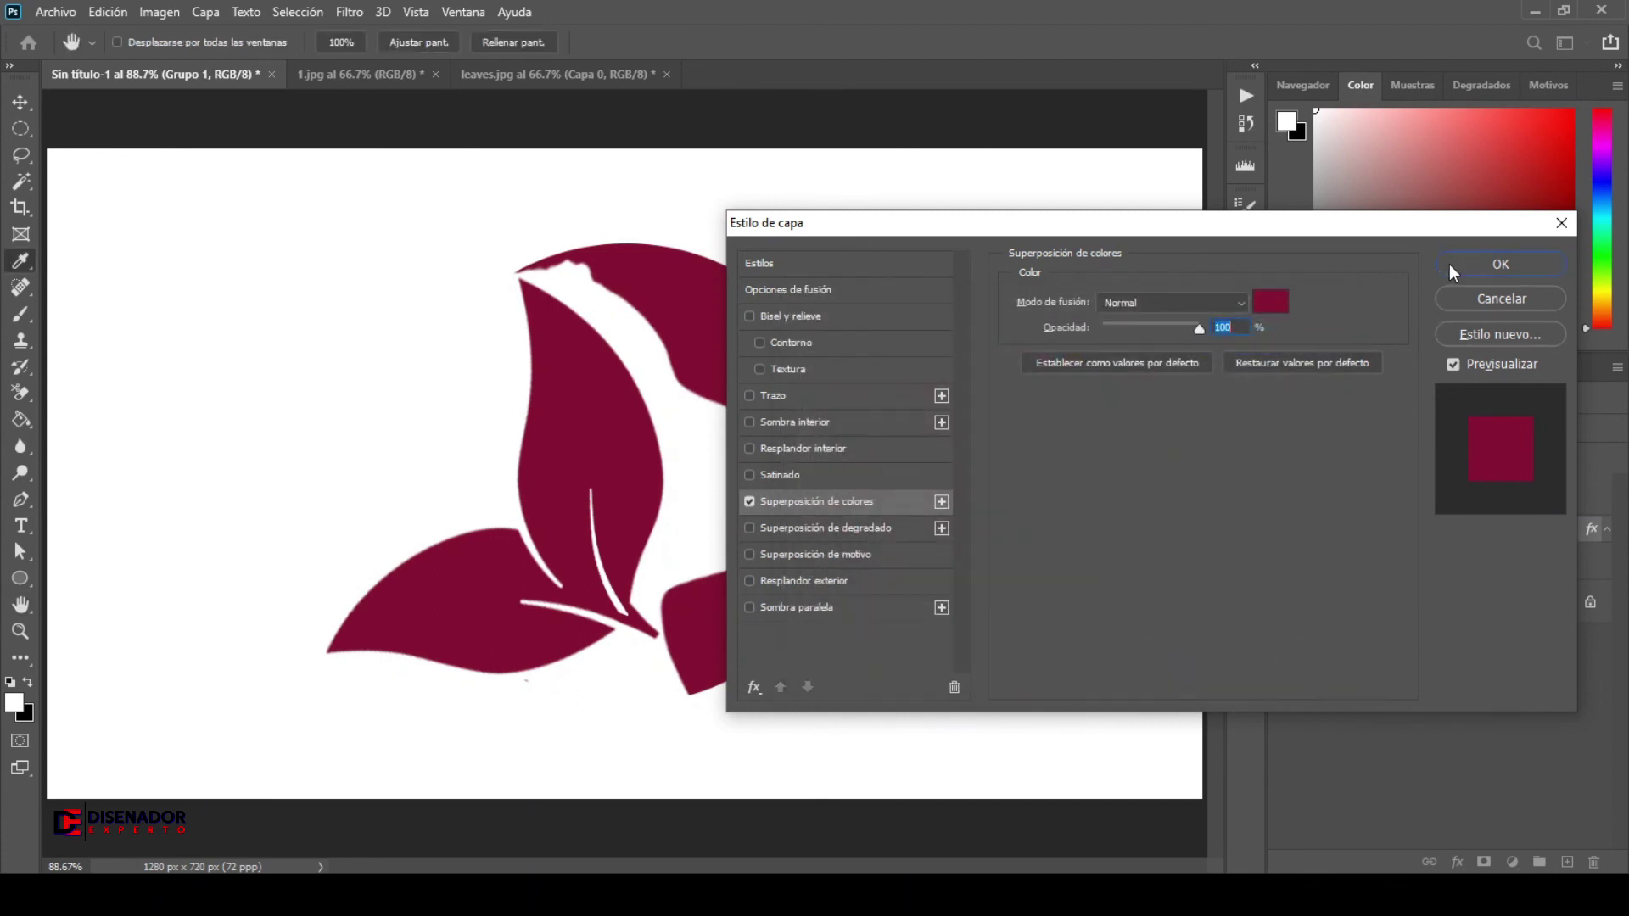
left_click(1449, 263)
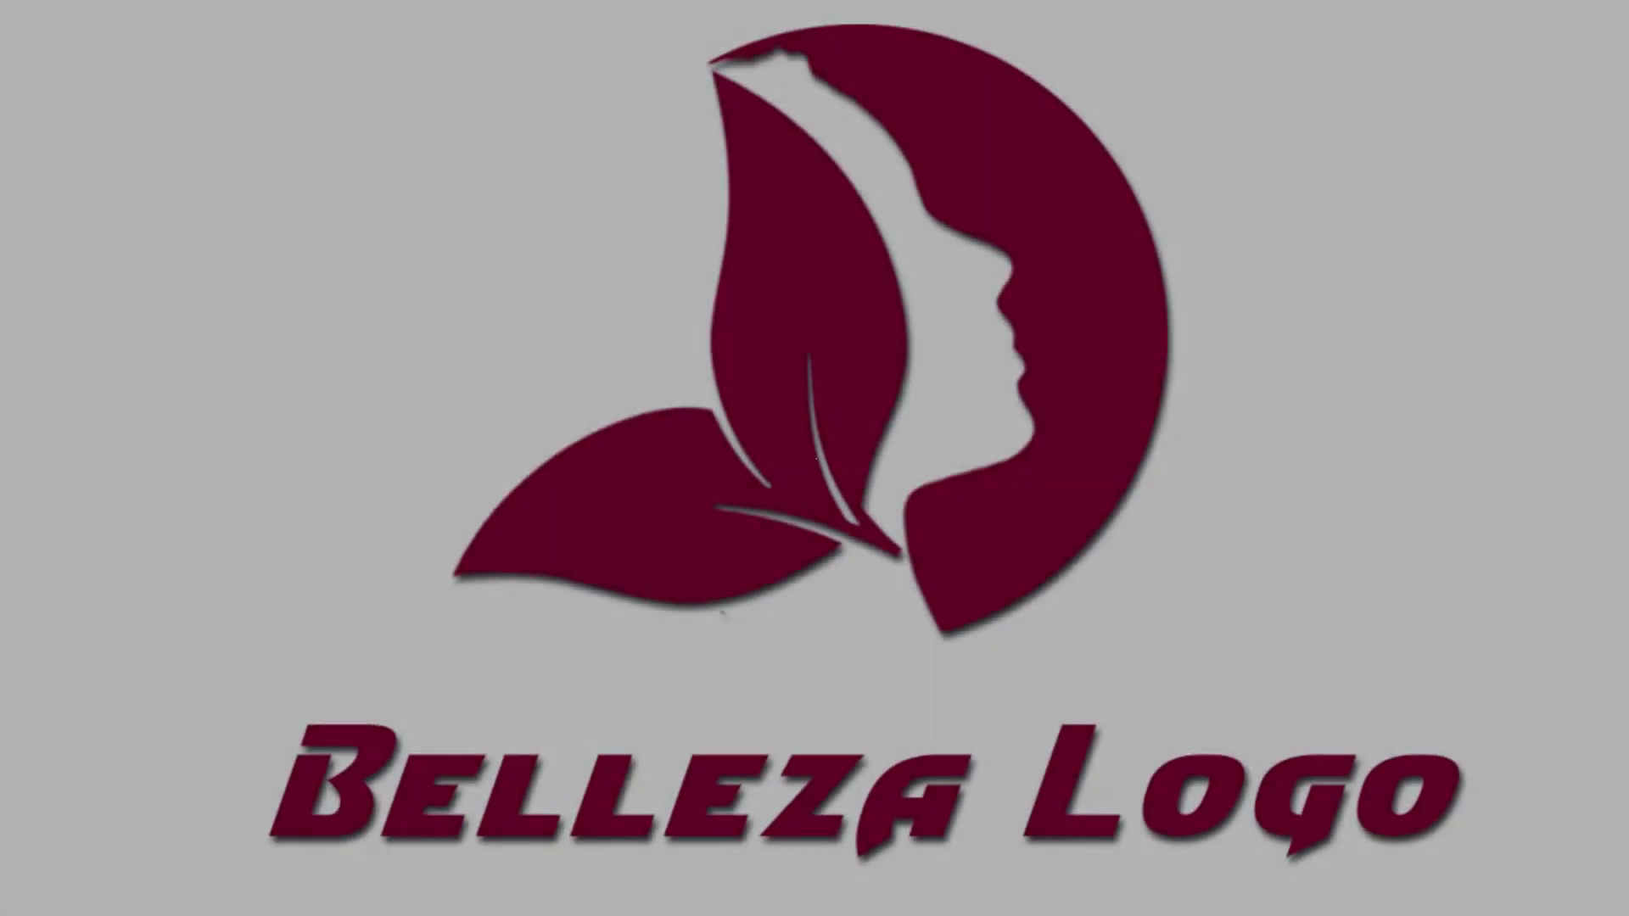